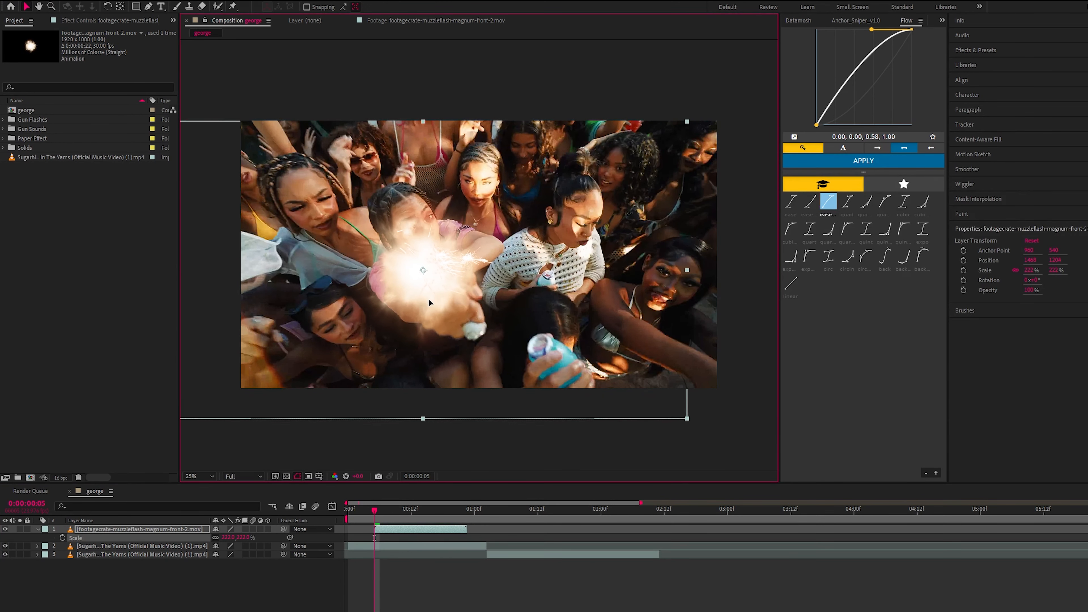
Deselect the muzzle flash layer and preview the composition from the start.
left_click(295, 566)
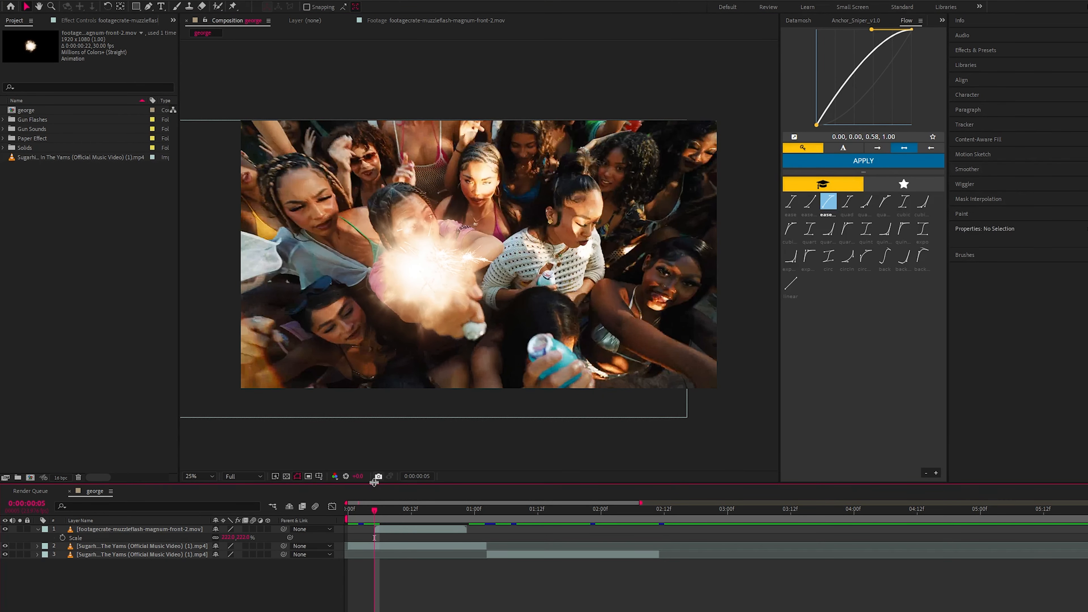
left_click(350, 518)
key("space")
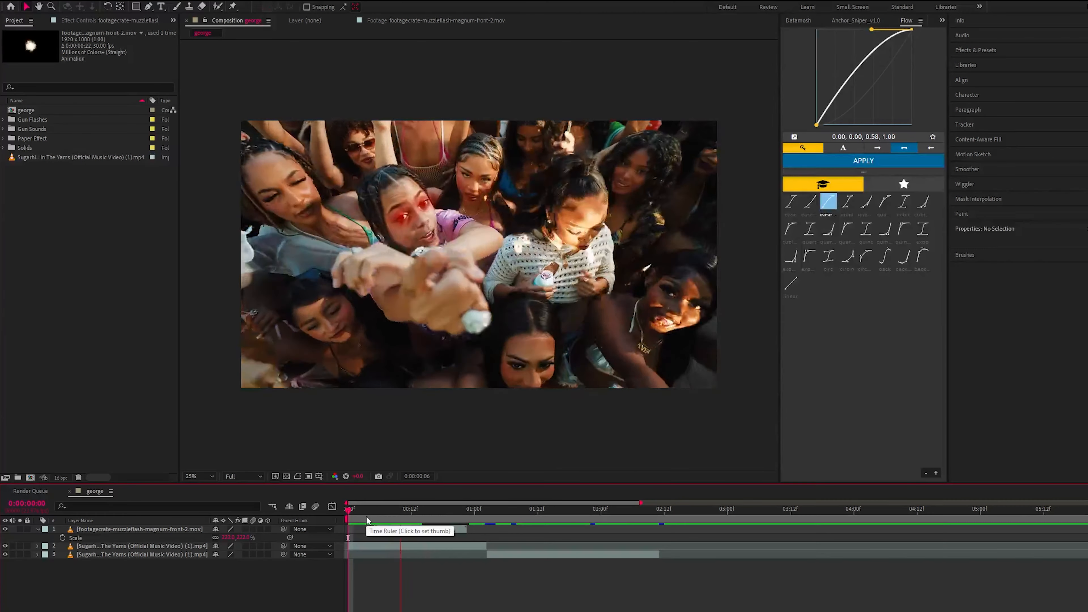
Duplicate the muzzle flash layer, start the copy at 0:00:00:15 and reposition it for the second shot.
left_click_drag(369, 517, 456, 529)
left_click(419, 527)
key("ctrl+d")
left_click_drag(416, 278, 599, 312)
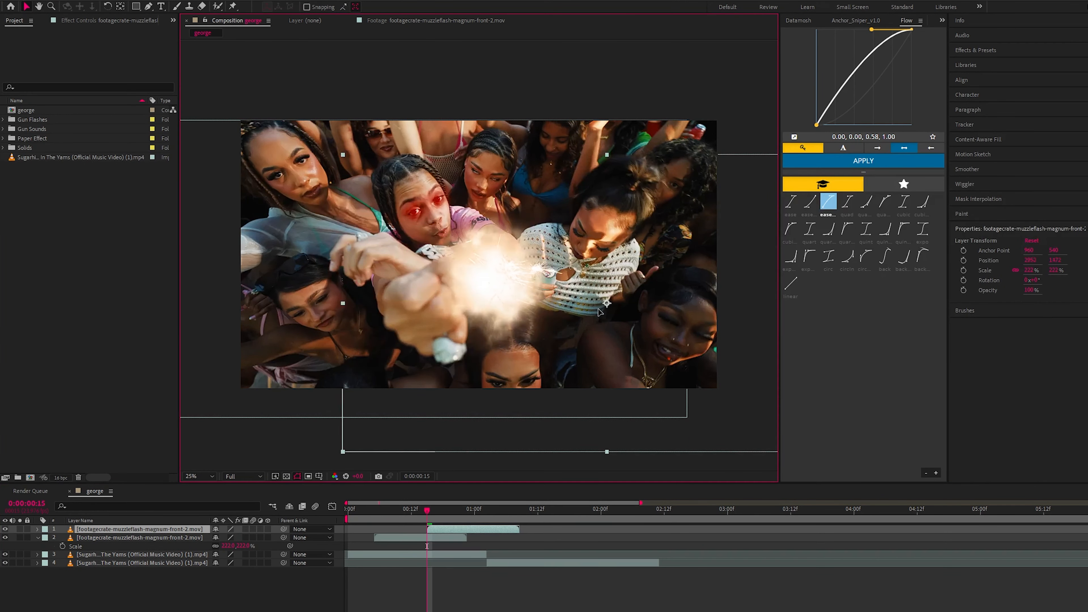
key("space")
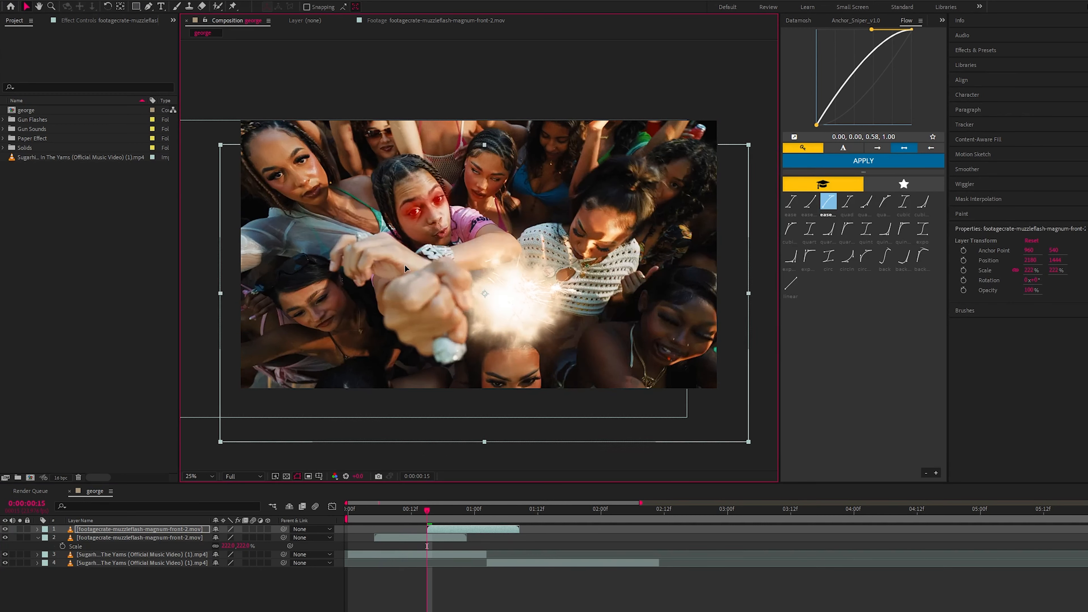
Scale the duplicated muzzle flash up to 321% and move it over the pointing fist.
key("s")
left_click_drag(229, 537, 272, 537)
left_click_drag(428, 282, 417, 294)
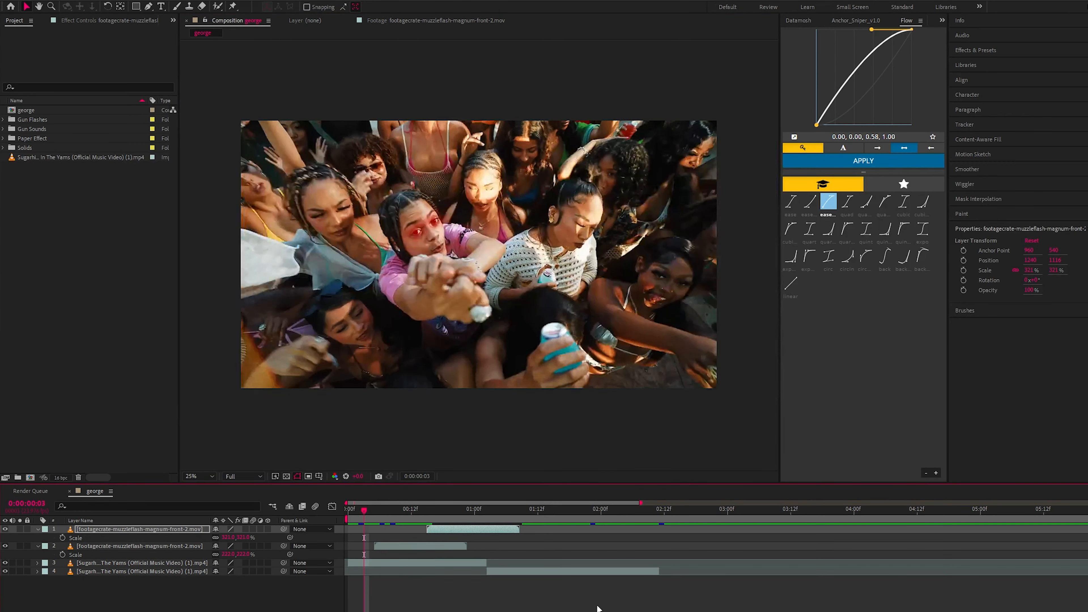
Shift the bottom video clip to start at about 0:00:02:19, and split the first clip at 0:00:01:00, deleting the remainder.
left_click_drag(603, 571, 820, 574)
left_click_drag(365, 509, 348, 509)
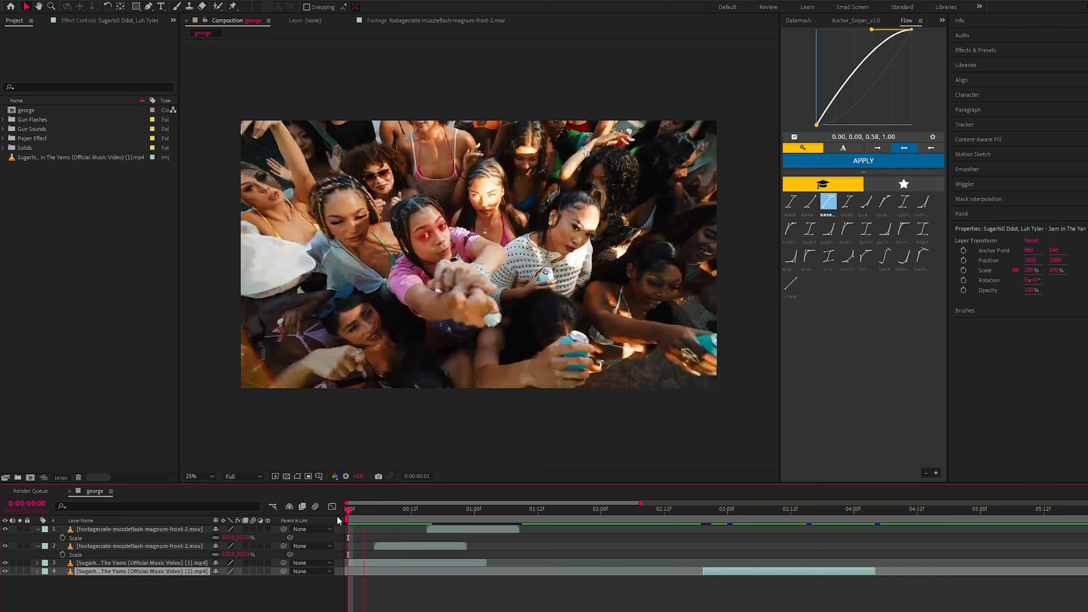
left_click_drag(483, 515, 476, 517)
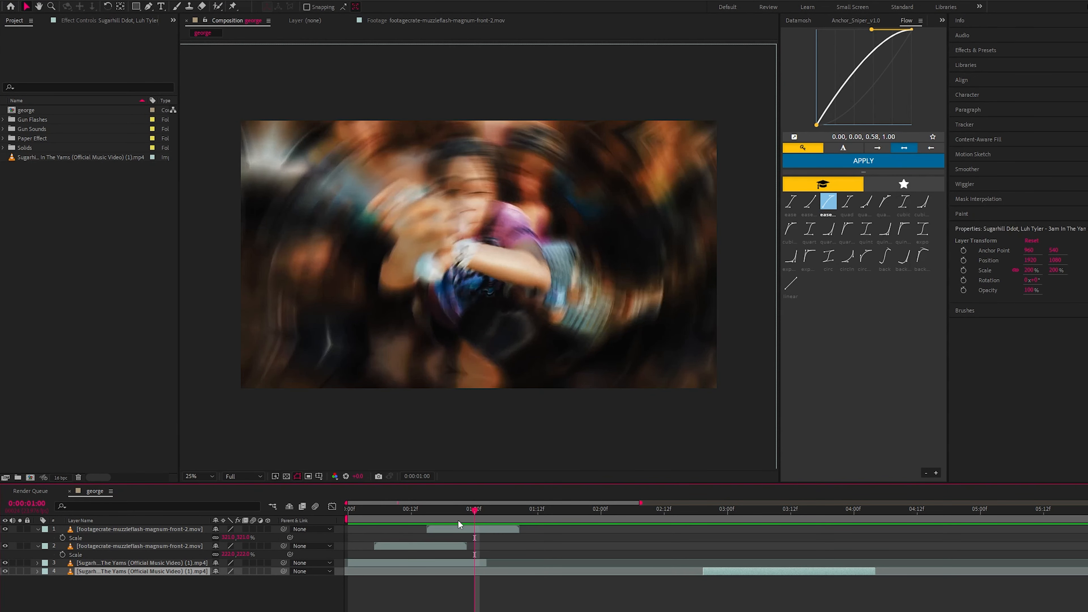
left_click(478, 566)
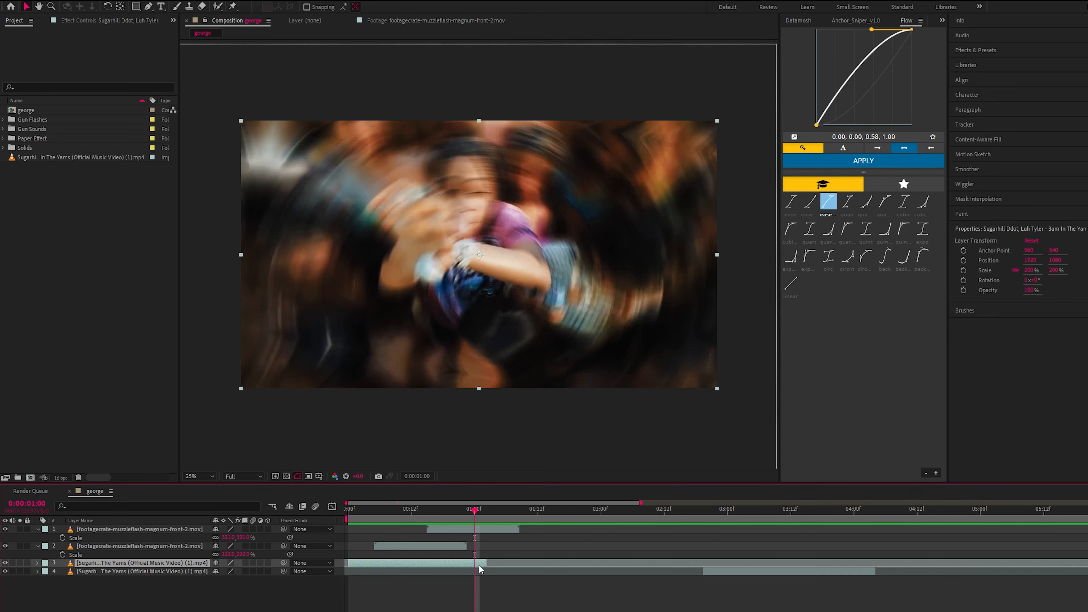
key("ctrl+shift+d")
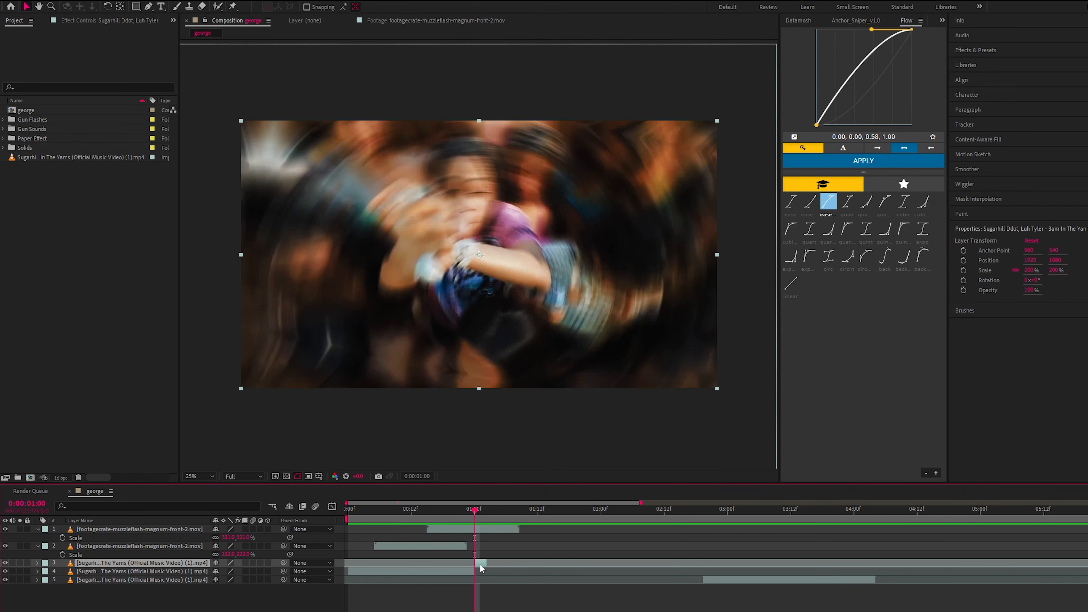
key("Delete")
Pre-compose all the layers into Pre-comp 1 and go to the first flash at 0:00:00:05.
left_click_drag(474, 510, 409, 538)
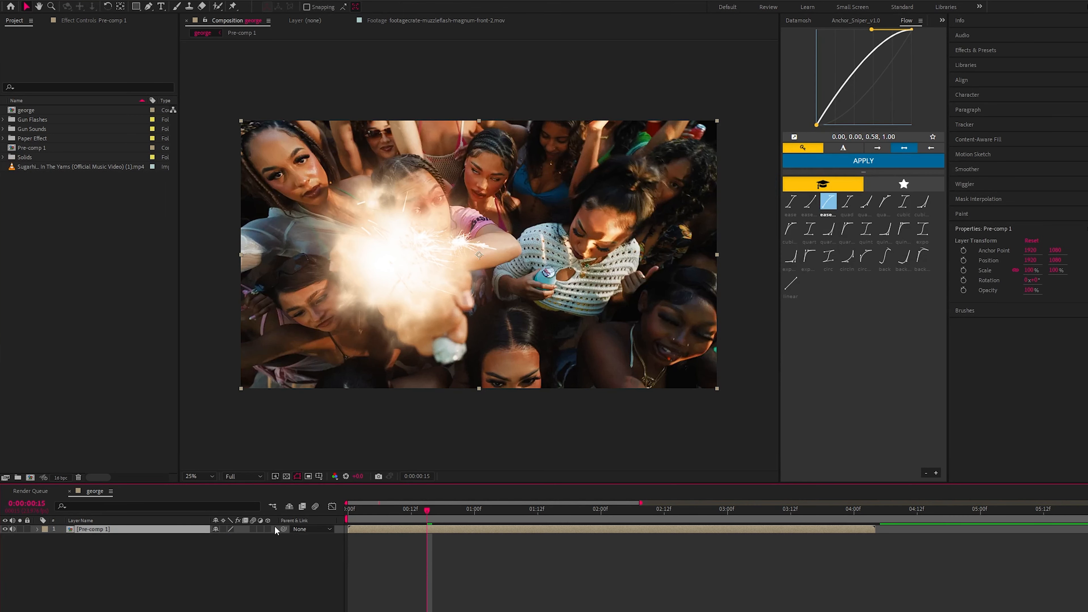
left_click_drag(413, 514, 438, 547)
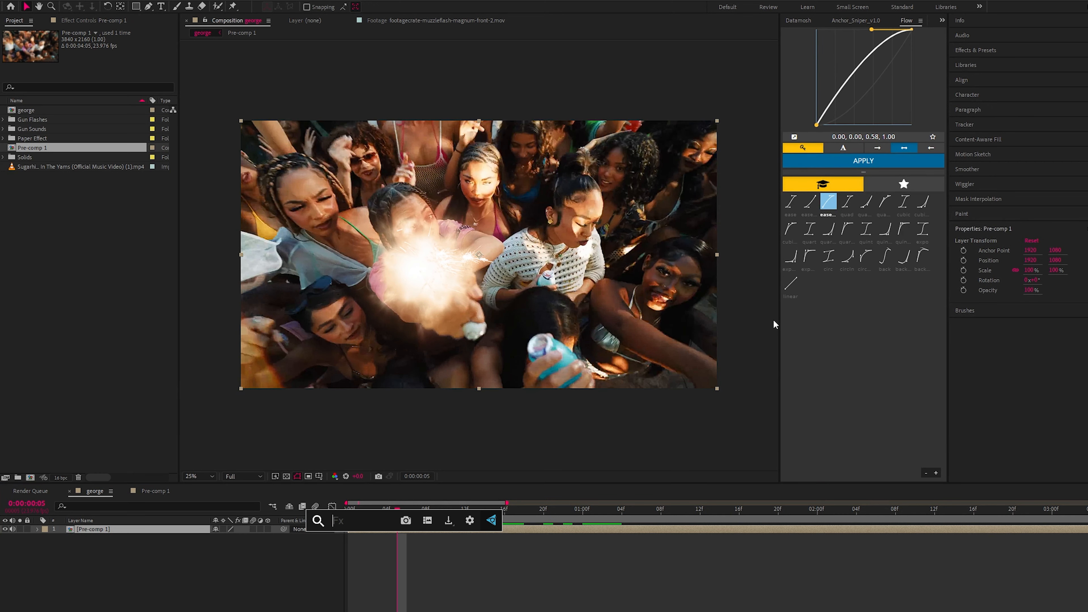
Apply S_Shake to Pre-comp 1 and keyframe its Amplitude from 0 at 0:00:00:03 to 1 at 0:00:00:05.
type("sha")
key("Return")
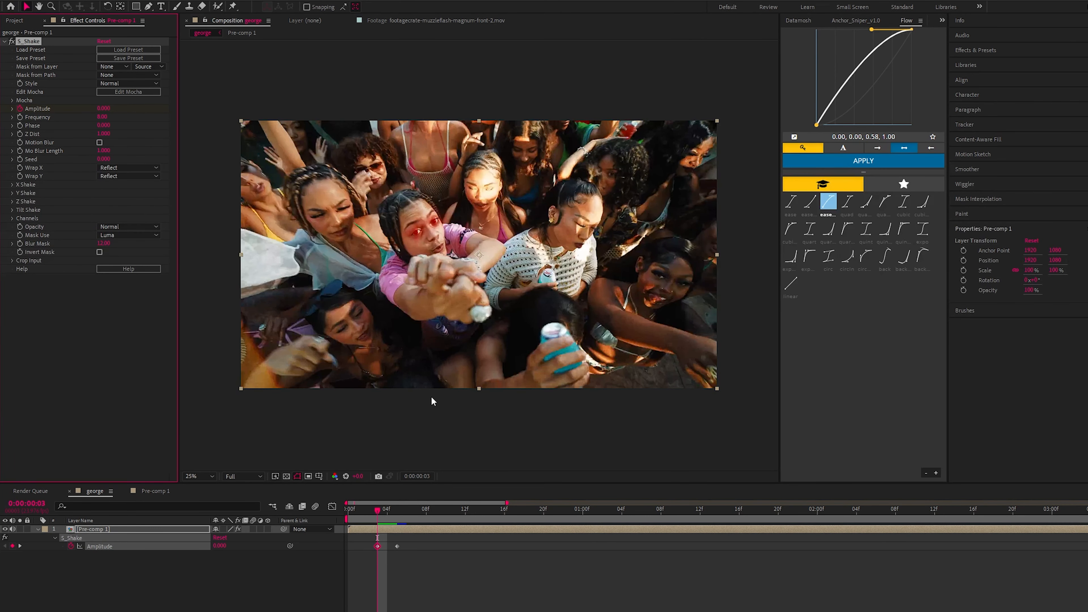
left_click(401, 510)
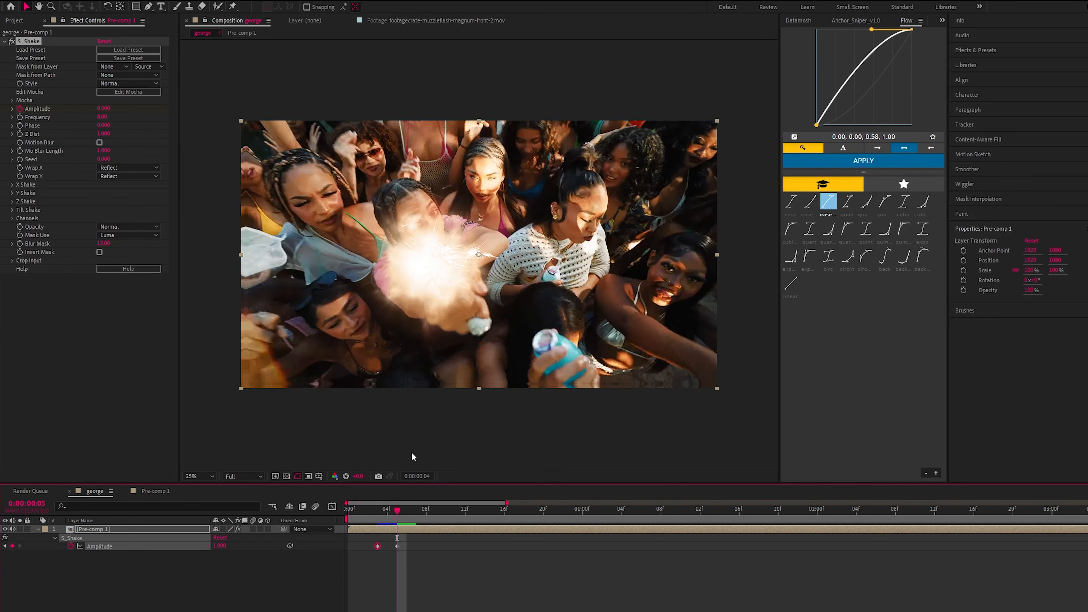
key("j")
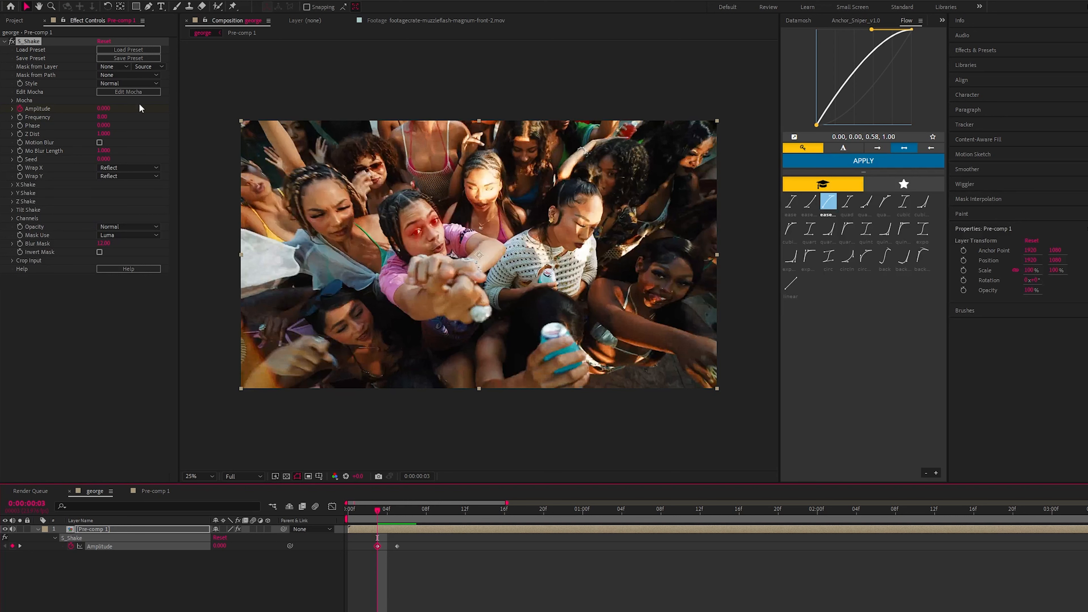
Set the preview resolution to Third and play back the shake.
left_click_drag(380, 519, 428, 511)
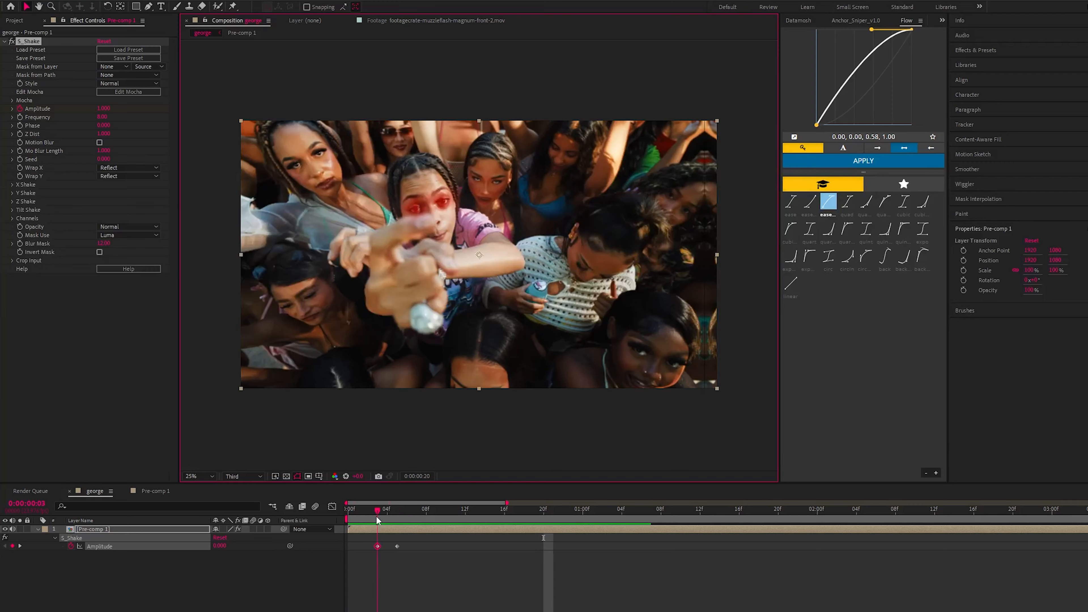
left_click_drag(376, 516, 644, 549)
key("space")
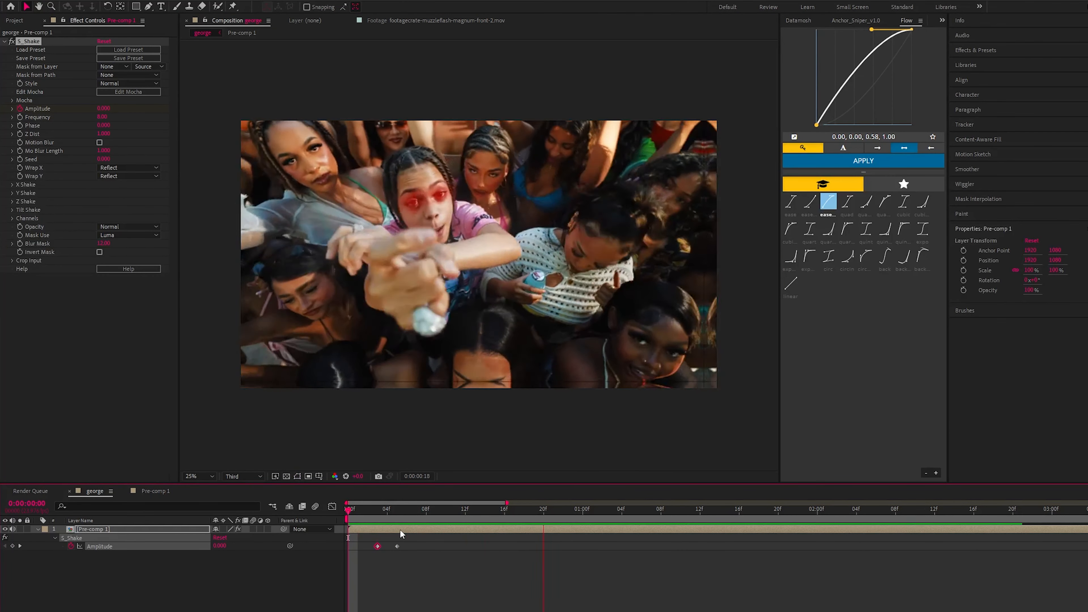
Add an Amplitude keyframe at 0:00:00:07 that holds the value 1.
left_click_drag(370, 506, 398, 515)
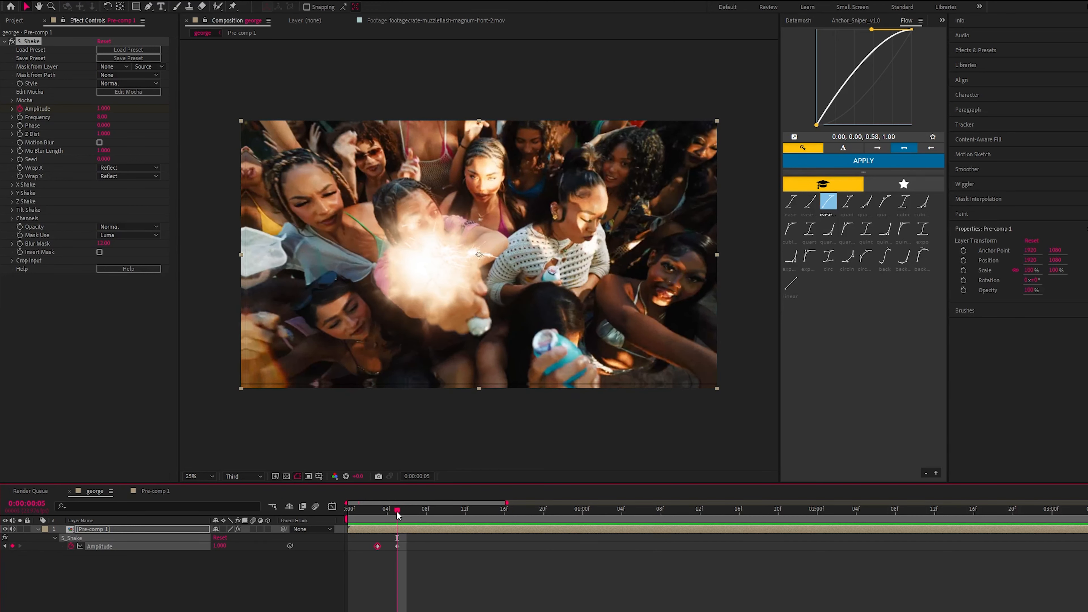
key("Page_Down")
key("Page_Down")
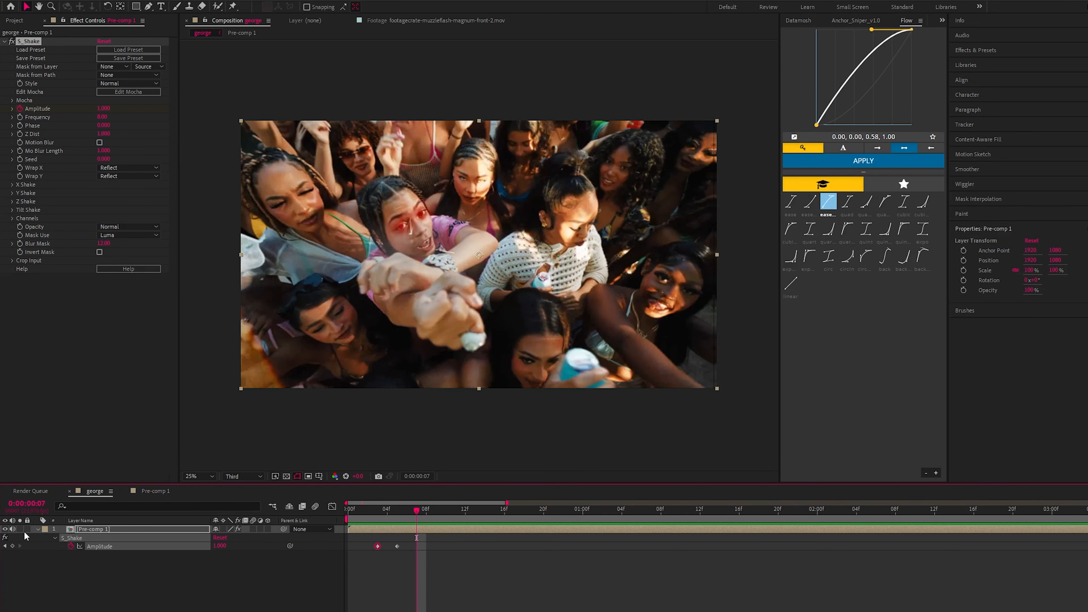
left_click(12, 547)
Keyframe the Amplitude to 0 at 0:00:00:09 and preview the shake.
left_click_drag(405, 514, 415, 504)
key("Page_Down")
key("Page_Down")
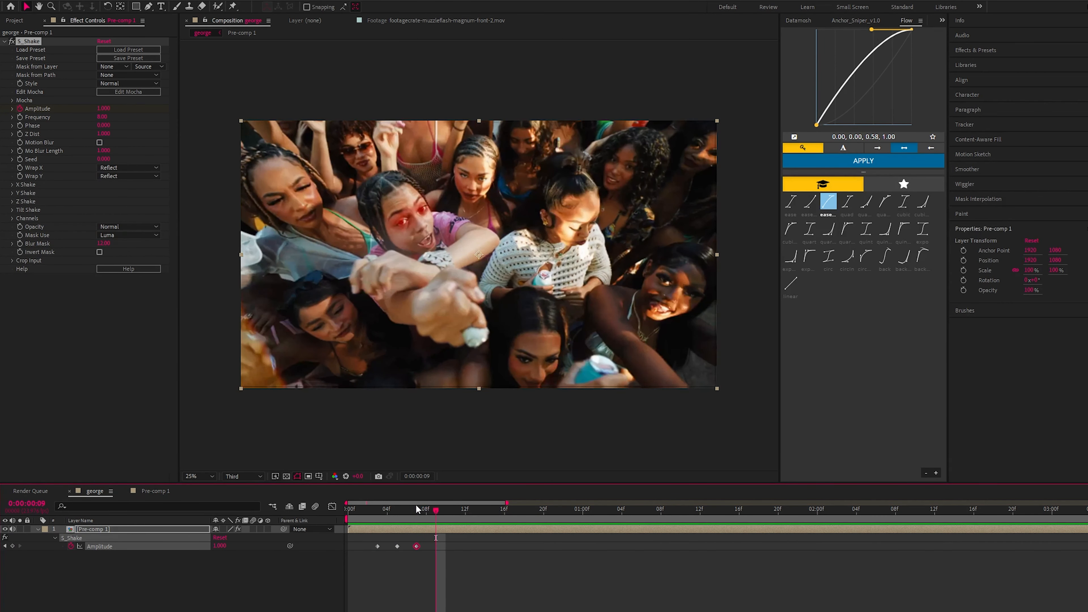
left_click(219, 546)
type("0")
key("Return")
key("space")
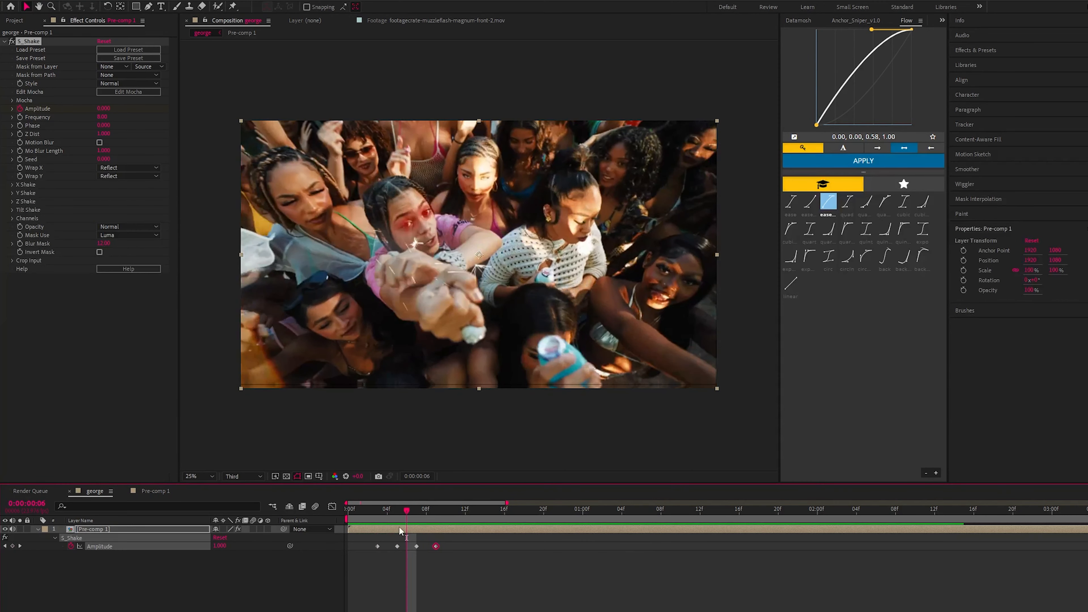
Enable motion blur in S_Shake and move the last two Amplitude keyframes to 0:00:00:10 and 0:00:00:12.
left_click(100, 142)
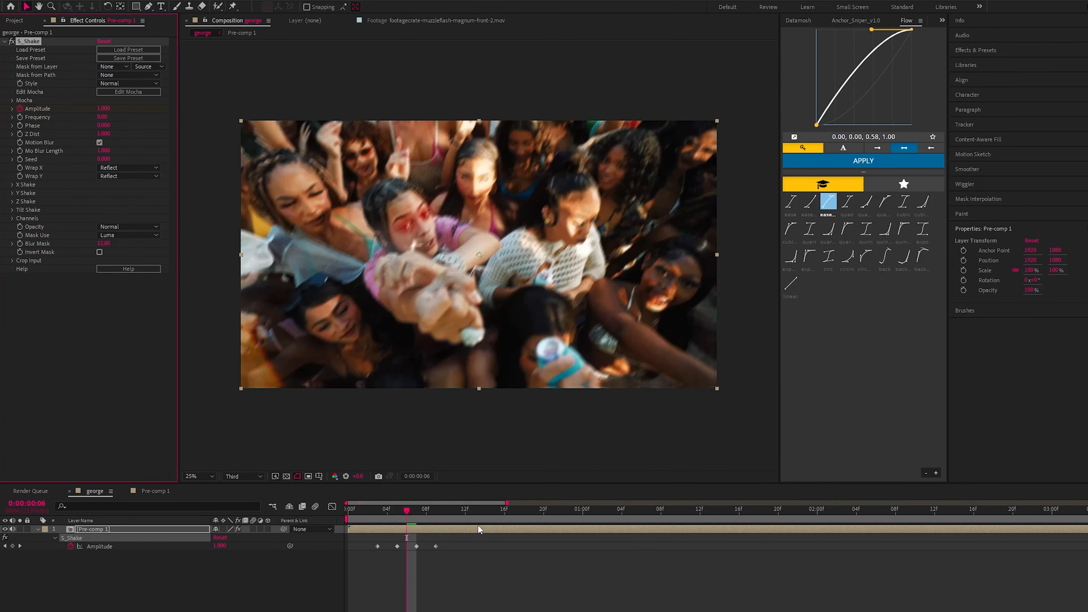
key("space")
left_click_drag(452, 545, 445, 510)
key("alt+Left")
key("F2")
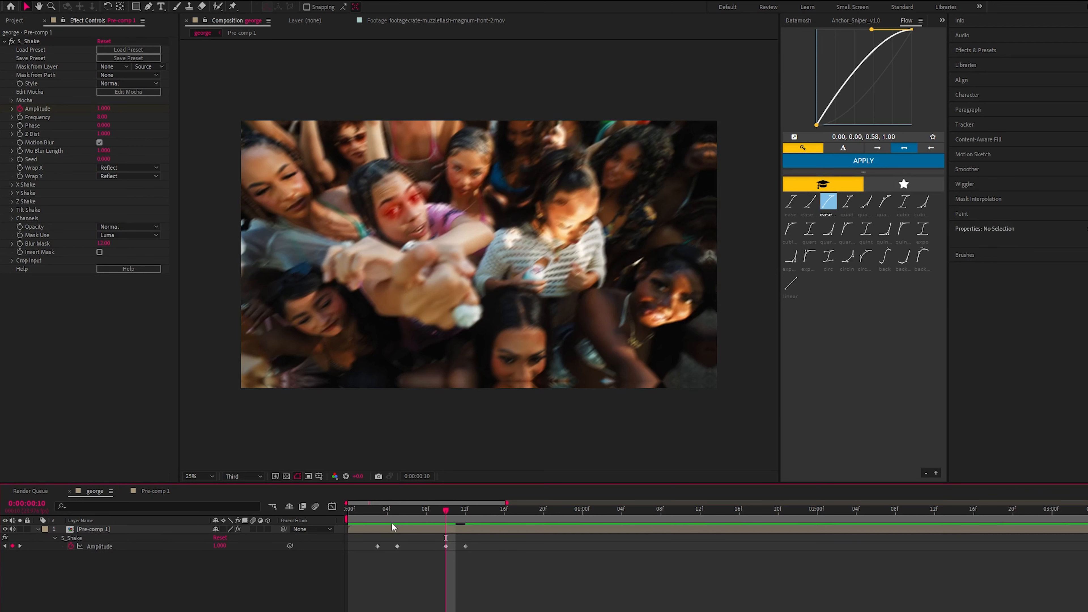
Set the Amplitude keyframes at 0:00:00:10 and 0:00:00:05 to 2.
left_click(104, 108)
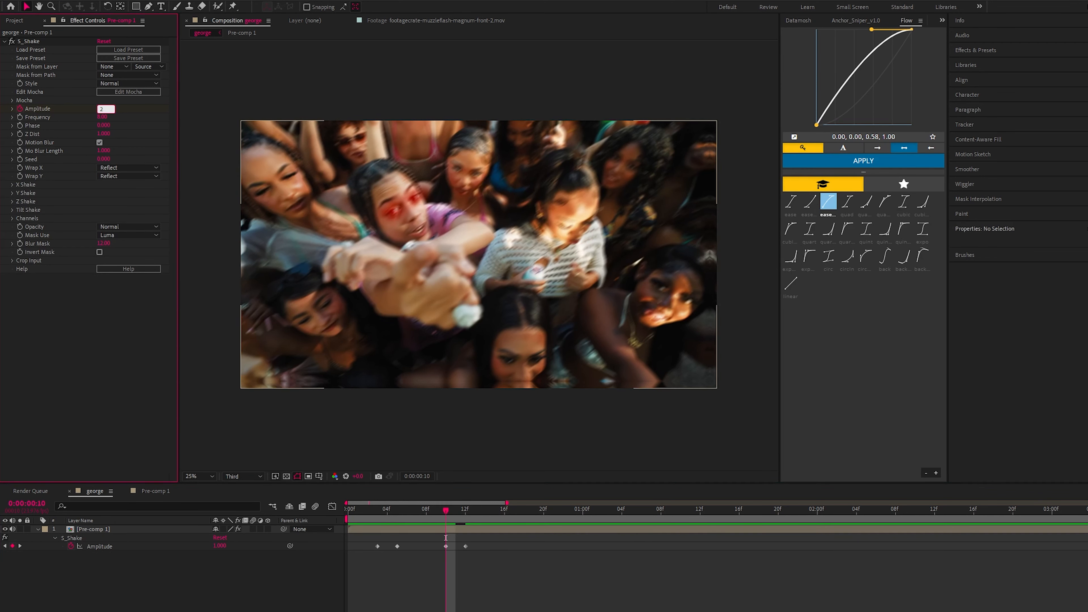
type("2")
key("Return")
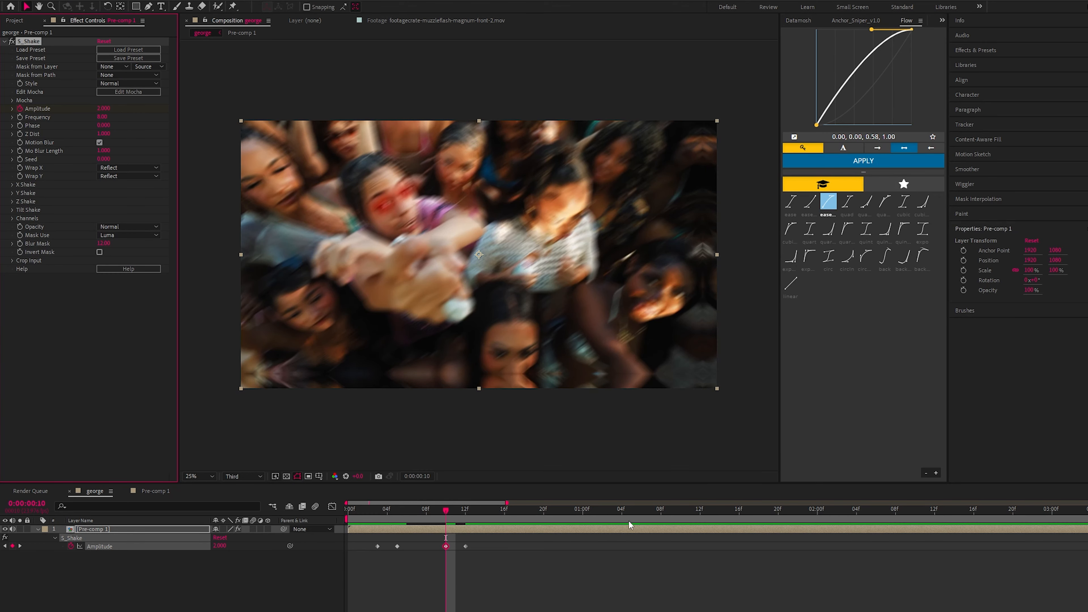
key("space")
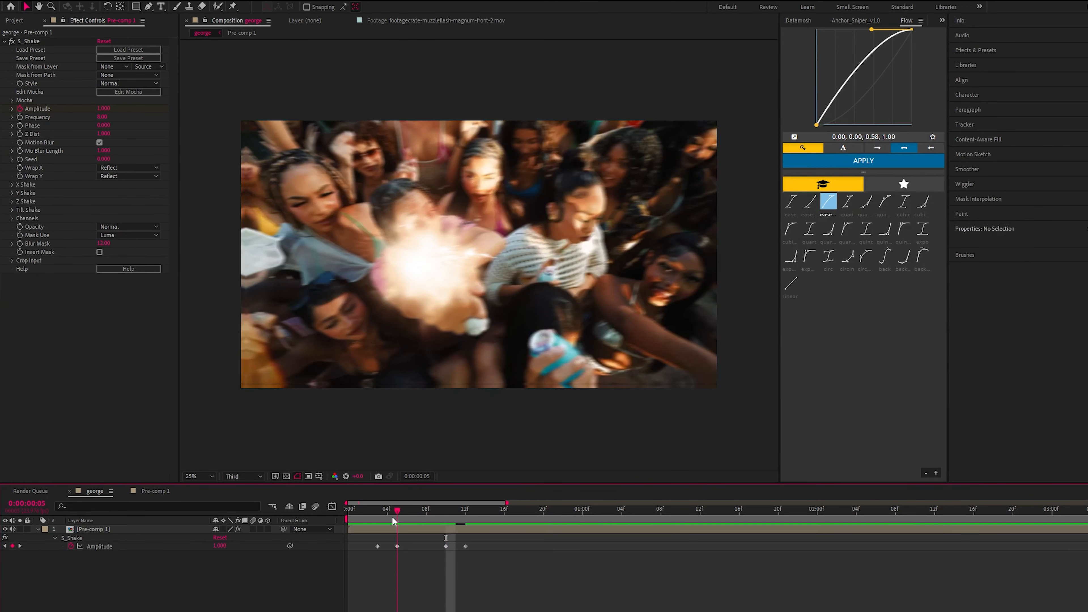
left_click(395, 517)
left_click(99, 105)
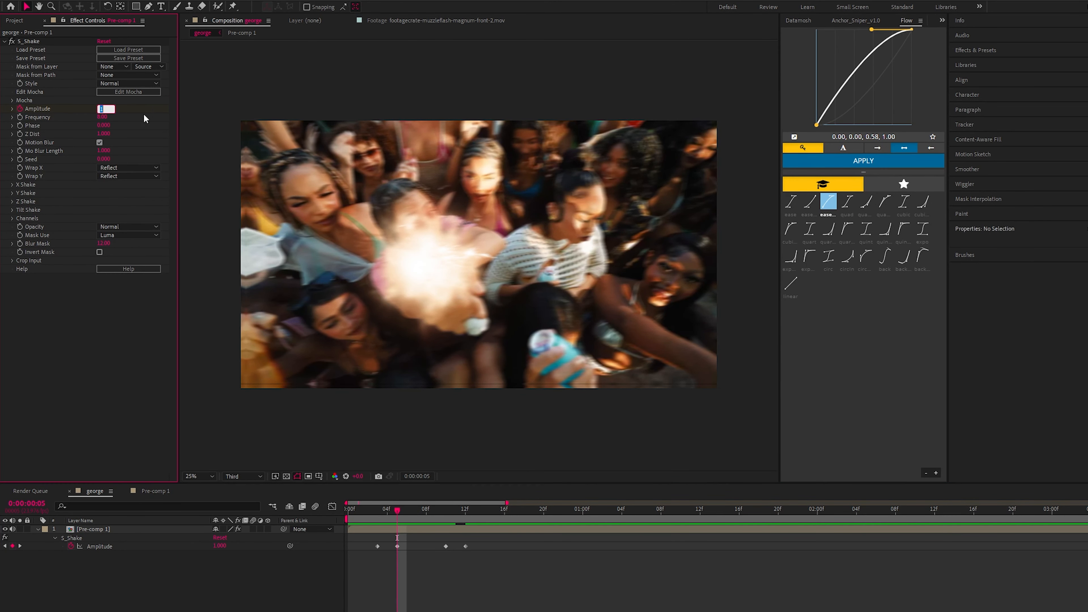
type("2")
key("Return")
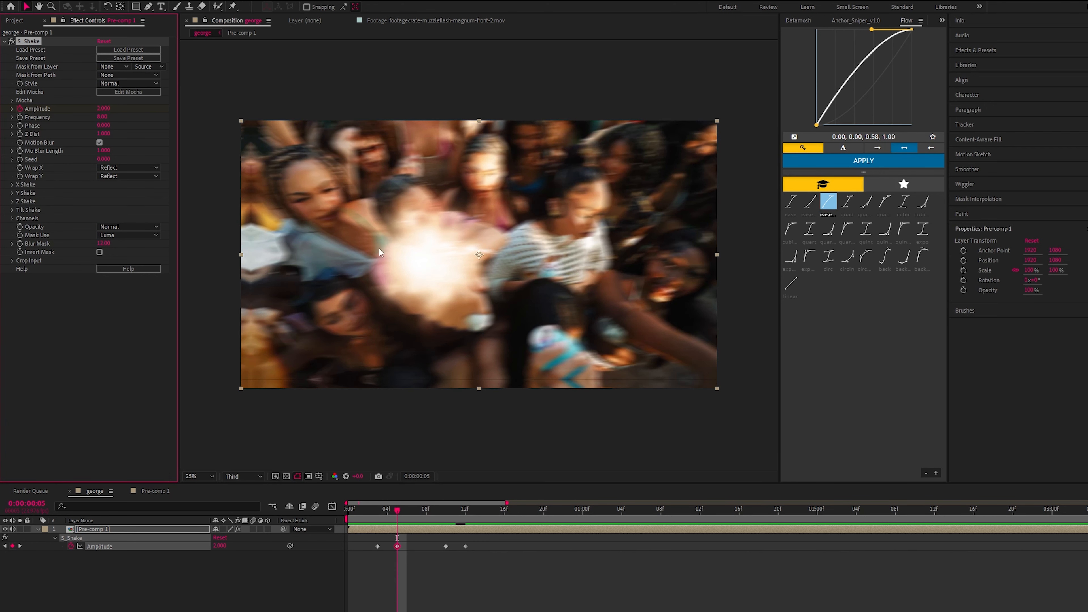
Copy the four Amplitude keyframes and place the duplicates at frames 13, 15, 20 and 22 to shake the second flash.
left_click(377, 517)
left_click_drag(378, 518, 370, 547)
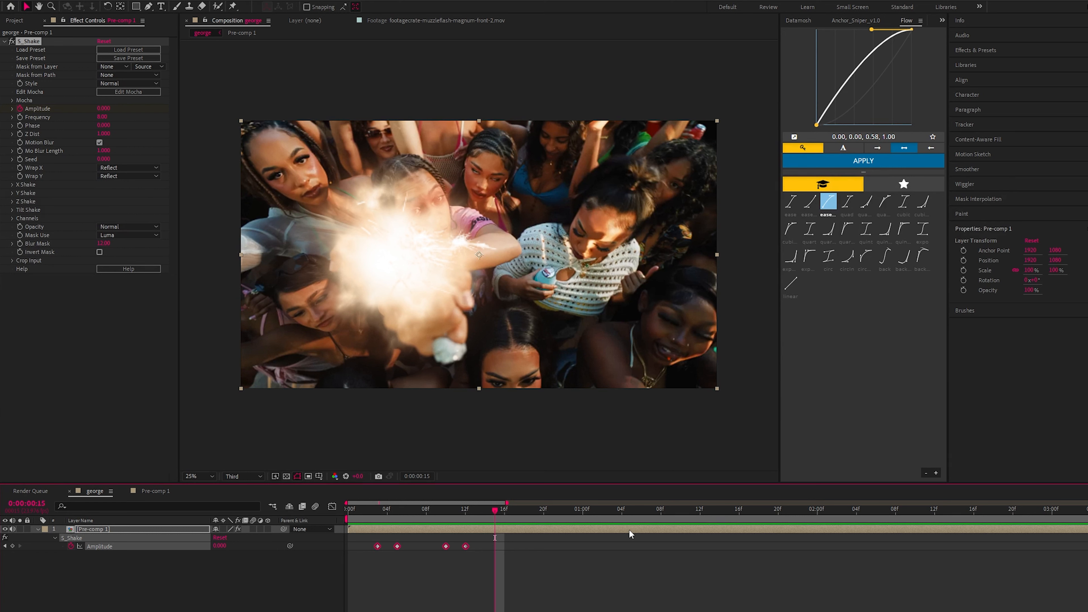
key("ctrl+c")
key("ctrl+v")
left_click(513, 551)
left_click_drag(486, 542, 559, 549)
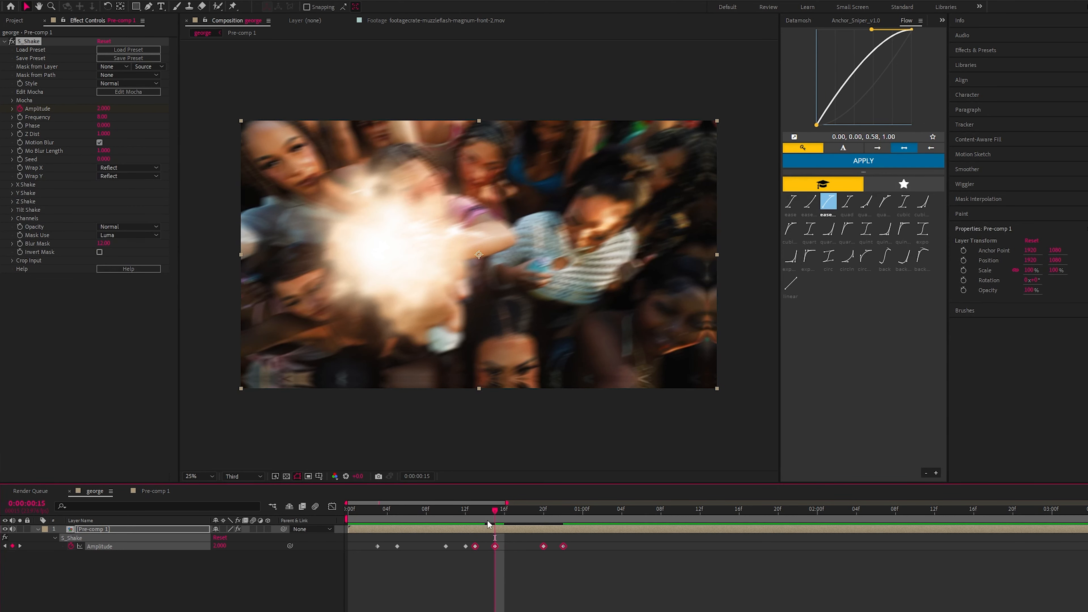
key("space")
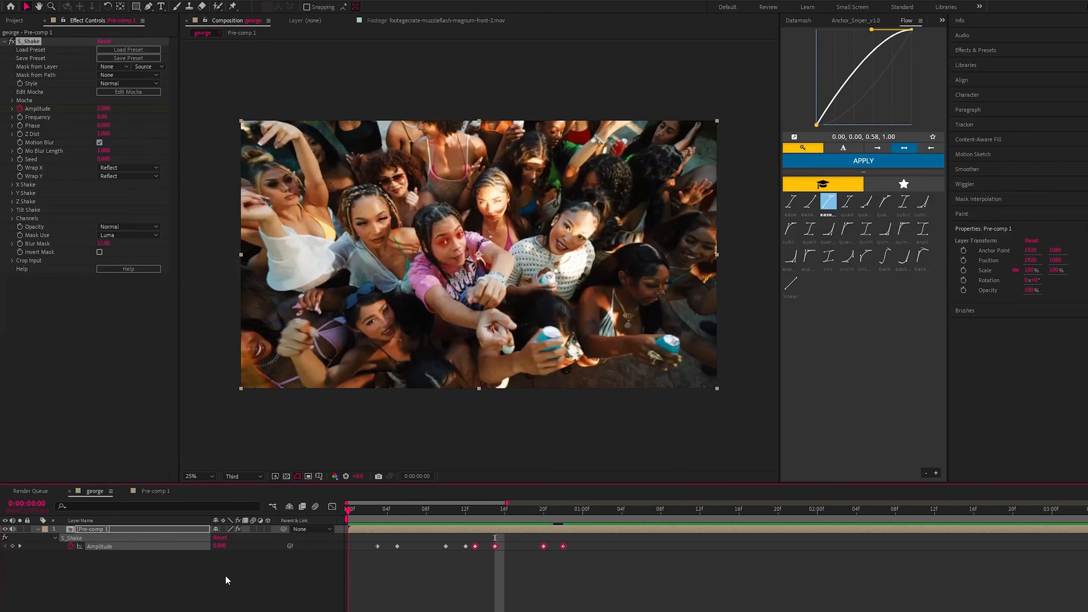
Shorten both shakes by moving their closing keyframe pairs to frames 7 and 9 and frames 17 and 19, and preview the result.
mouse_move(443, 538)
left_mouse_down()
mouse_move(466, 550)
mouse_move(436, 547)
left_mouse_up()
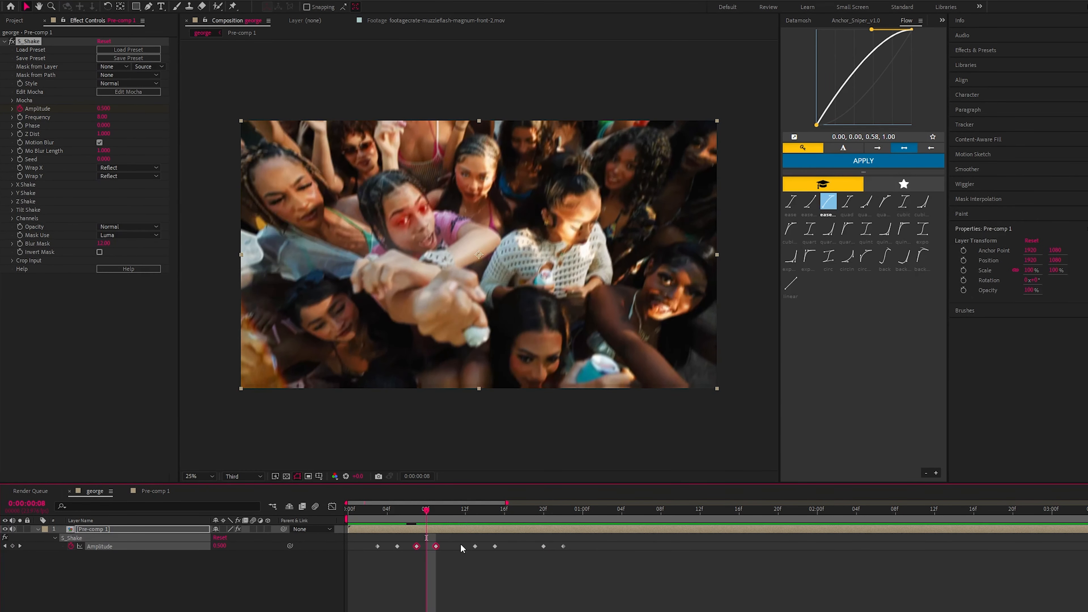
left_click_drag(574, 539, 515, 553)
left_click(348, 511)
key("space")
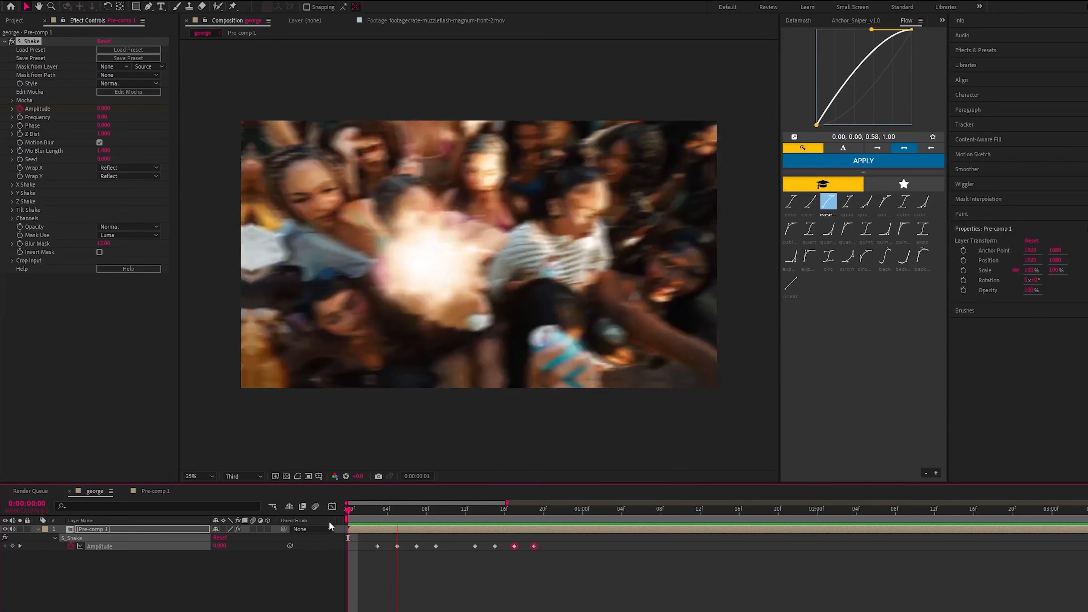
key("space")
key("space")
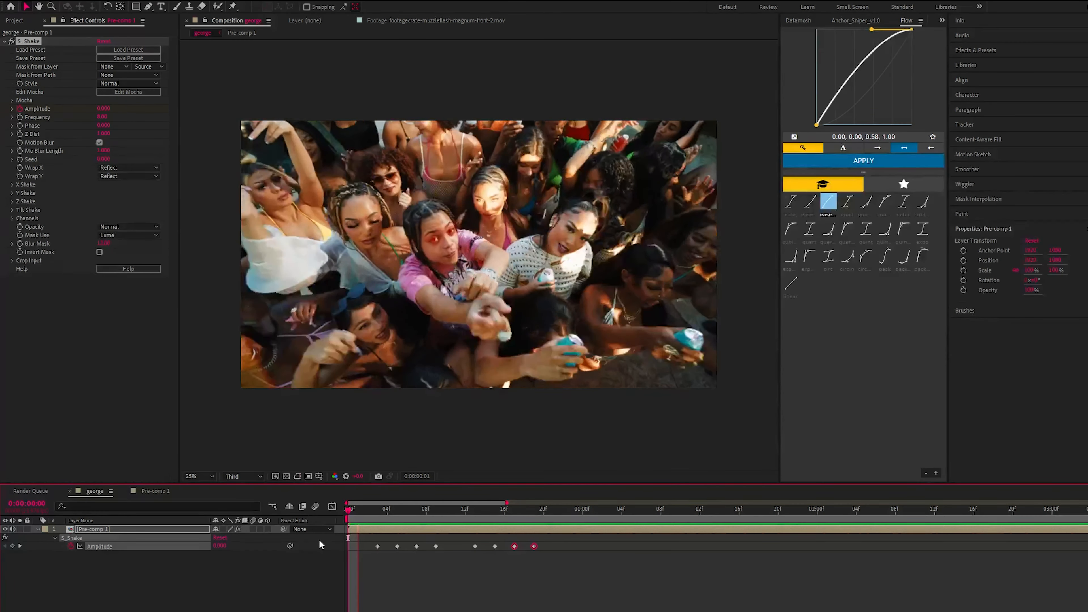
key("space")
Audition MP7.mp3 and MP5.mp3 from the Gun Sounds folder and add MP5.mp3 below Pre-comp 1 in the george composition.
left_click(15, 20)
left_click(4, 129)
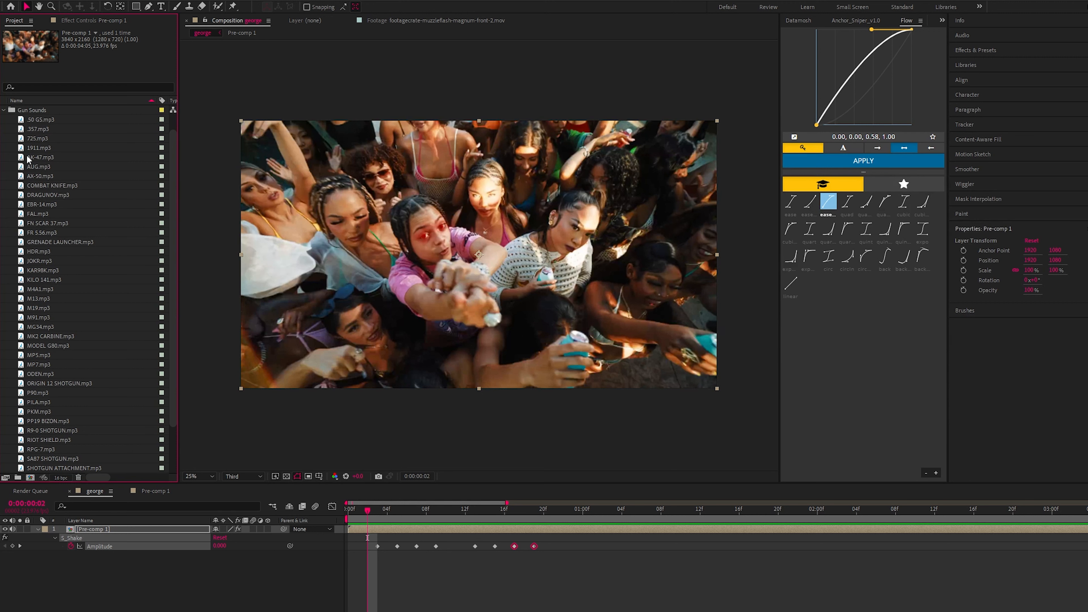
scroll(27, 160, "down", 1)
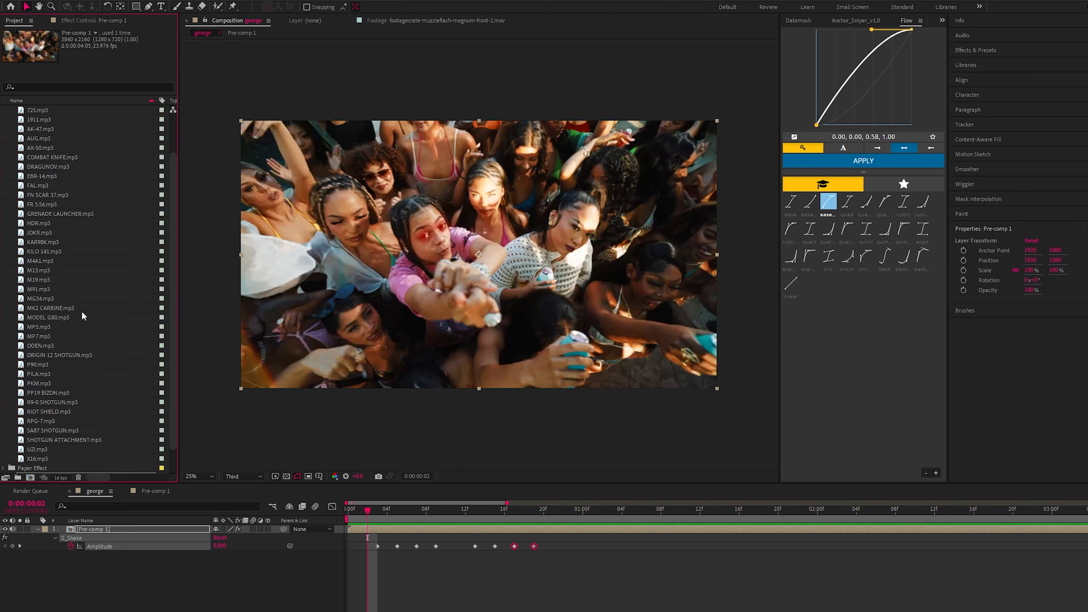
scroll(86, 384, "up", 2)
double_click(50, 383)
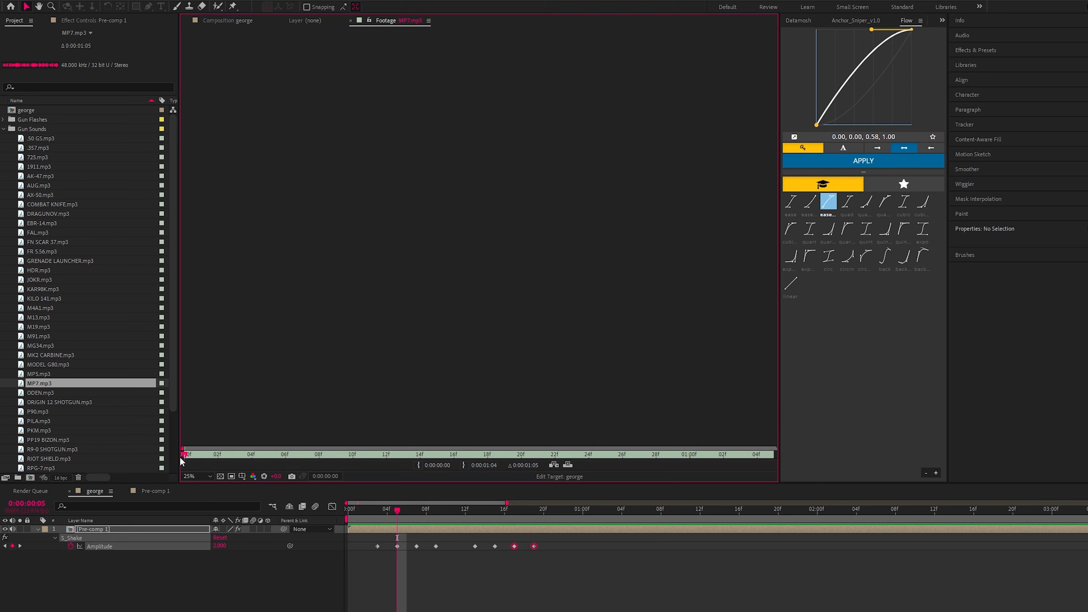
double_click(38, 375)
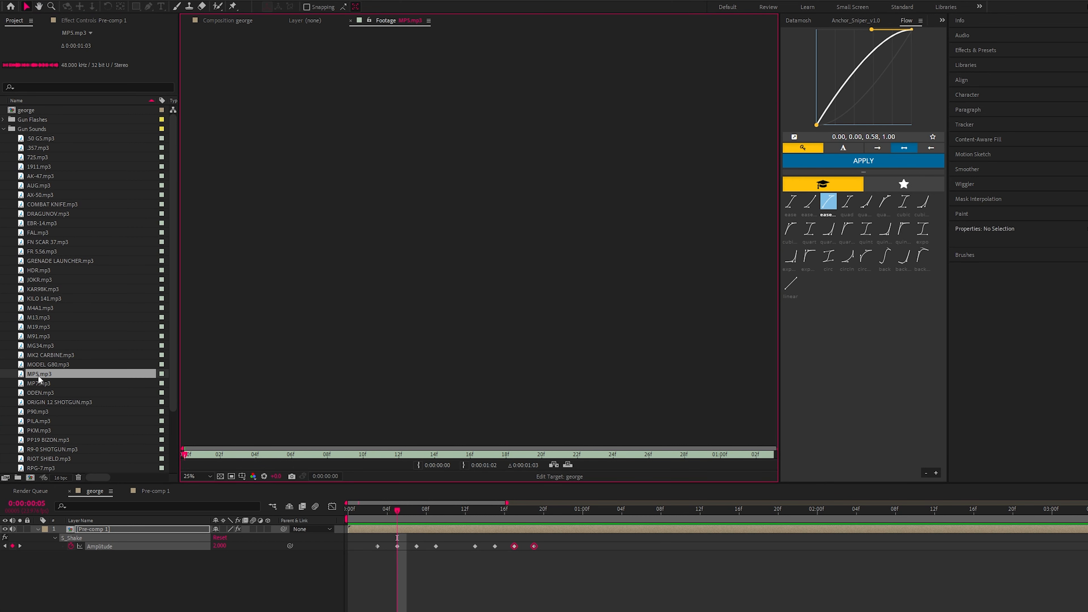
left_click_drag(40, 377, 325, 590)
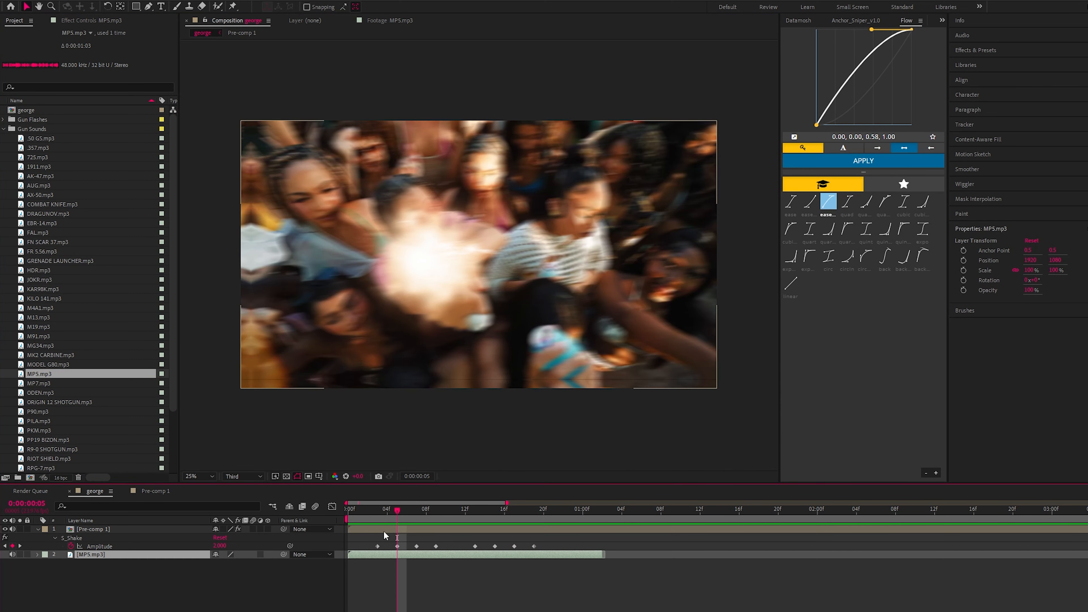
Reveal the MP5.mp3 waveform, shift the clip to start at frame 2 so its peak meets the first flash, and preview it.
key("l")
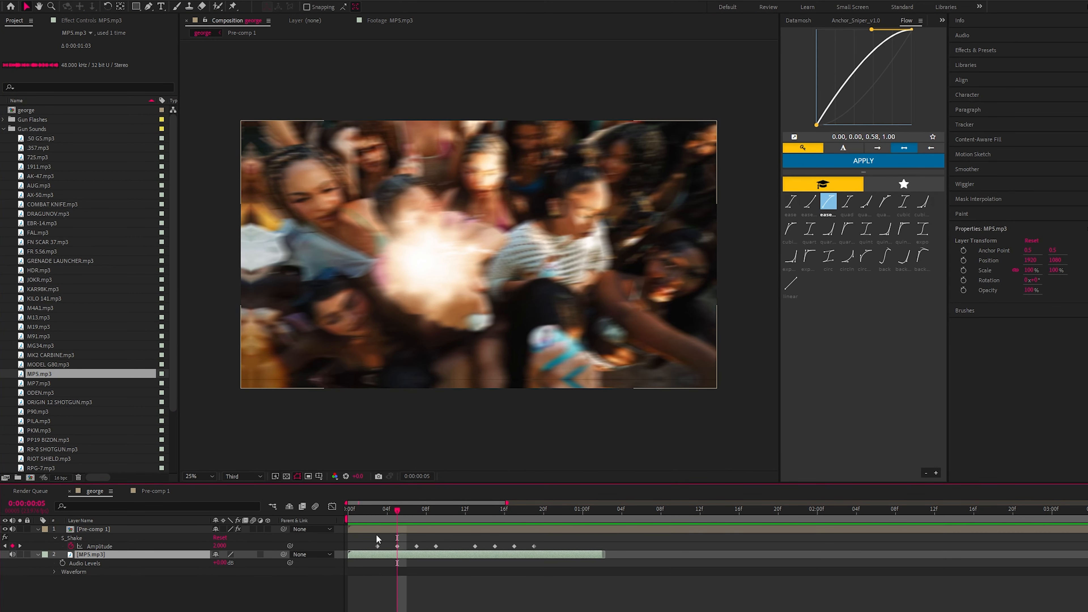
left_click(53, 572)
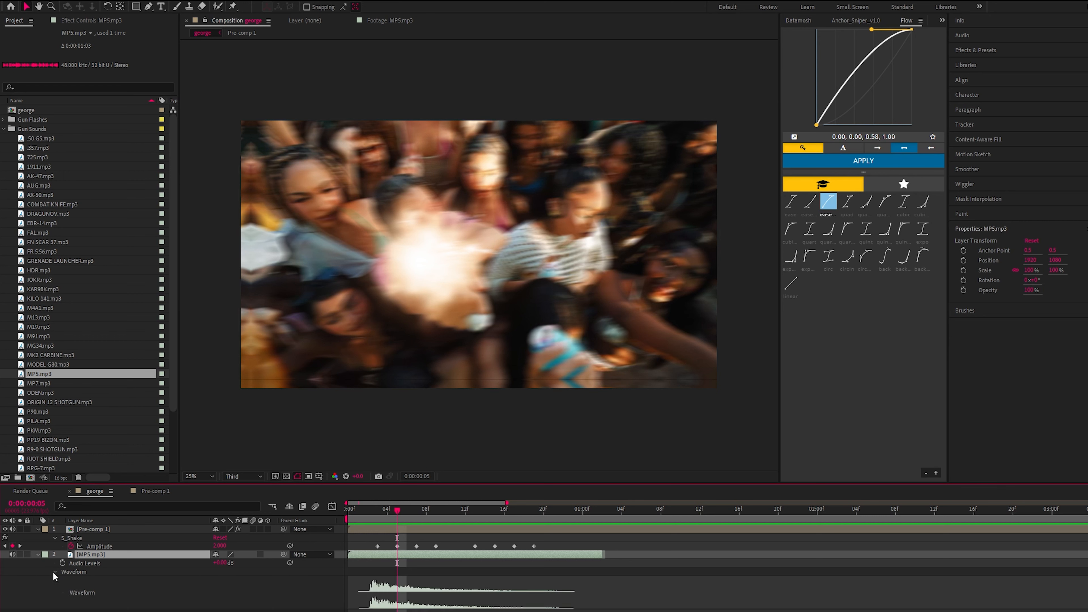
left_click_drag(383, 510, 377, 518)
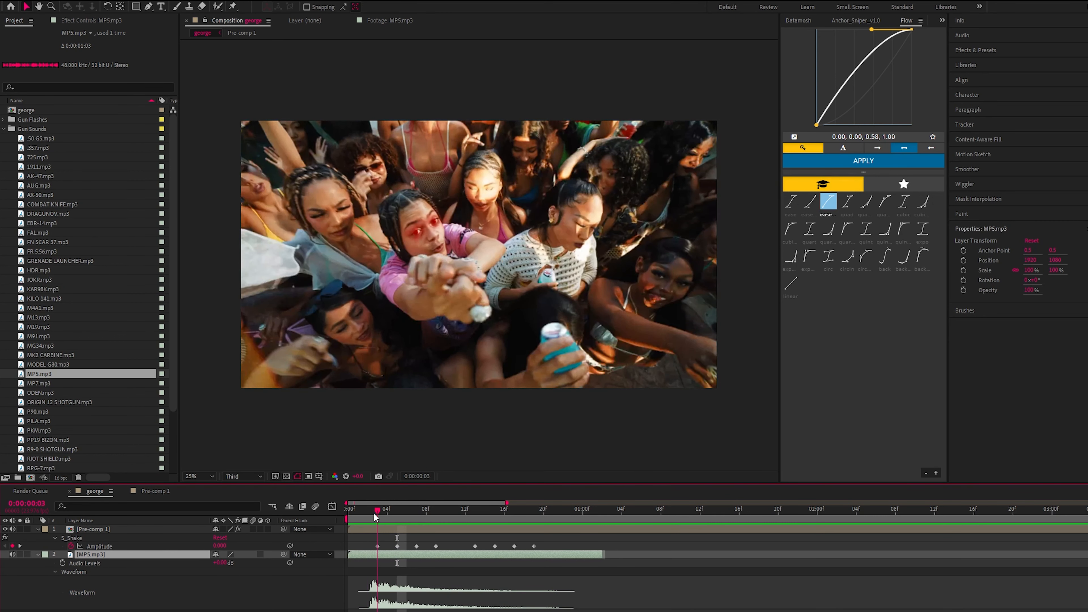
scroll(428, 545, "up", 8)
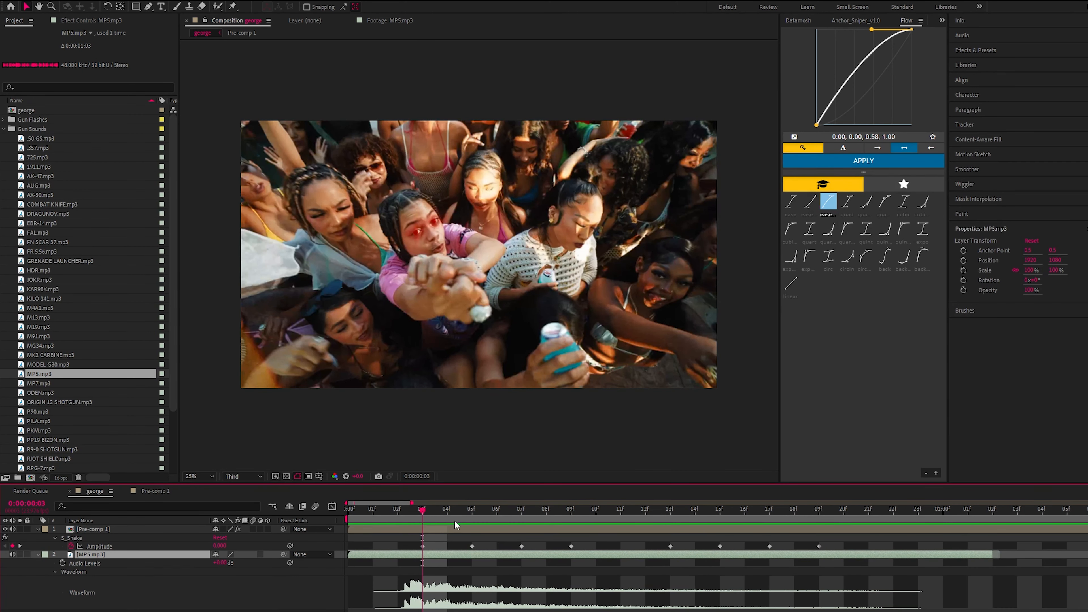
left_click(473, 514)
left_click_drag(463, 553, 523, 550)
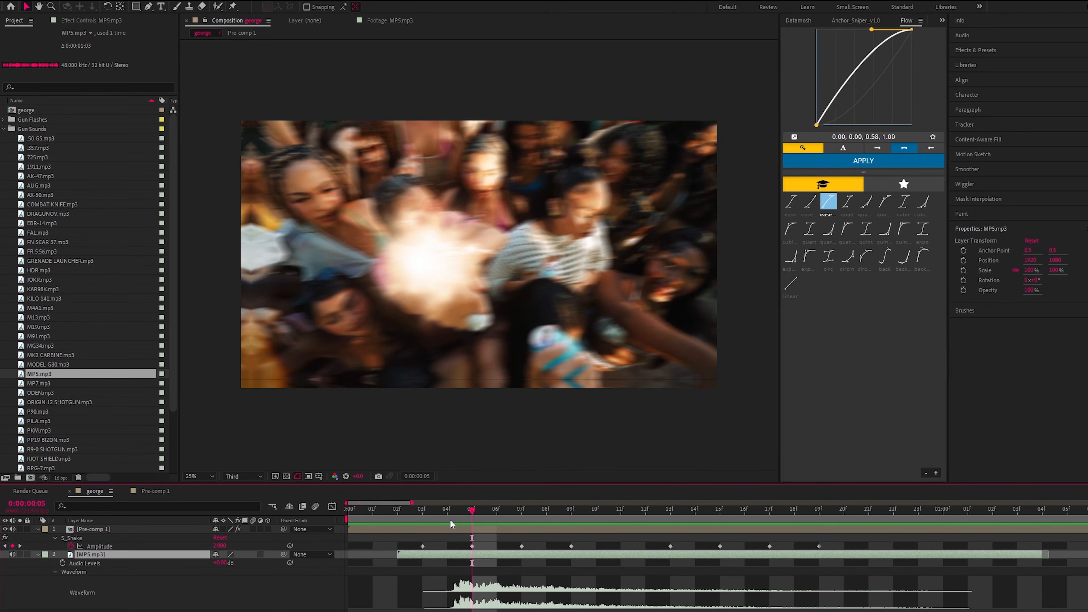
key("space")
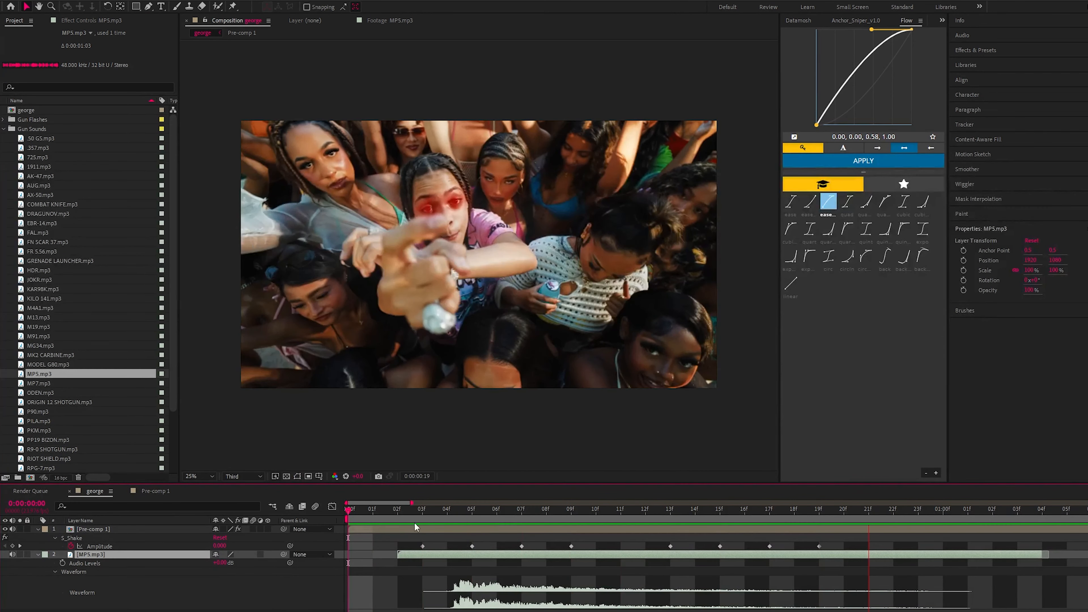
key("space")
Duplicate the MP5.mp3 layer and align the copy's waveform peak with the second flash at 0:00:00:15.
scroll(413, 572, "down", 3)
left_click_drag(408, 517, 398, 517)
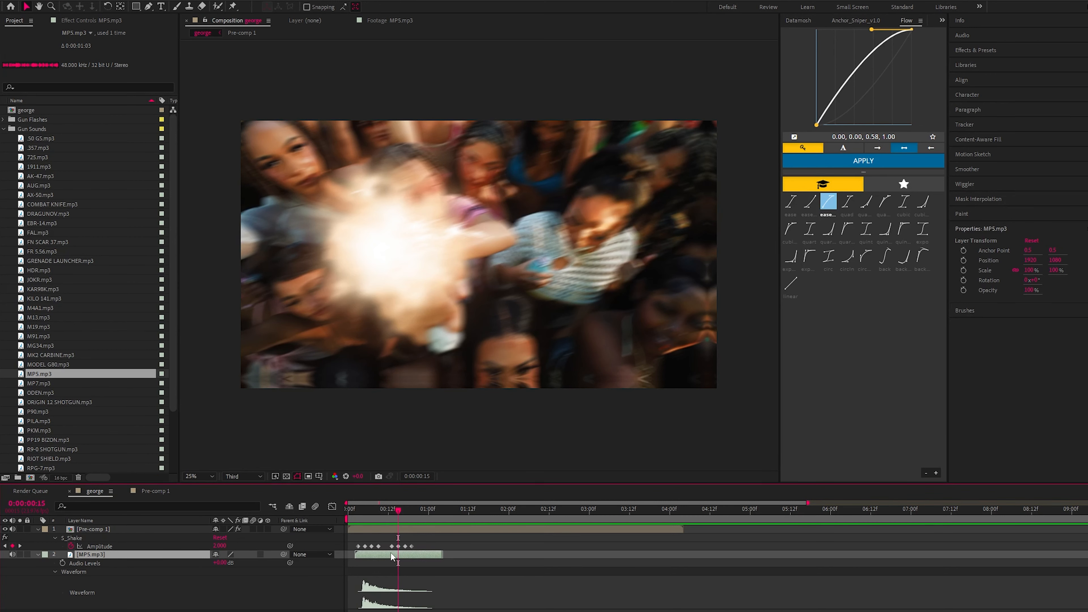
key("ctrl+d")
left_click_drag(384, 563, 415, 559)
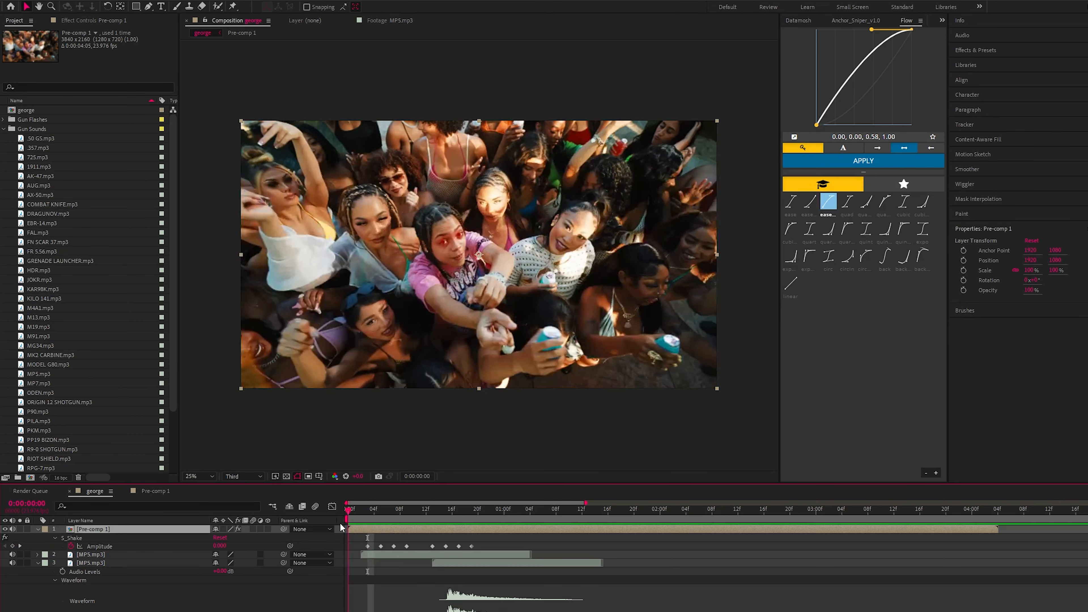
left_click_drag(343, 525, 413, 508)
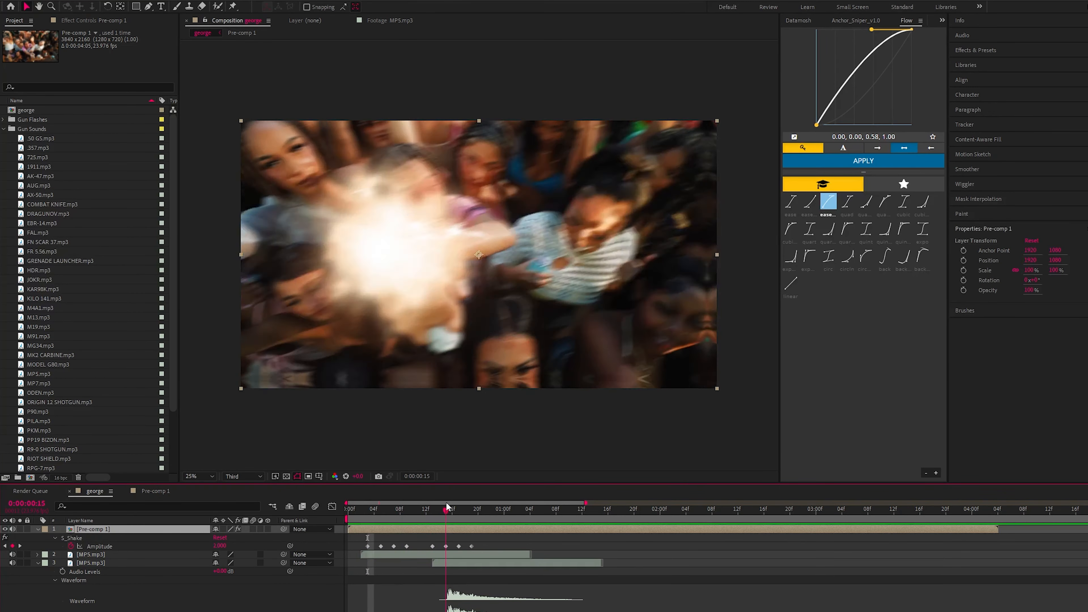
Open Pre-comp 1 and add an adjustment layer above the muzzle flash clips.
left_click_drag(411, 510, 429, 511)
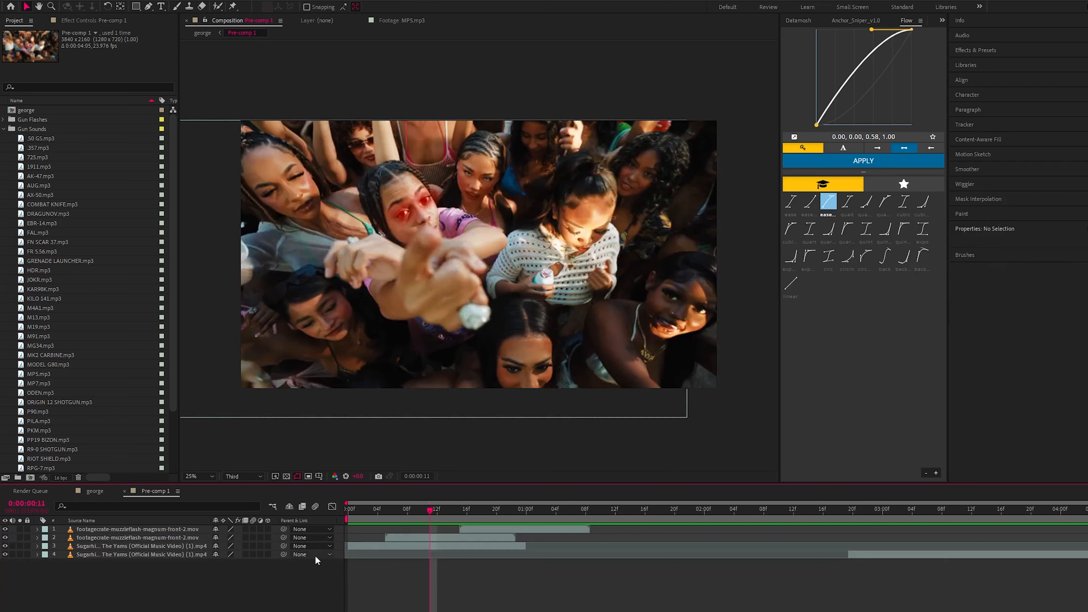
left_click_drag(361, 518, 394, 560)
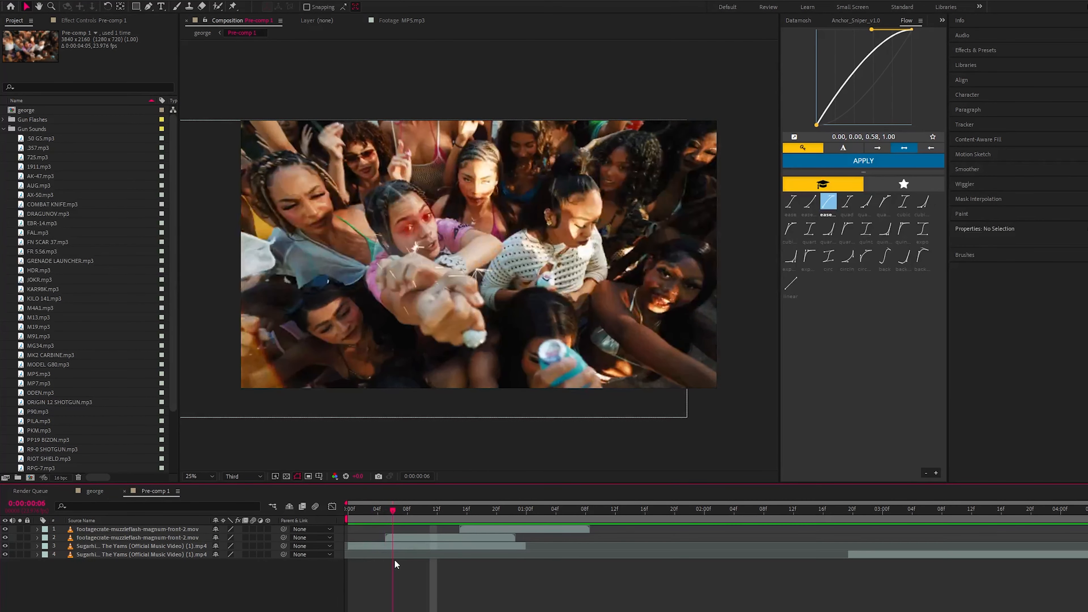
right_click(304, 595)
mouse_move(352, 472)
left_click(471, 554)
Apply Brightness & Contrast to the adjustment layer and keyframe Brightness at about 120 on the first flash at 0:00:00:05.
left_click(388, 516)
key("ctrl+space")
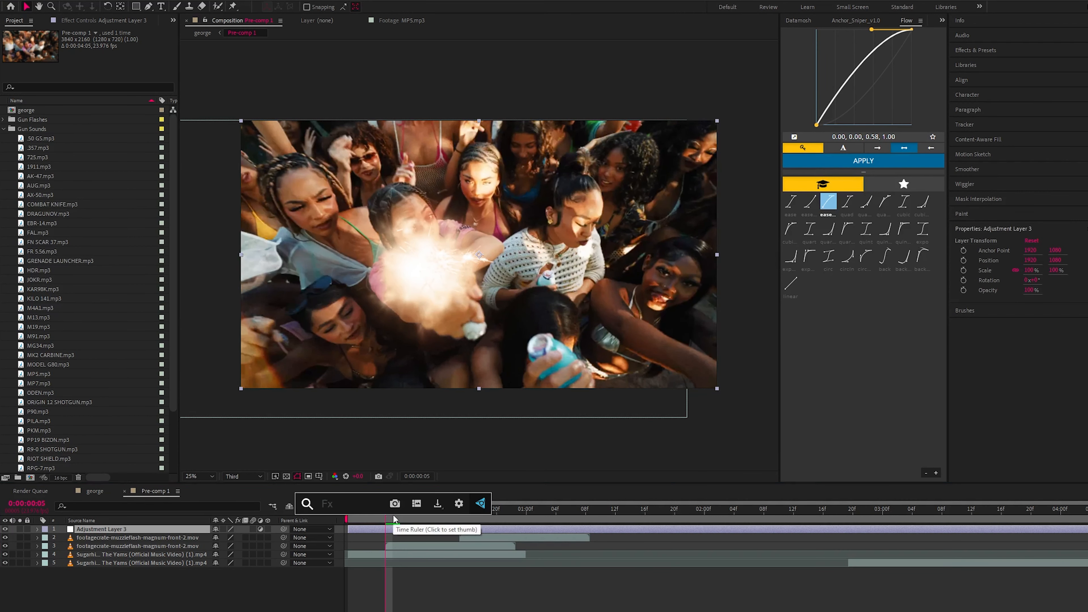
type("bright")
key("Return")
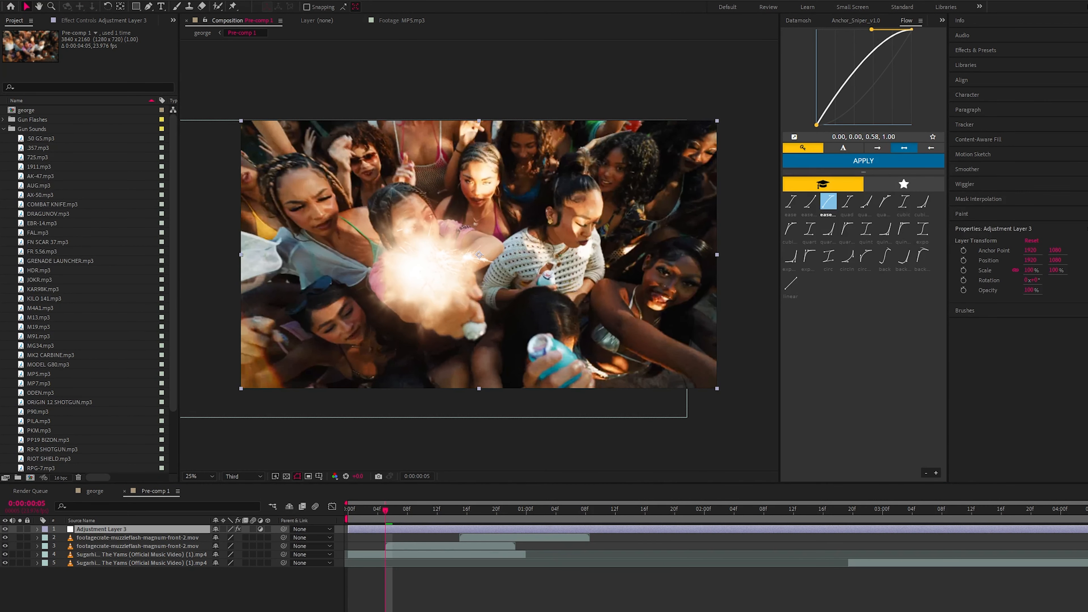
left_click(80, 22)
left_click_drag(98, 49, 144, 37)
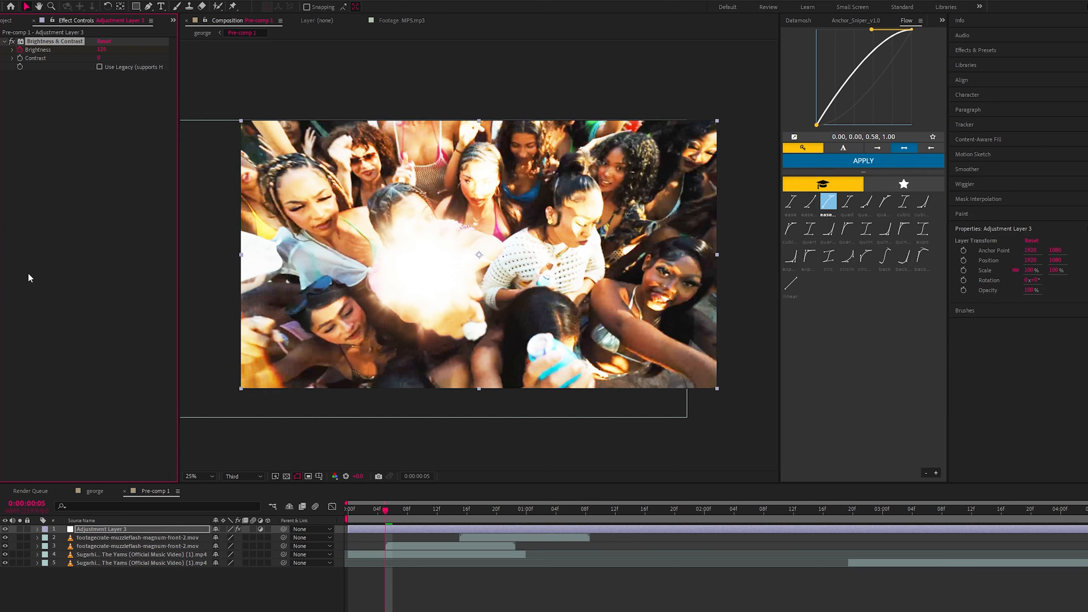
key("u")
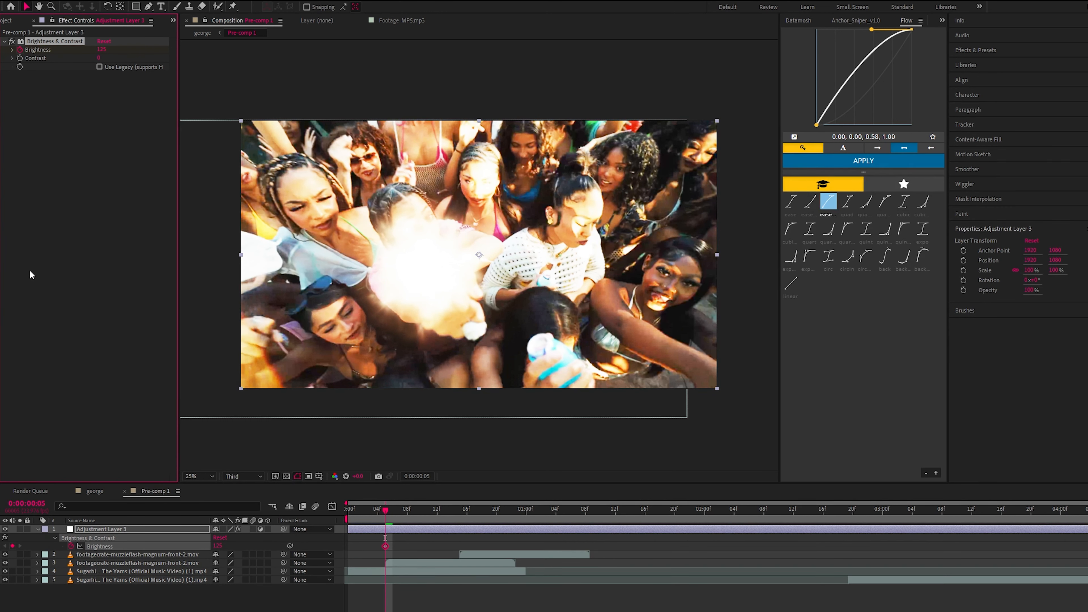
Add Brightness keyframes of 0 two frames before and two frames after the first flash, at 0:00:00:03 and 0:00:00:07.
key("Page_Up")
key("Page_Up")
left_click(103, 48)
key("Return")
key("Page_Down")
key("Page_Down")
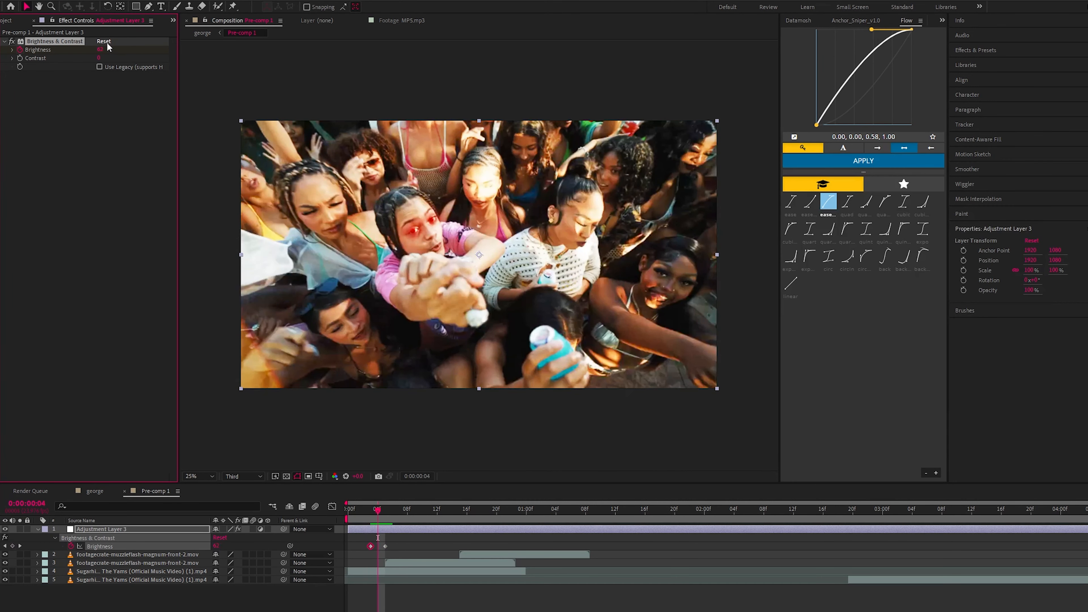
key("Page_Down")
key("Page_Down")
key("Page_Down")
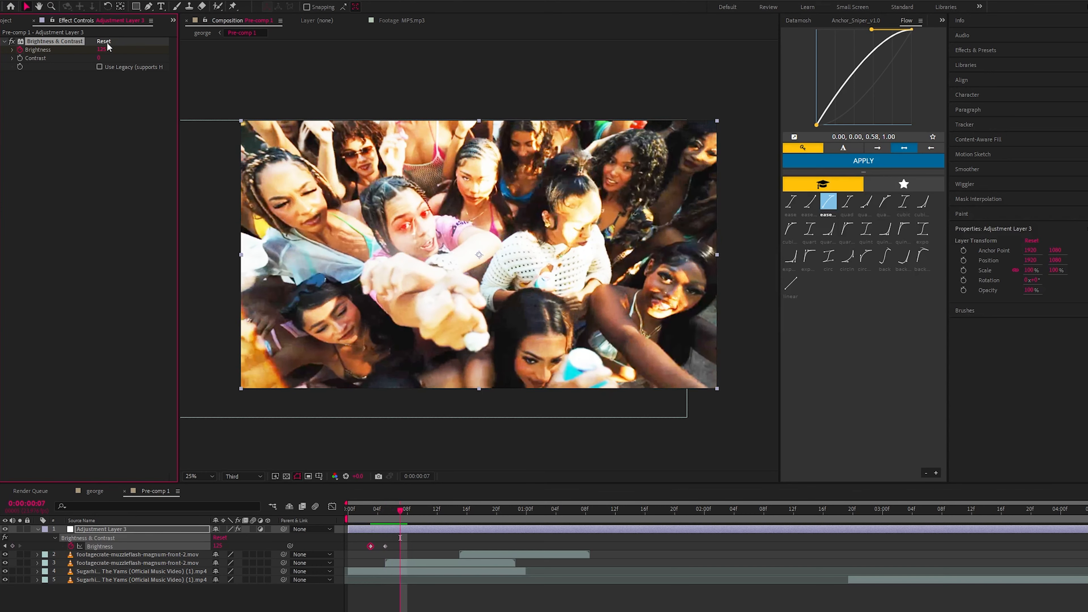
left_click(101, 49)
type("0")
key("Return")
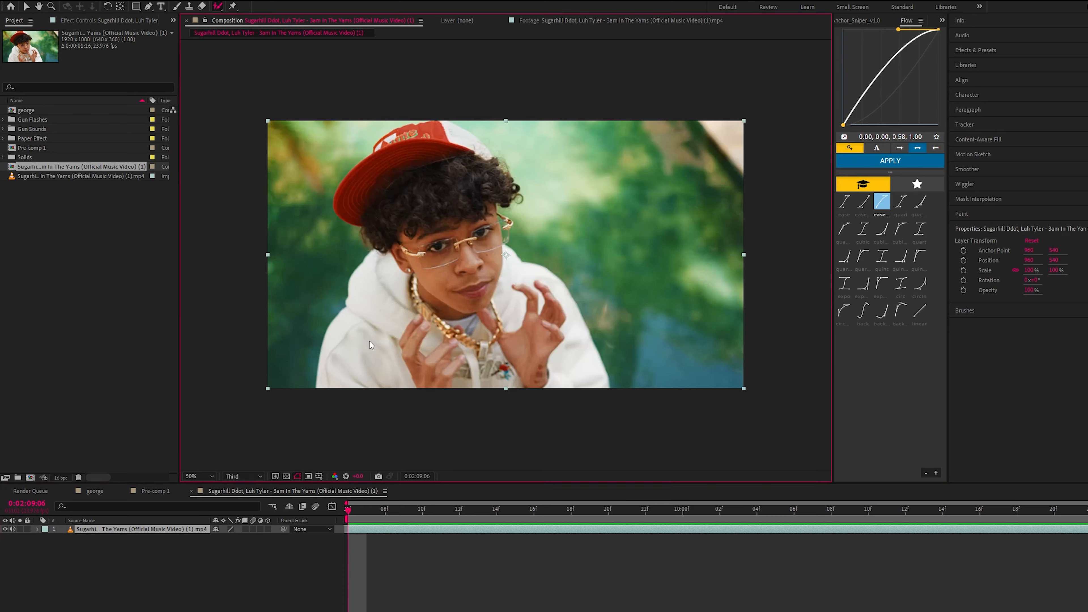
Select the man in the white hoodie with Roto Brush strokes over his hoodie, cap, hair, face and hand at 0:02:09:06.
double_click(369, 340)
left_click_drag(360, 353, 450, 288)
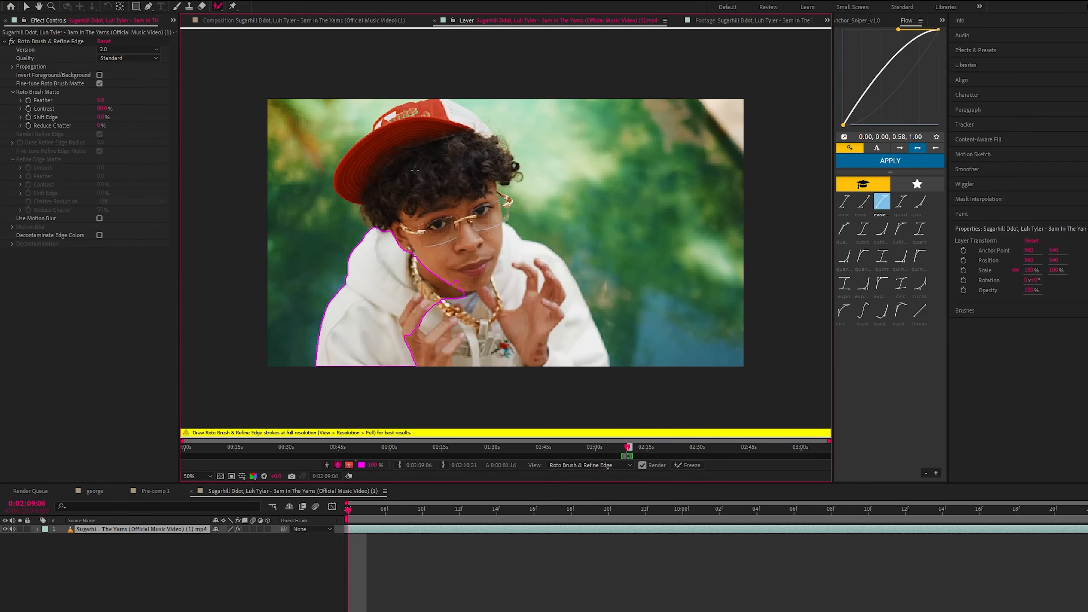
left_click_drag(382, 131, 426, 226)
left_click_drag(502, 248, 563, 348)
Check the cutout in the composition, set the preview resolution to Full, and return to the layer view.
left_click(289, 19)
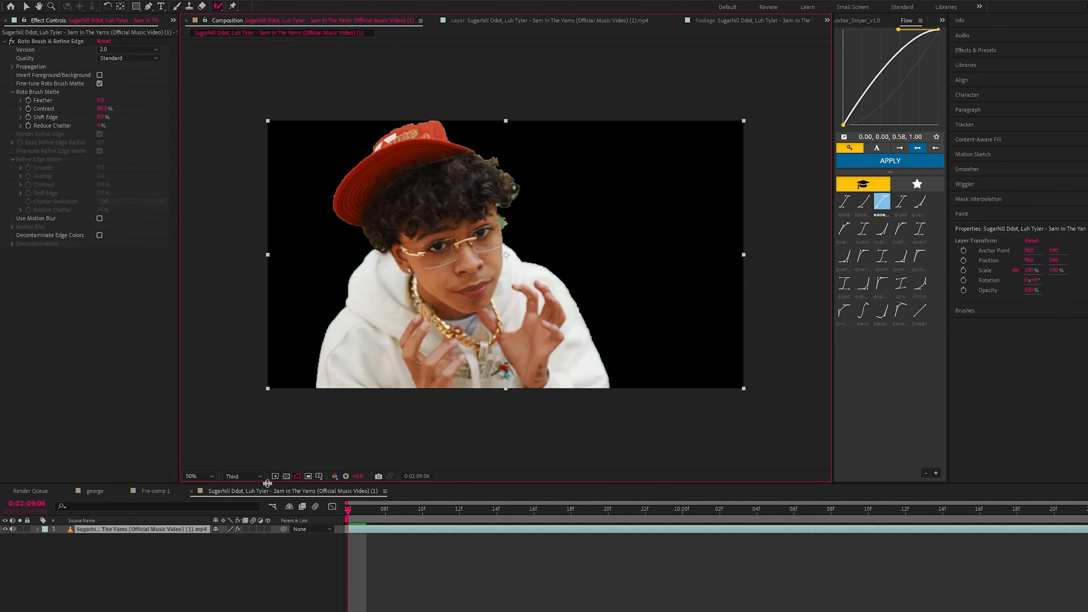
left_click(259, 477)
left_click(239, 499)
left_click(492, 21)
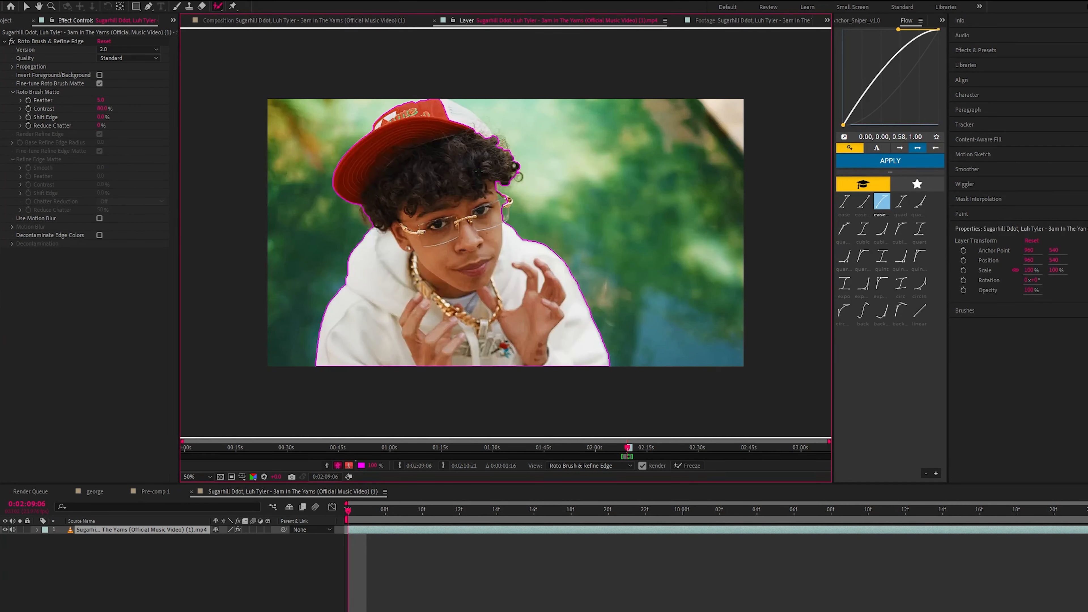
Refine the Roto Brush selection around the raised hand's fingers at 0:02:09:13 with background and foreground strokes, and propagate it forward.
left_click_drag(383, 514, 478, 515)
scroll(516, 238, "up", 1)
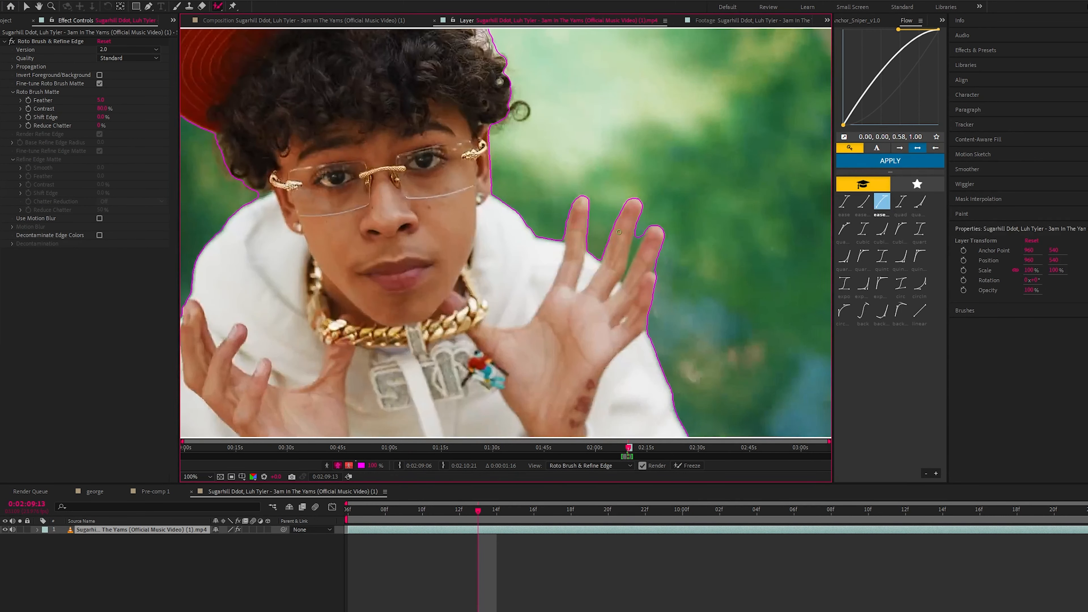
left_click(570, 375)
left_click_drag(636, 230, 627, 273)
scroll(682, 214, "down", 1)
key("space")
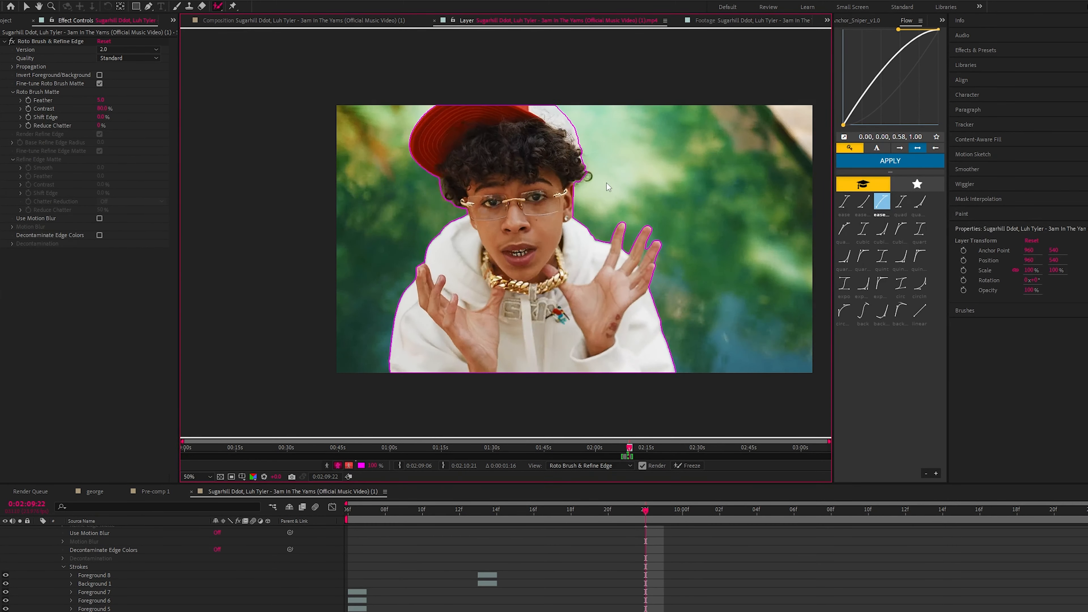
Freeze the Roto Brush propagation and review the cutout in the composition from its last frame back to 0:02:09:06.
left_click(688, 466)
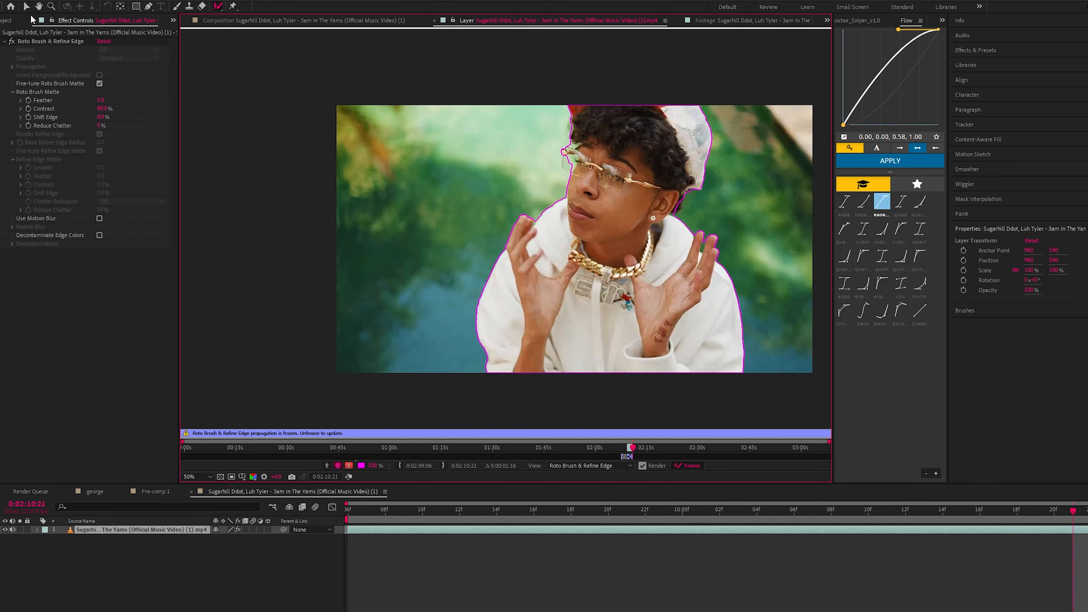
left_click(16, 20)
left_click(331, 20)
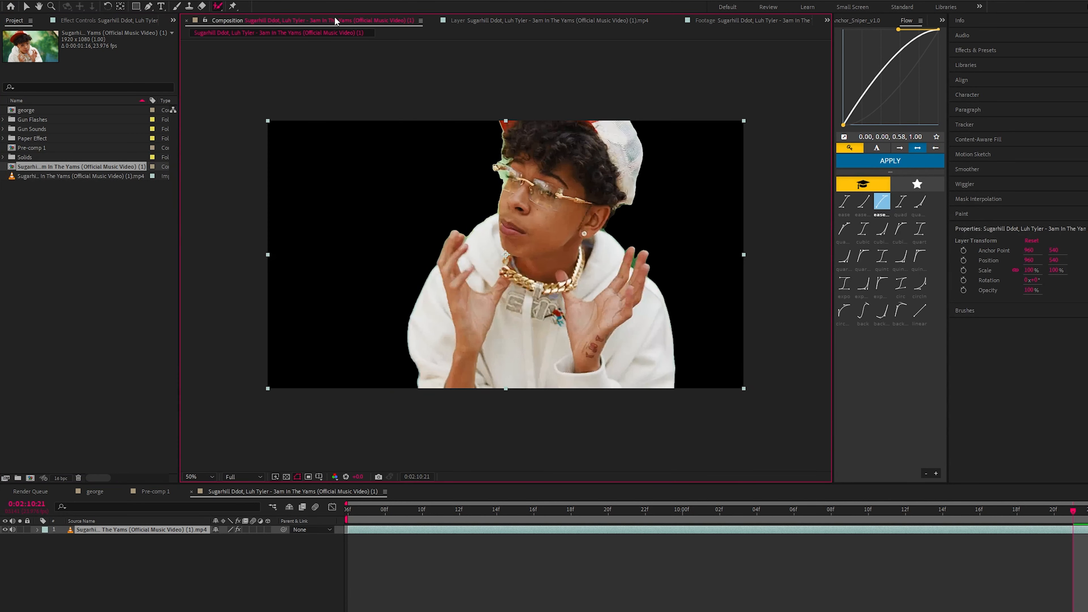
left_click_drag(453, 513, 354, 600)
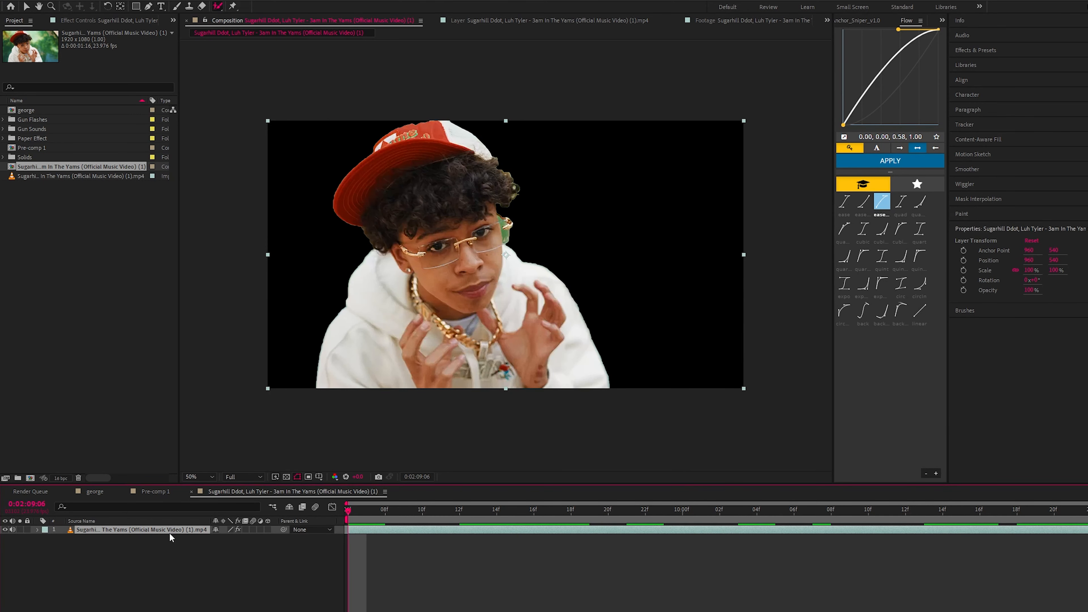
Duplicate the rotoscoped clip layer and remove the Roto Brush & Refine Edge effect from the lower copy.
key("ctrl+d")
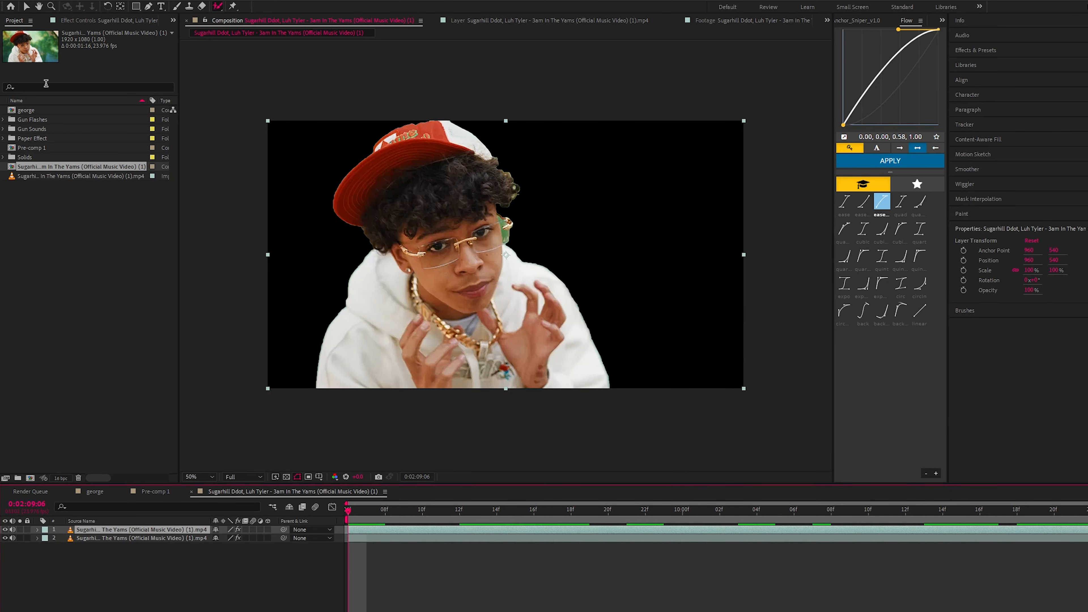
left_click(108, 20)
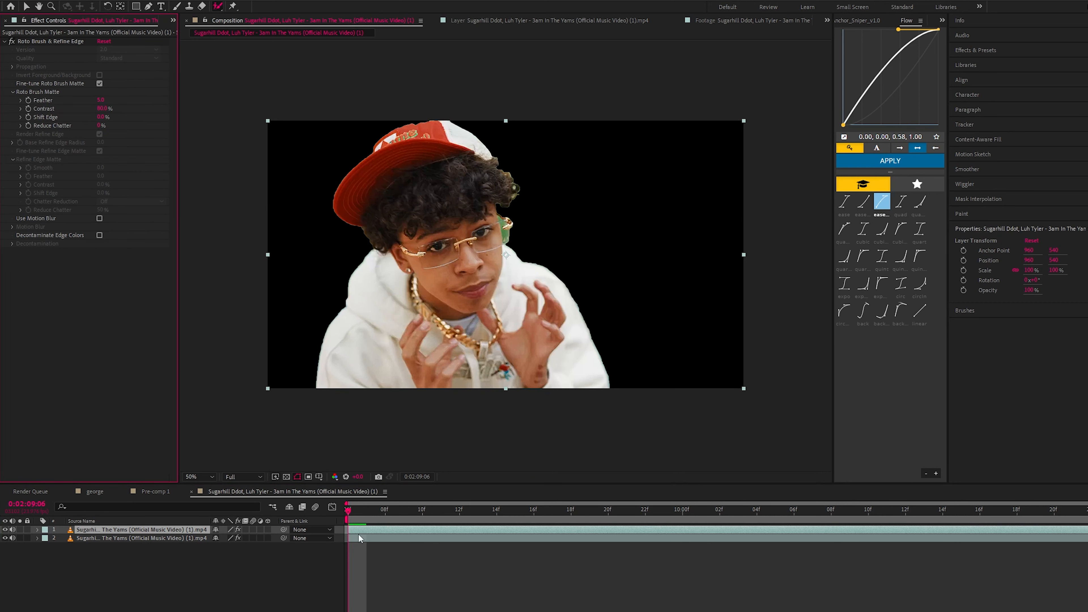
left_click(352, 538)
left_click(85, 42)
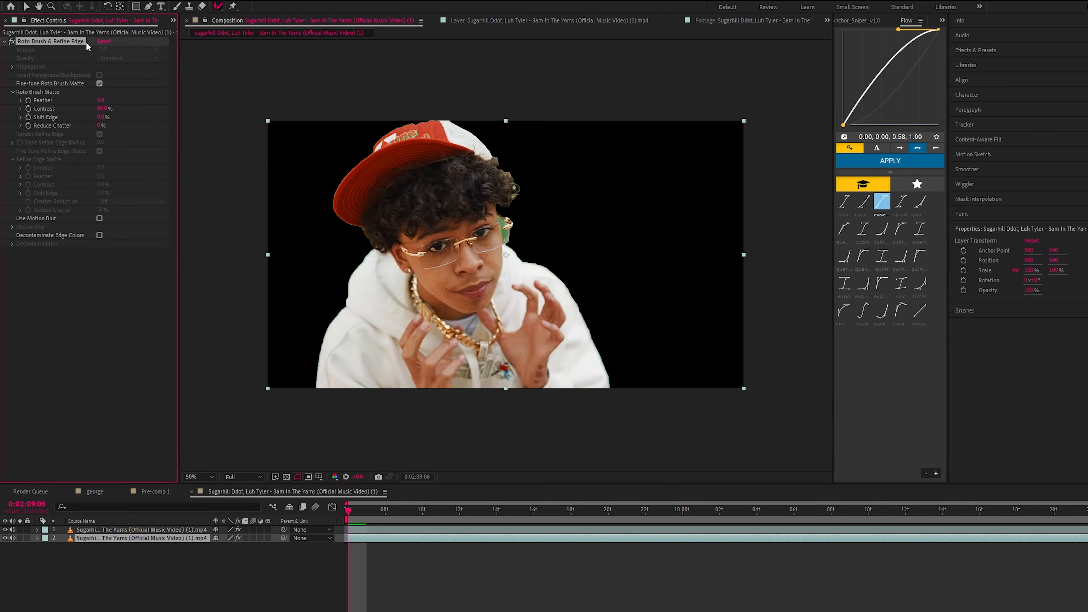
key("Delete")
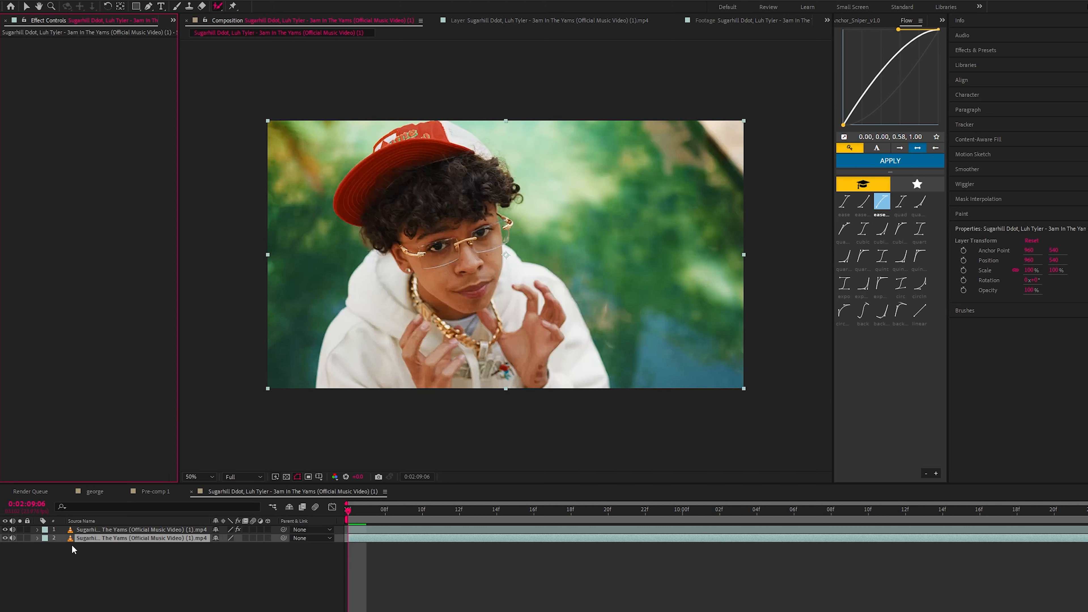
Pre-compose the lower copy of the clip, moving all attributes into the new composition.
left_click(21, 539)
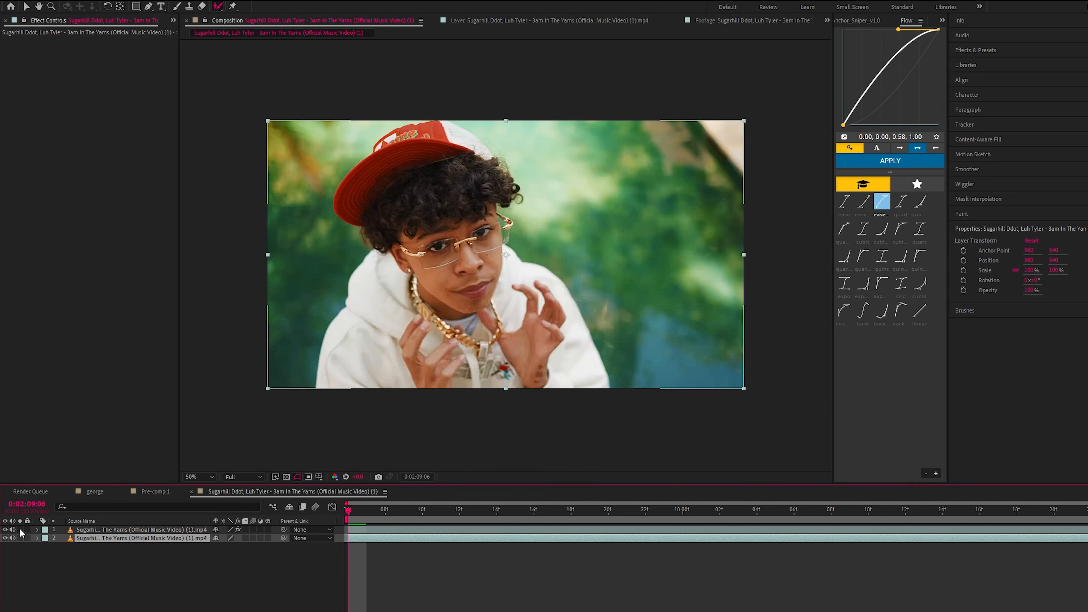
left_click(21, 530)
left_click(20, 530)
key("v")
right_click(375, 537)
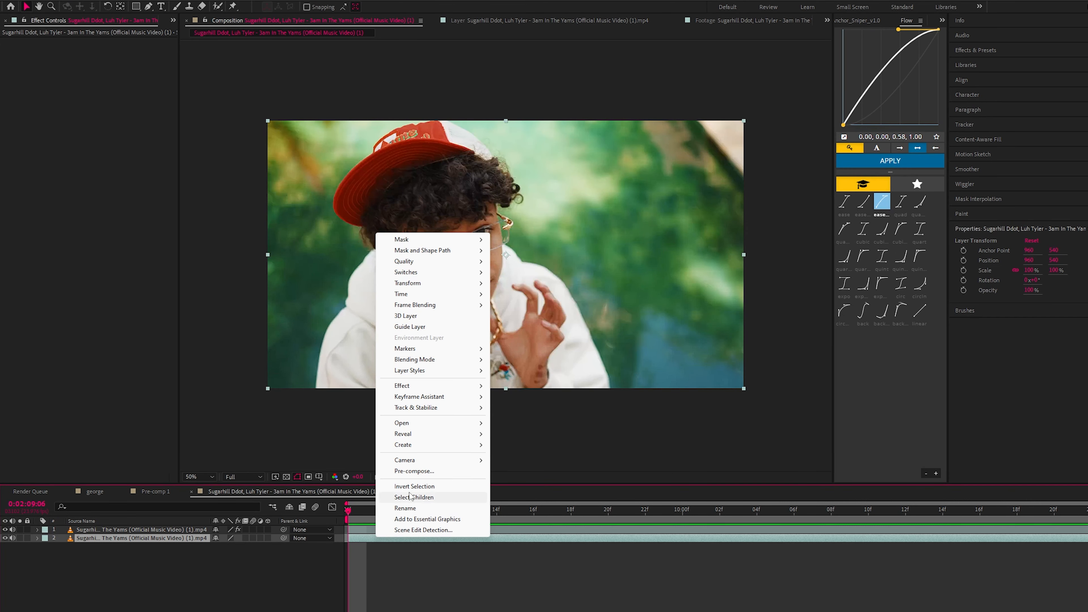
left_click(450, 467)
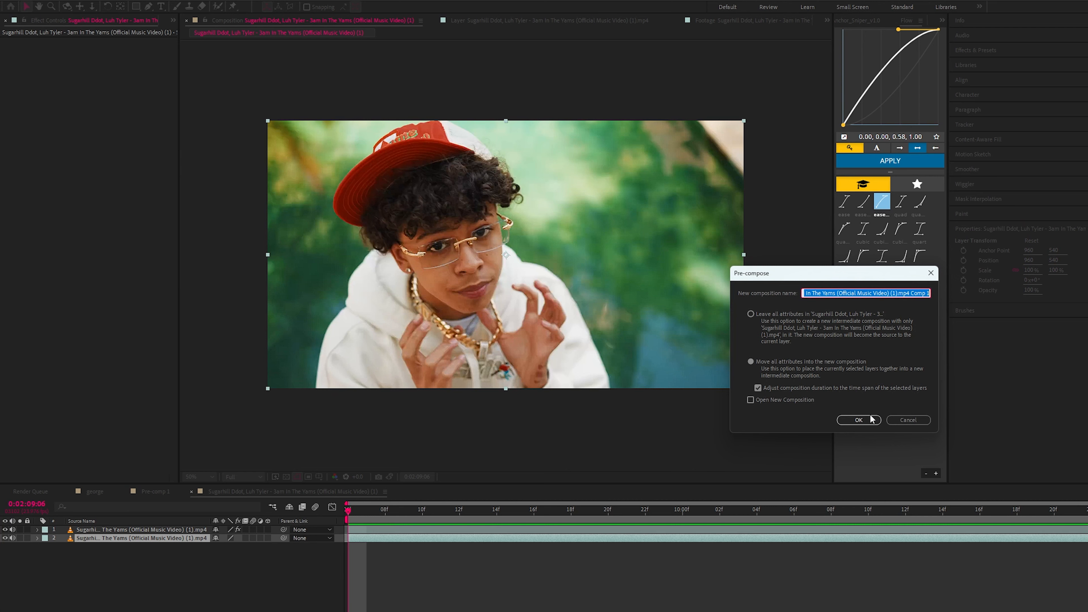
left_click(860, 419)
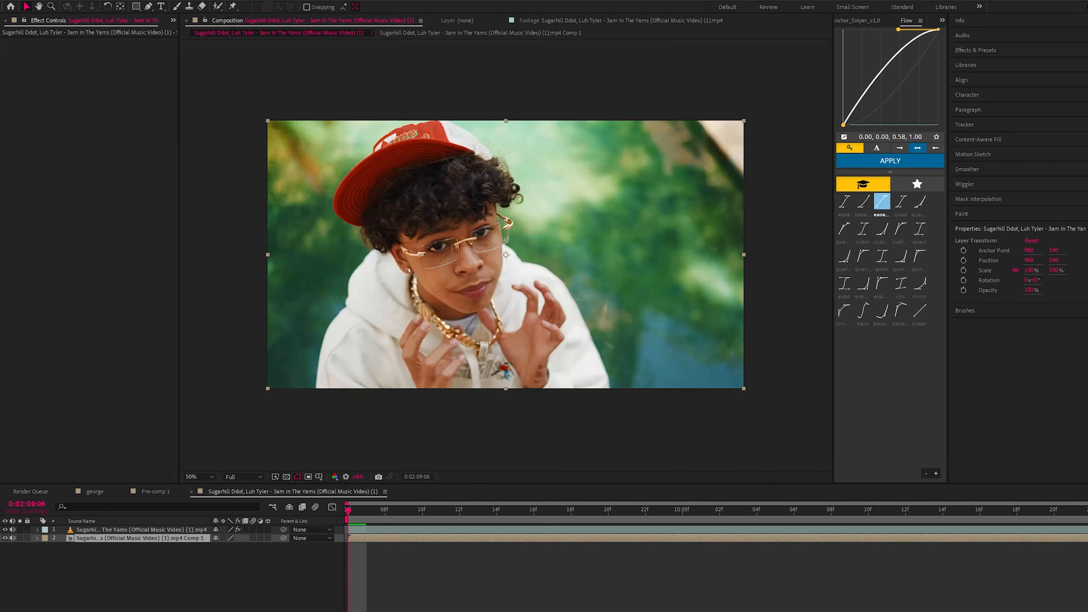
Apply Posterize Time to the pre-composed background layer with a frame rate of 6, and hide the cutout layer above it.
key("ctrl+space")
type("poste")
key("Down")
key("Return")
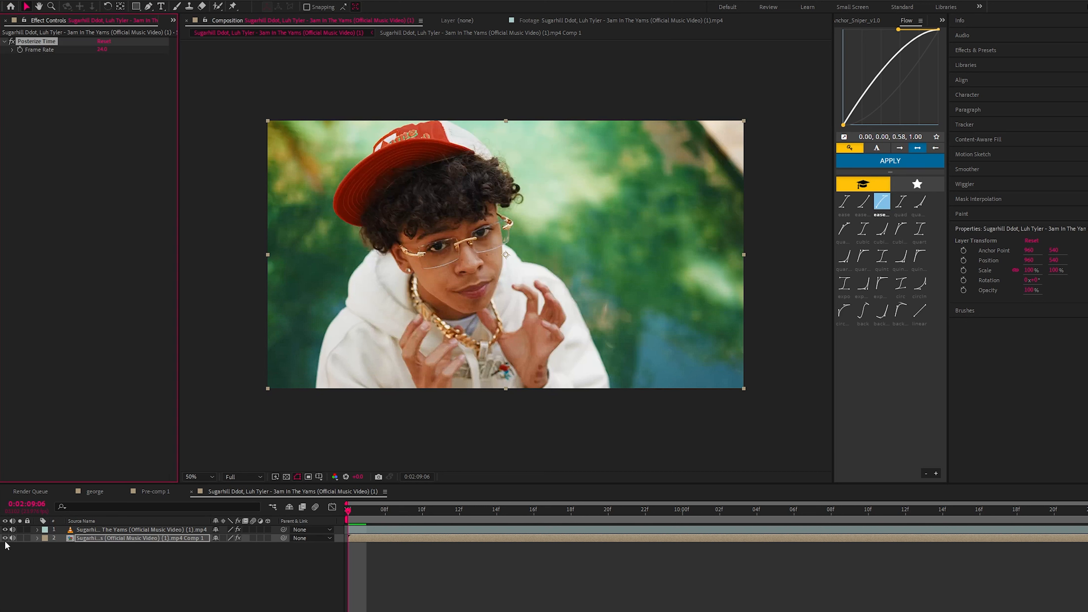
left_click(5, 531)
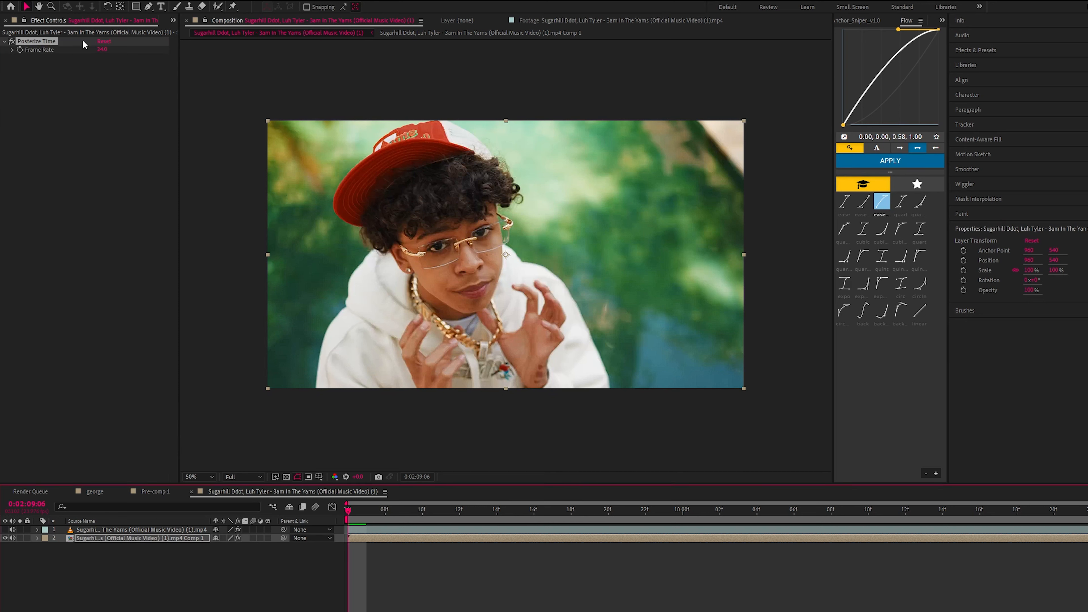
left_click(100, 49)
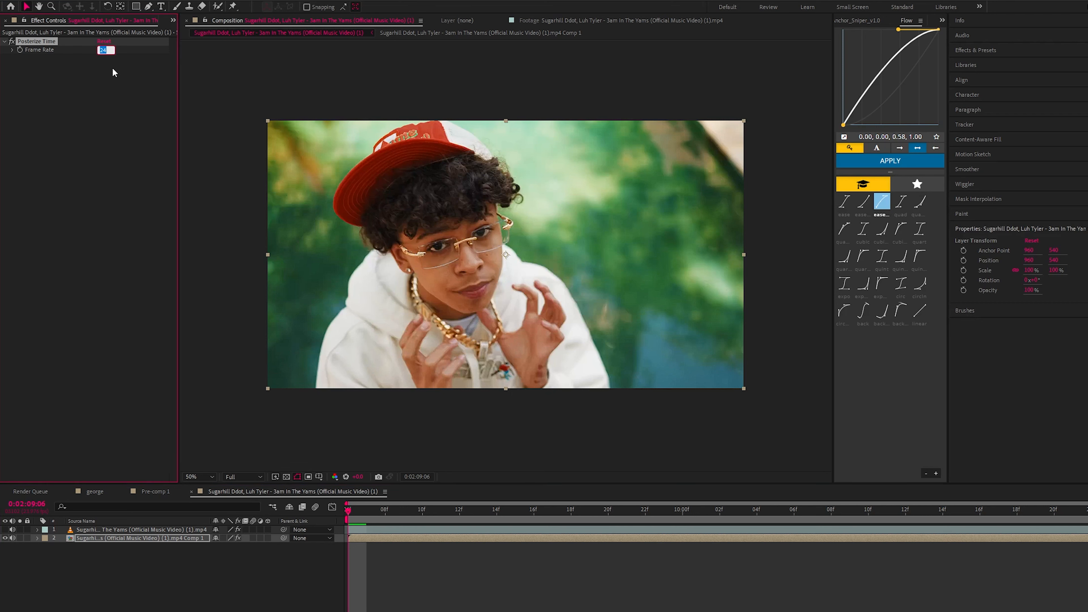
type("6")
key("Return")
Preview the posterized background and mute the audio of both clip layers.
key("space")
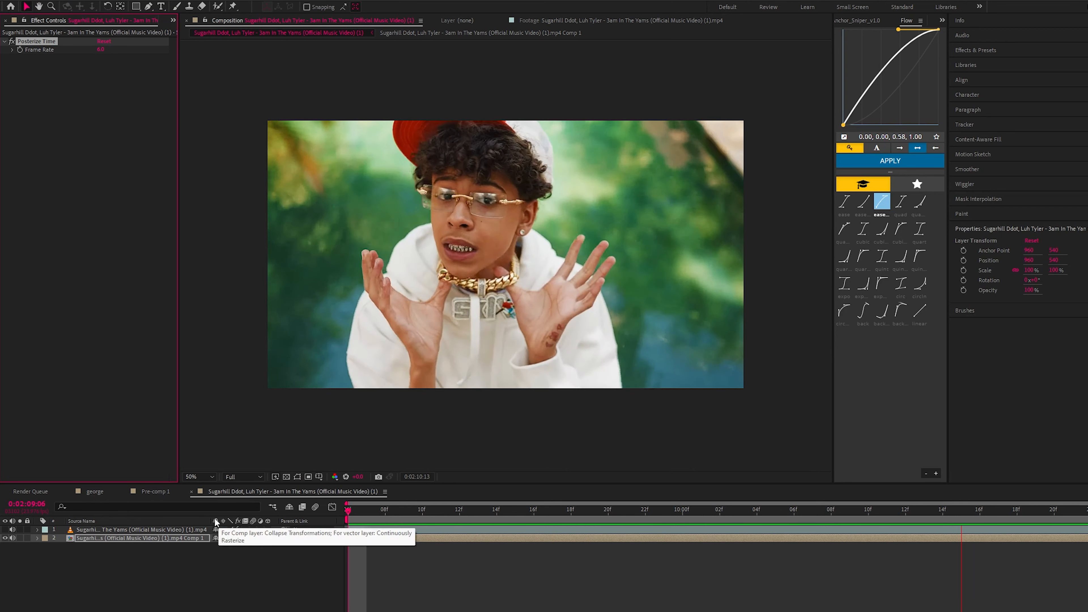
key("space")
left_click(14, 538)
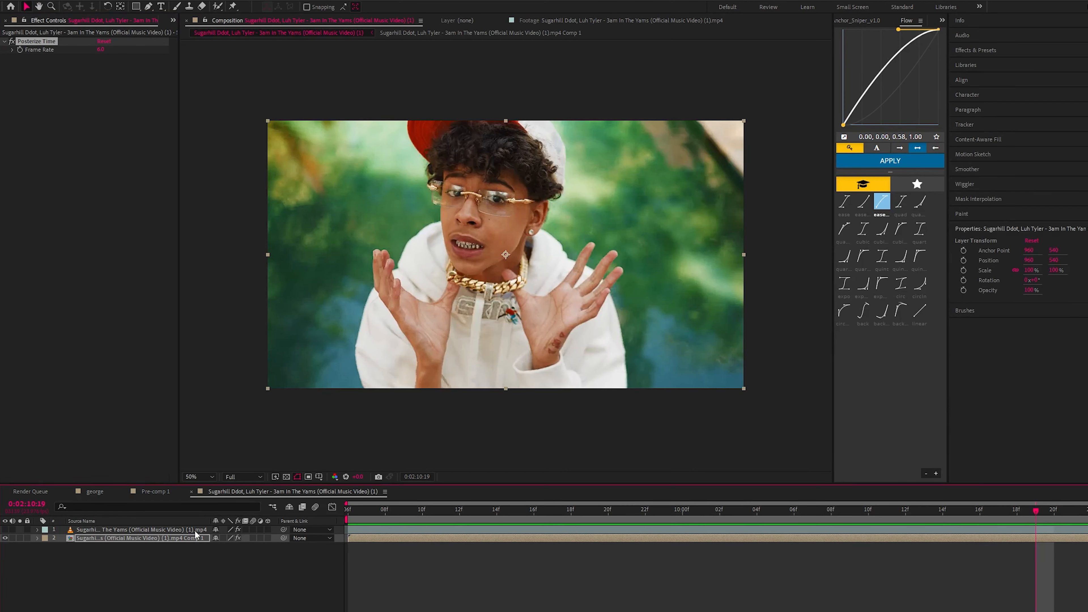
left_click(354, 521)
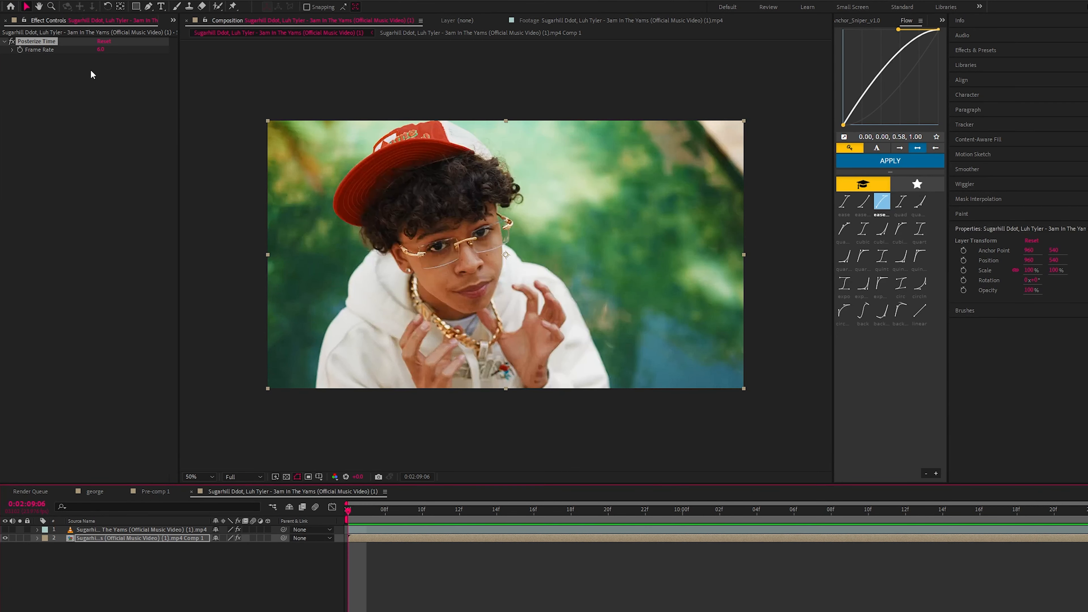
key("space")
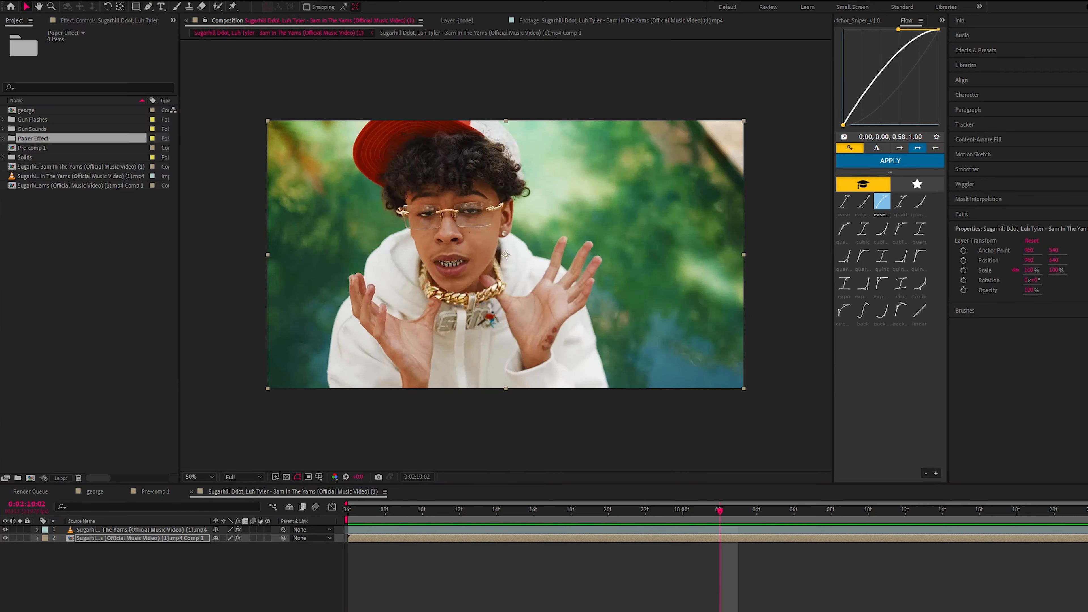
Import PAPER.mp4, place it as the top layer starting at 0:02:09:06, and preview it.
left_click_drag(527, 611, 186, 565)
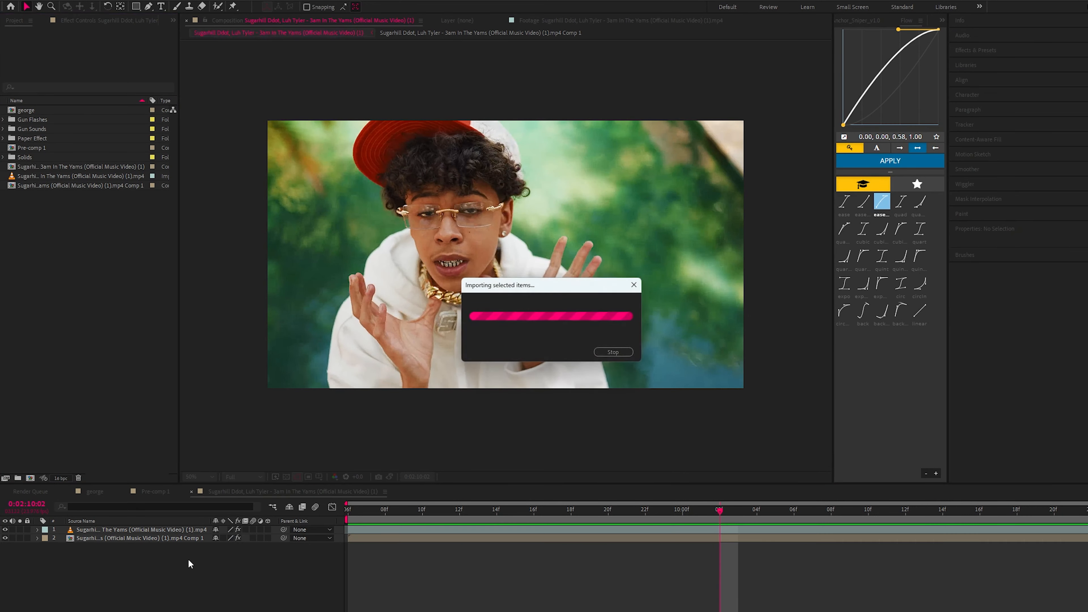
left_click_drag(379, 526, 552, 611)
key("space")
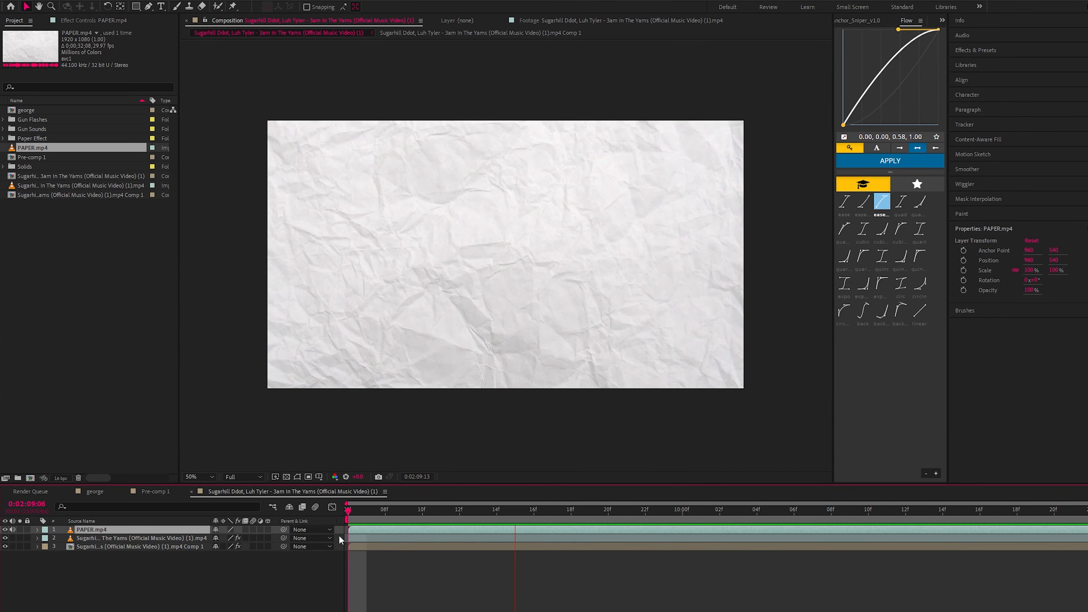
key("space")
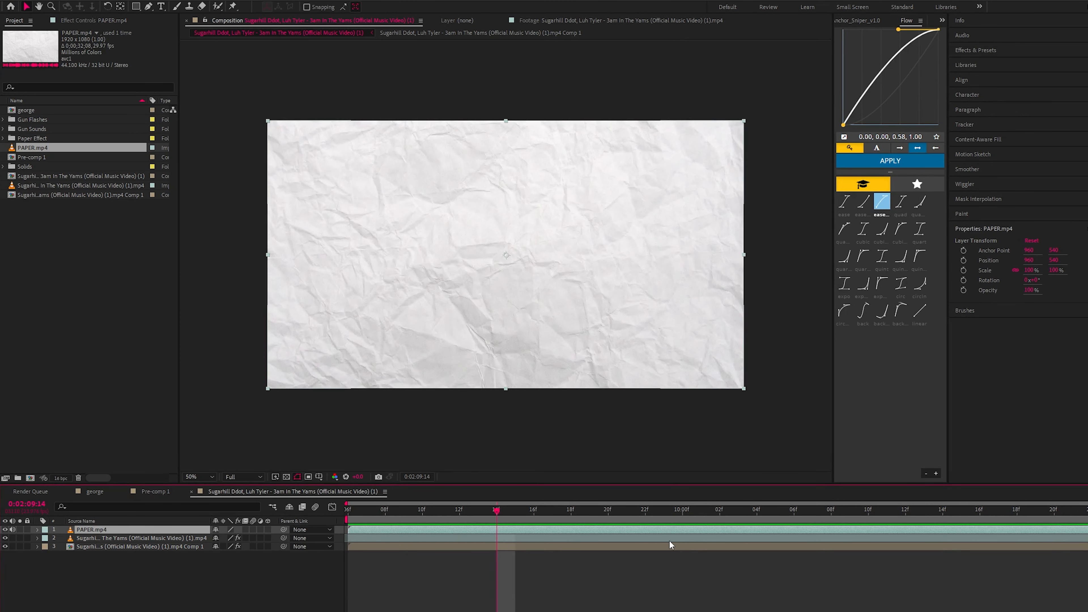
Time-stretch the PAPER.mp4 layer with a stretch factor of 35 and preview the faster paper motion.
right_click(619, 532)
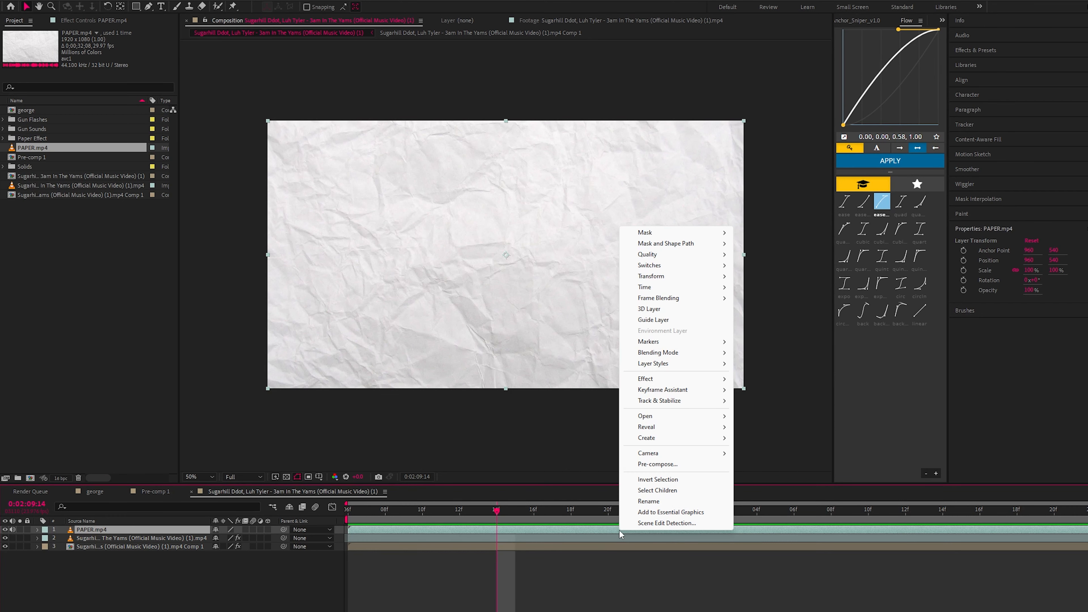
mouse_move(692, 287)
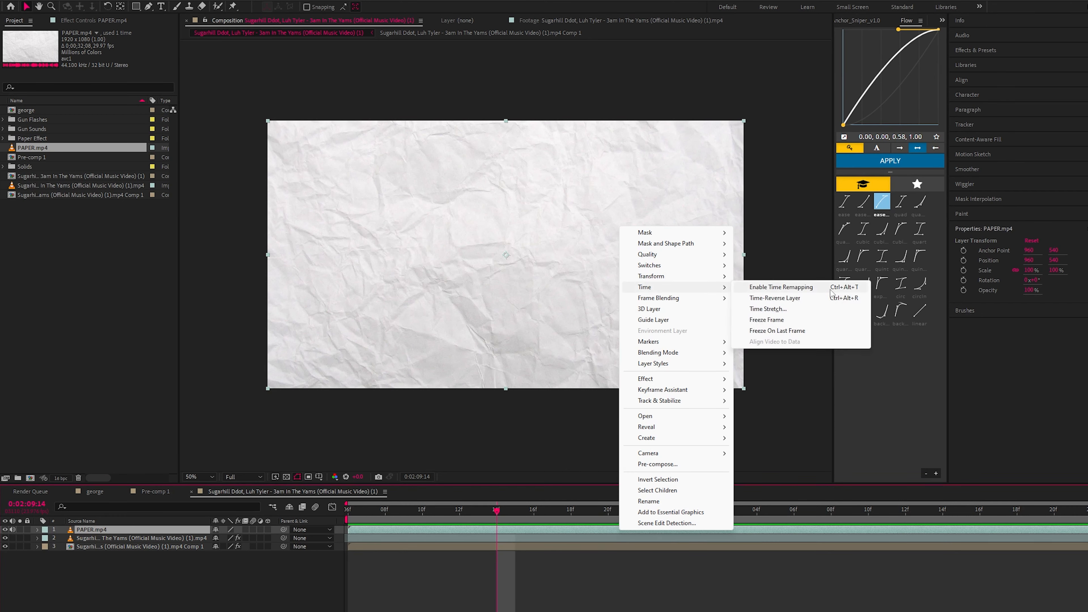
left_click(803, 308)
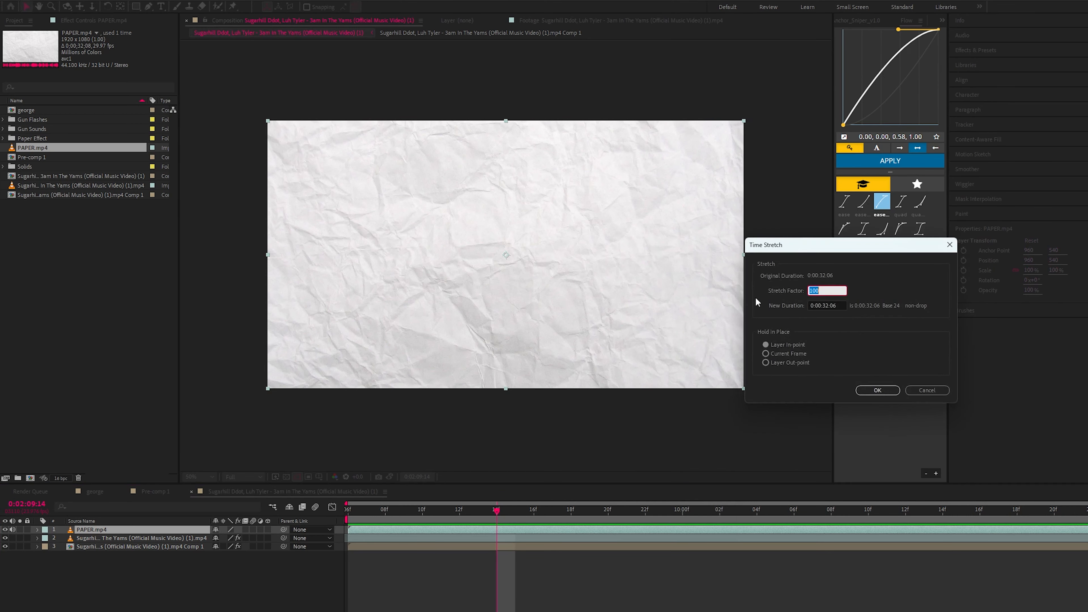
type("3")
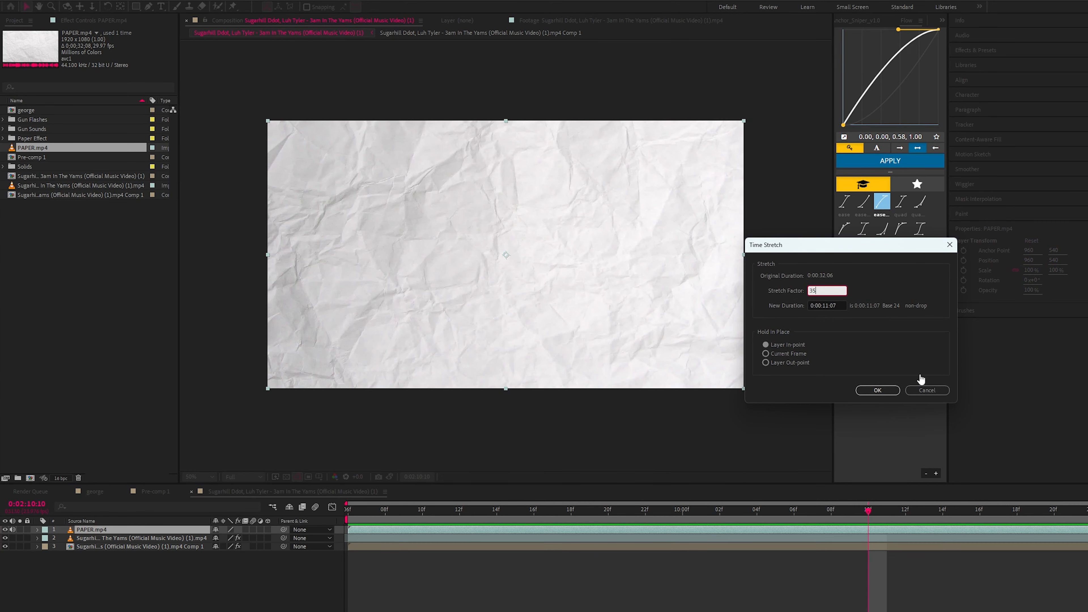
type("5")
key("Return")
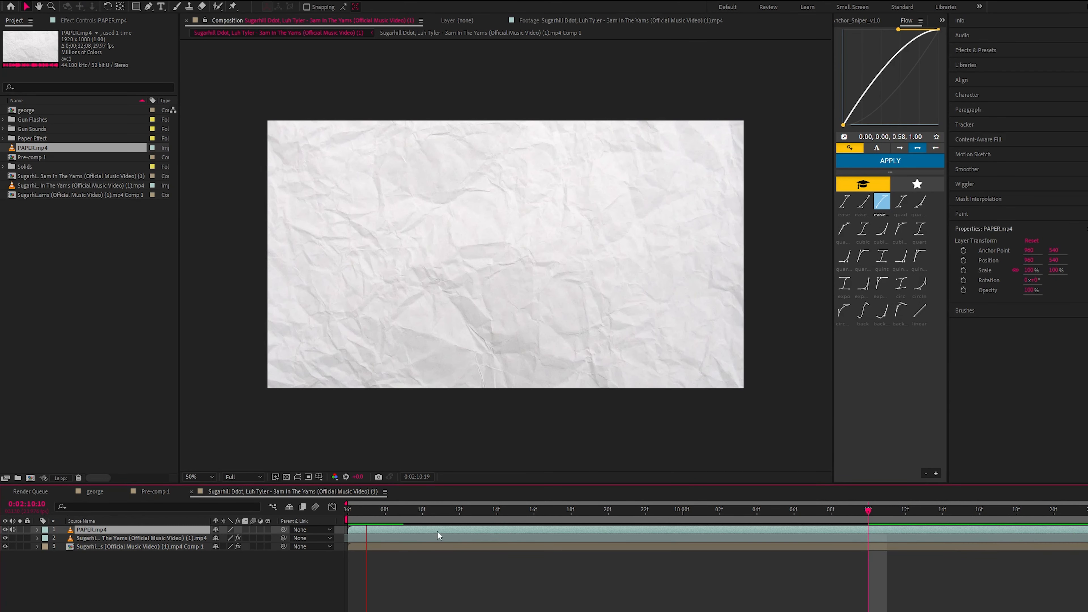
key("space")
Move PAPER.mp4 beneath the performer cutout and set its blending mode to Soft Light.
left_click_drag(136, 530, 119, 541)
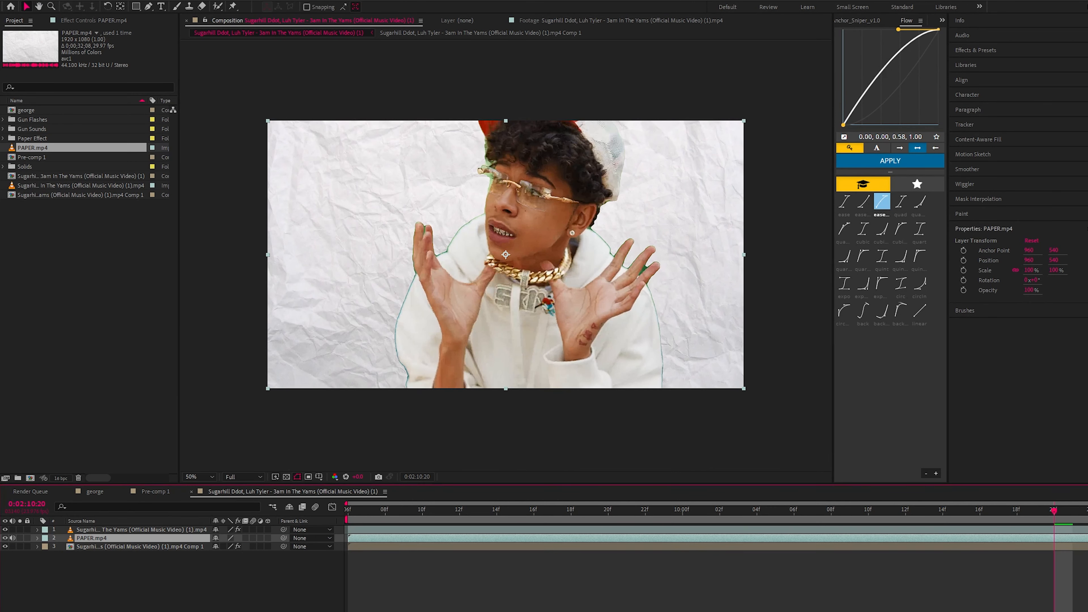
key("F4")
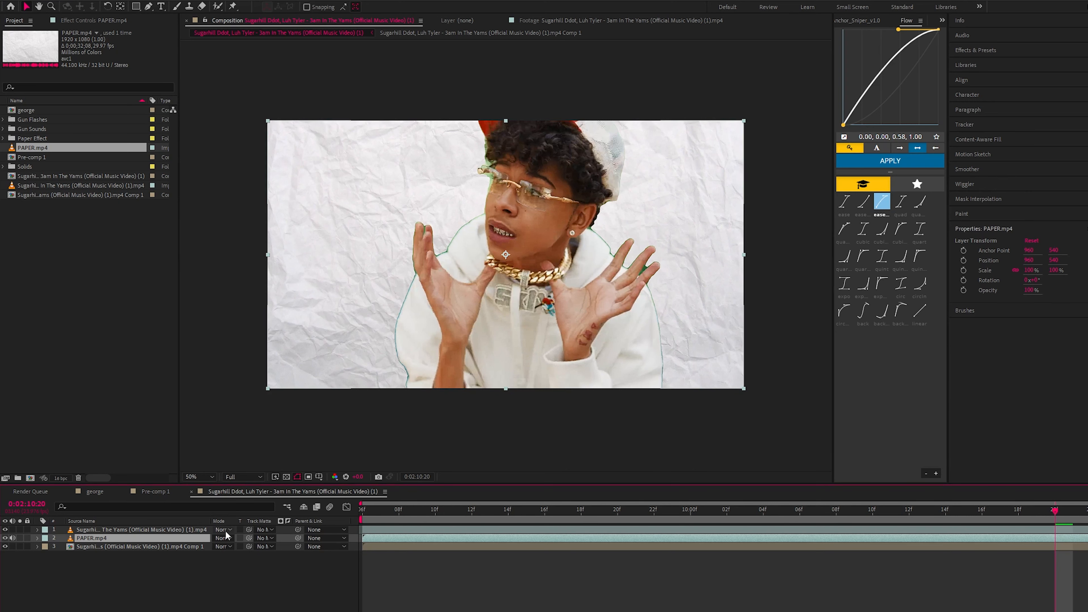
left_click(220, 538)
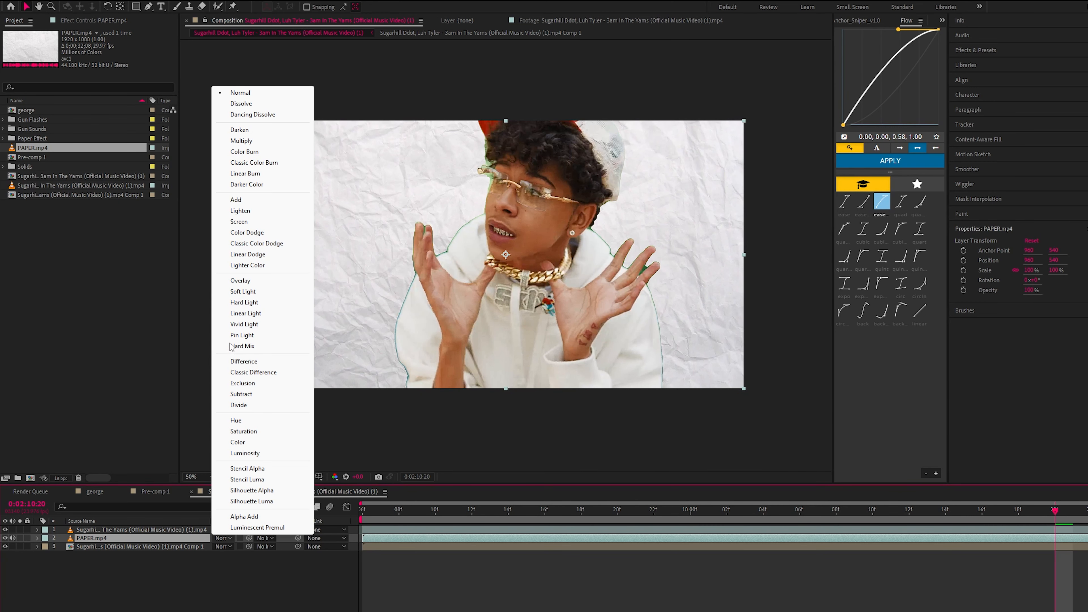
left_click(257, 292)
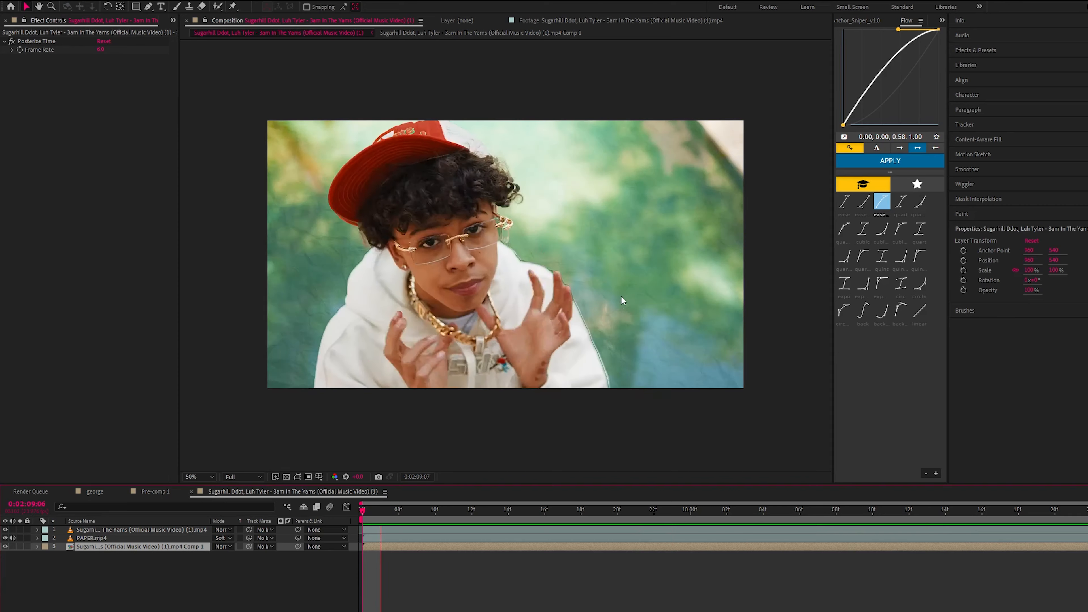
Preview the paper texture over the background, then make the cutout layer visible again and select it.
key("space")
key("space")
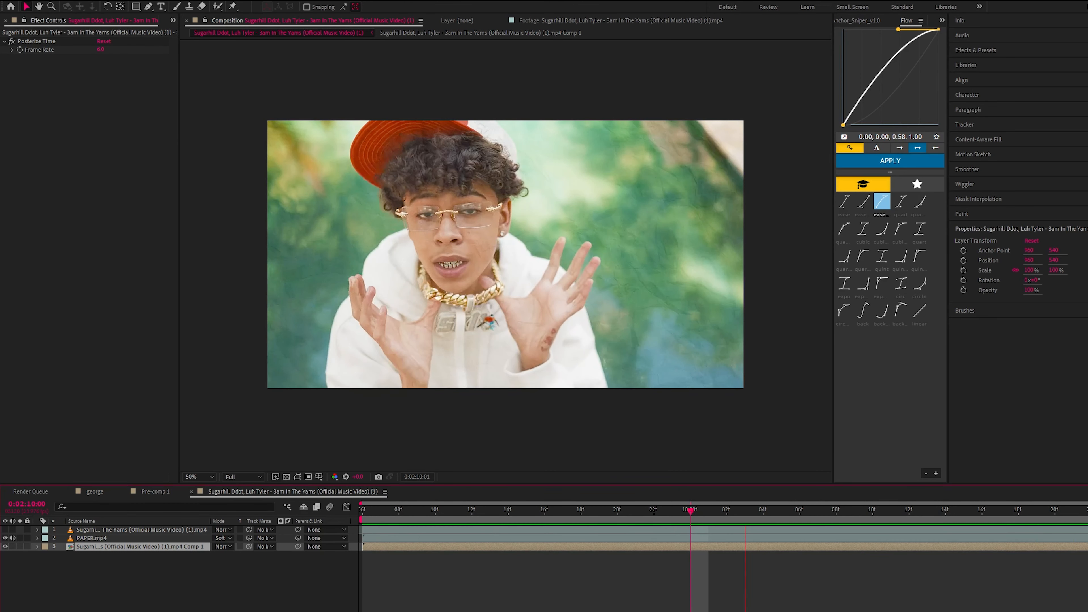
key("space")
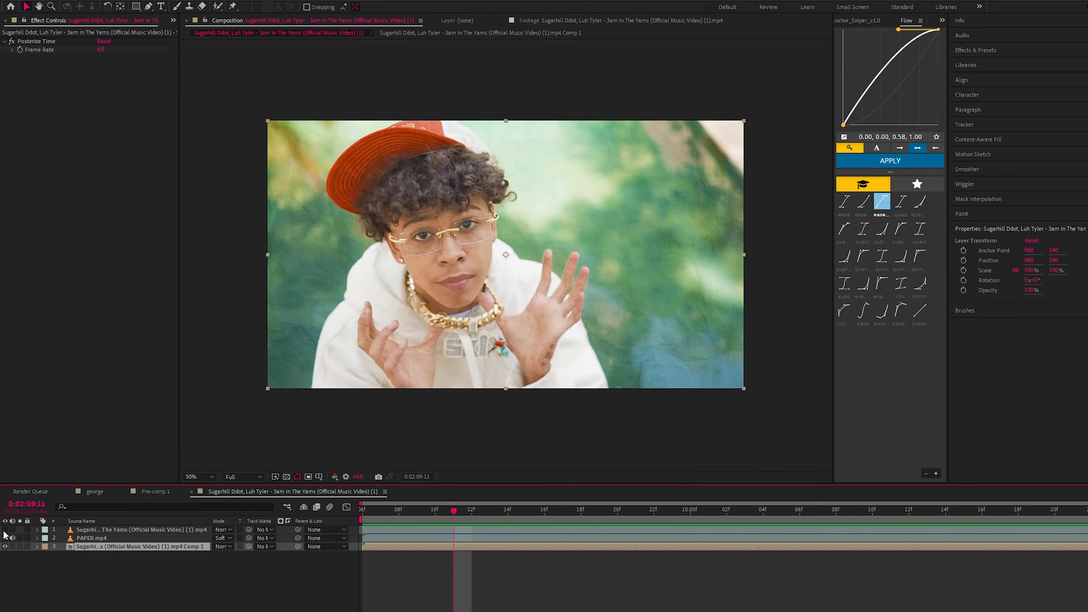
left_click(4, 530)
left_click(419, 270)
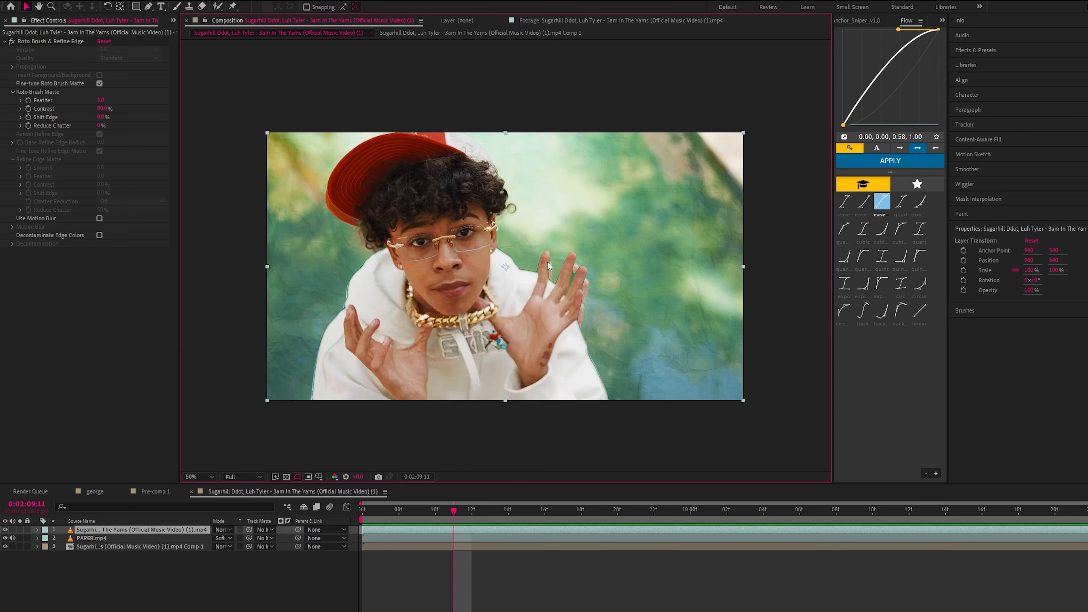
Try a Roto Brush matte Shift Edge of -100% with a larger Feather on the cutout, and undo both changes.
key("period")
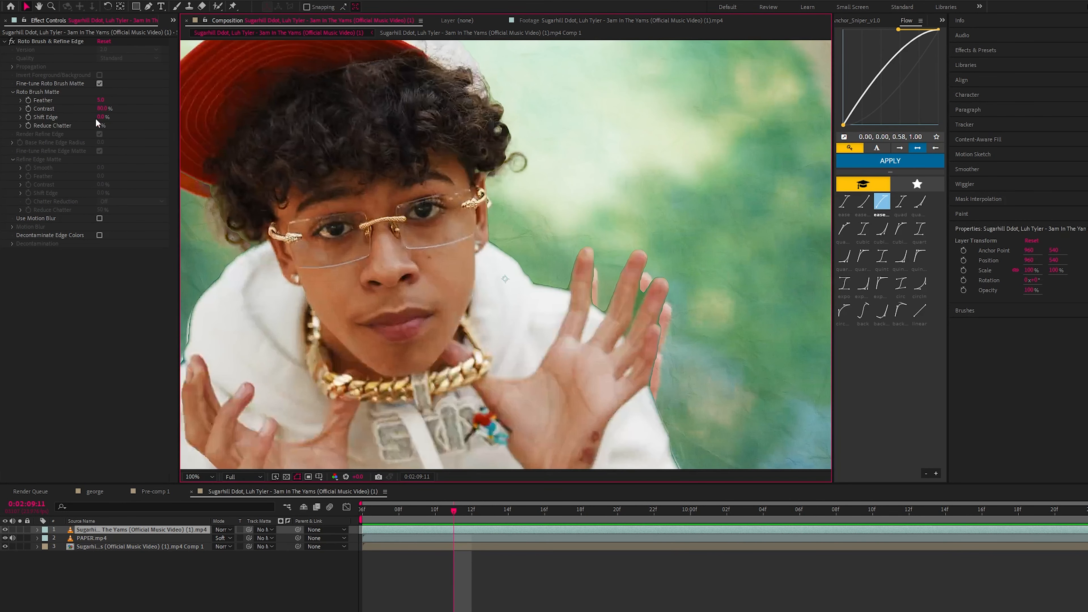
left_click_drag(100, 117, 53, 137)
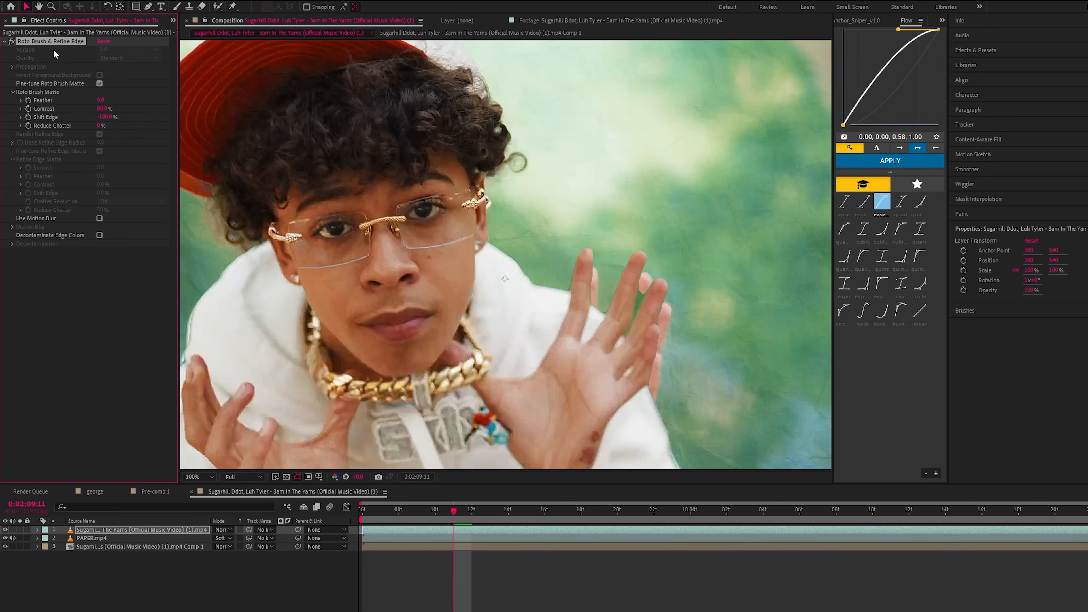
left_click_drag(102, 99, 134, 95)
key("comma")
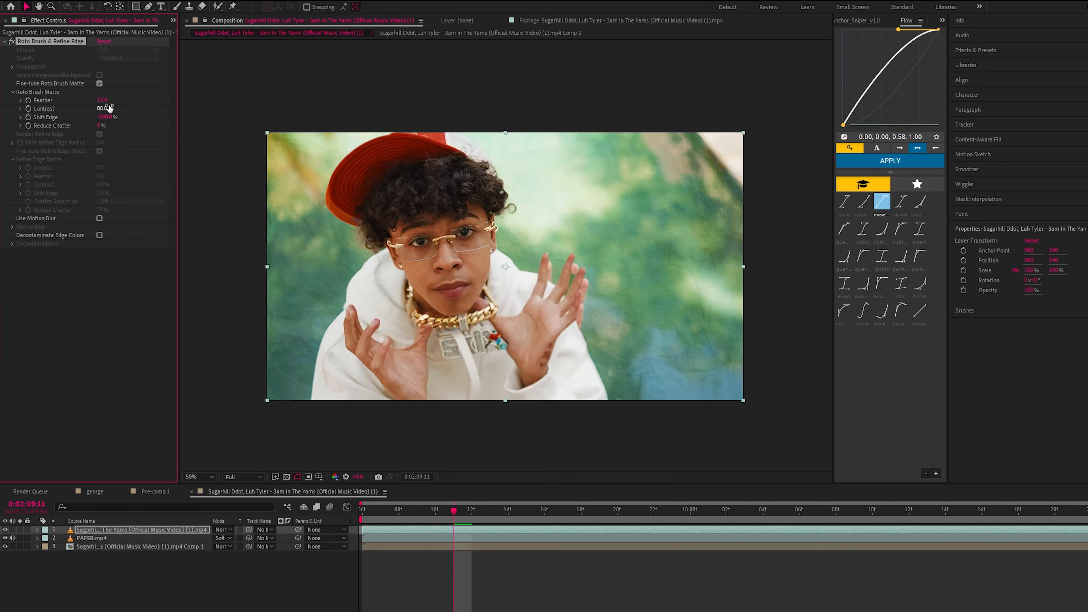
key("ctrl+z")
key("ctrl+z")
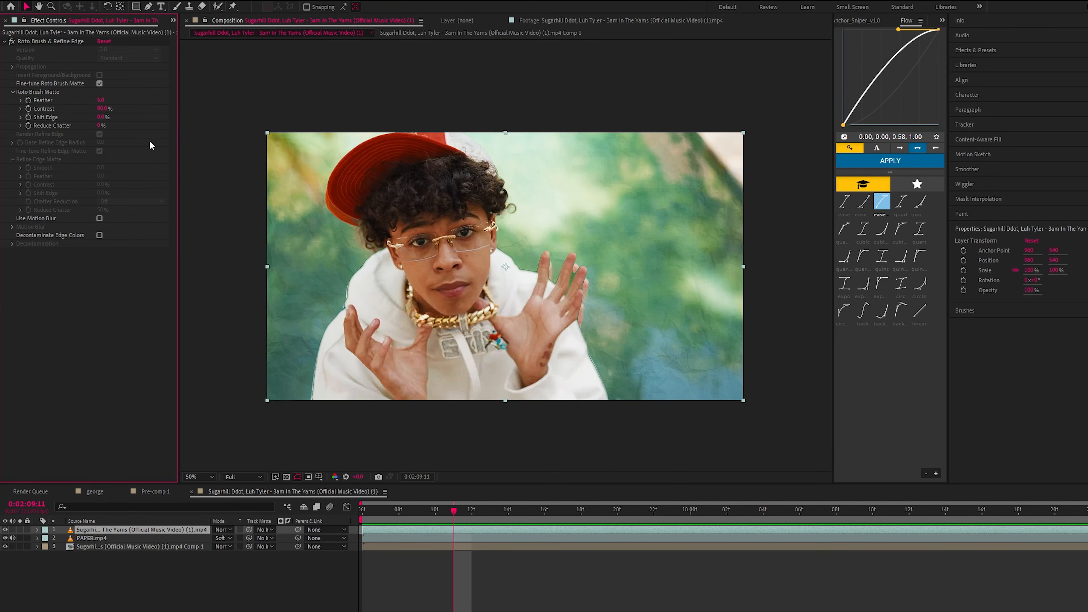
Apply the Refine Soft Matte effect to the cutout layer and inspect the edges around the hands.
key("period")
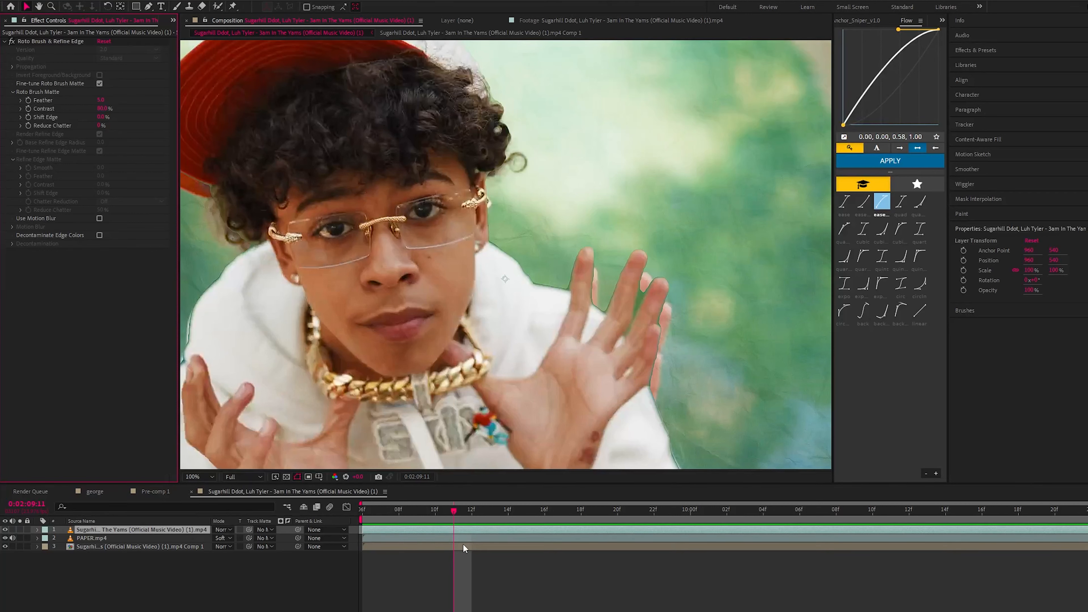
key("ctrl+space")
type("refi")
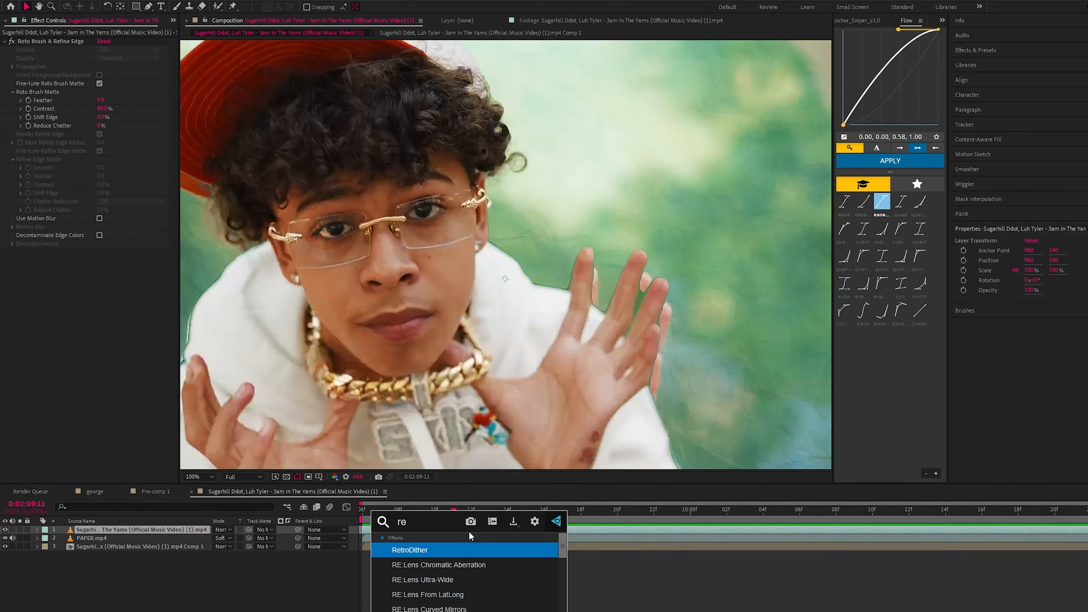
key("Down")
key("Return")
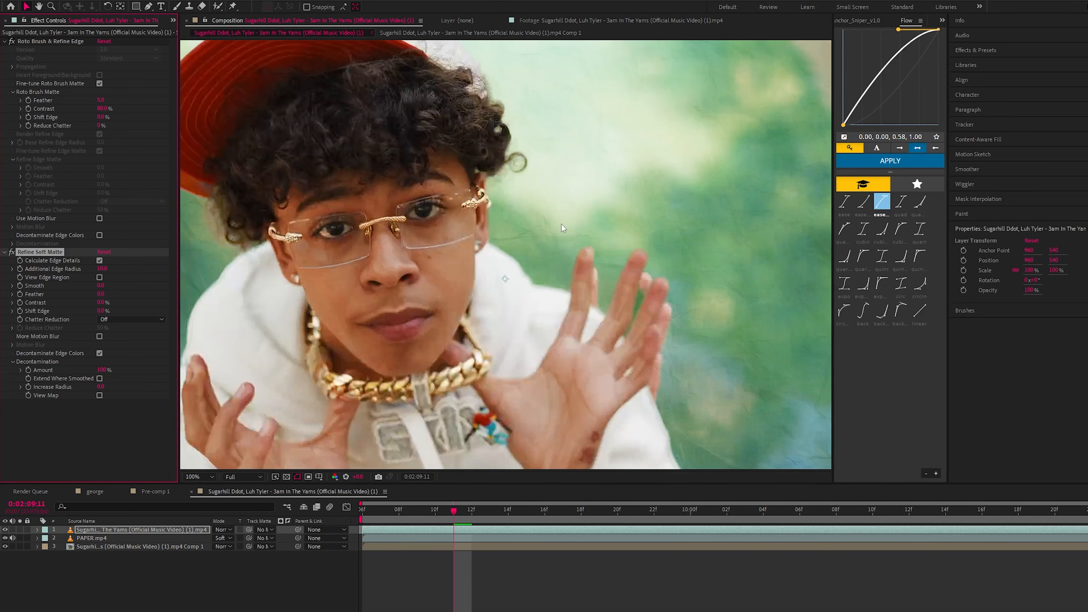
key("comma")
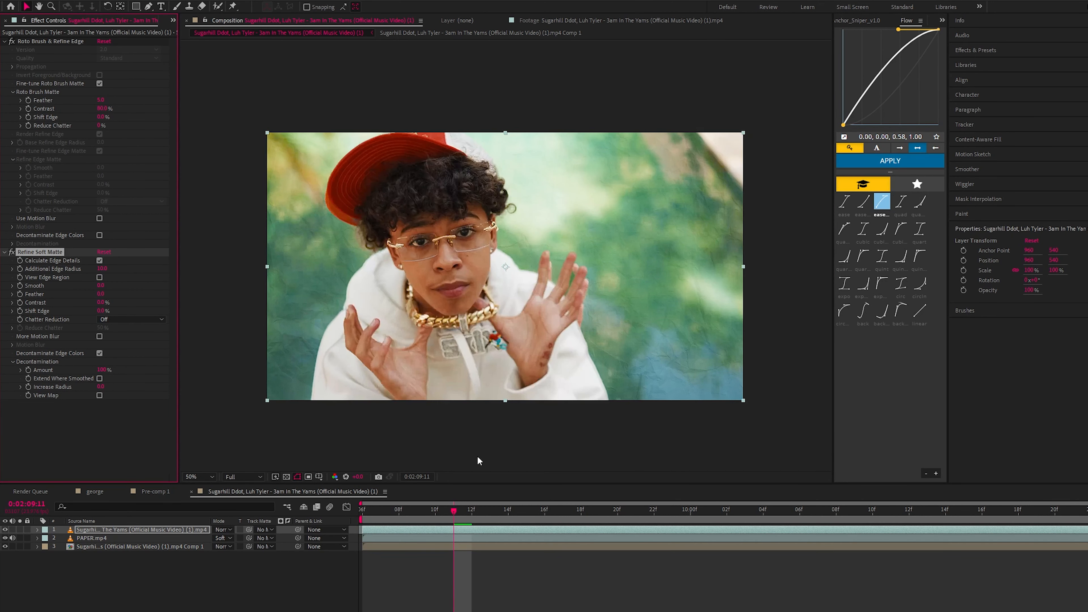
left_click_drag(358, 335, 396, 346)
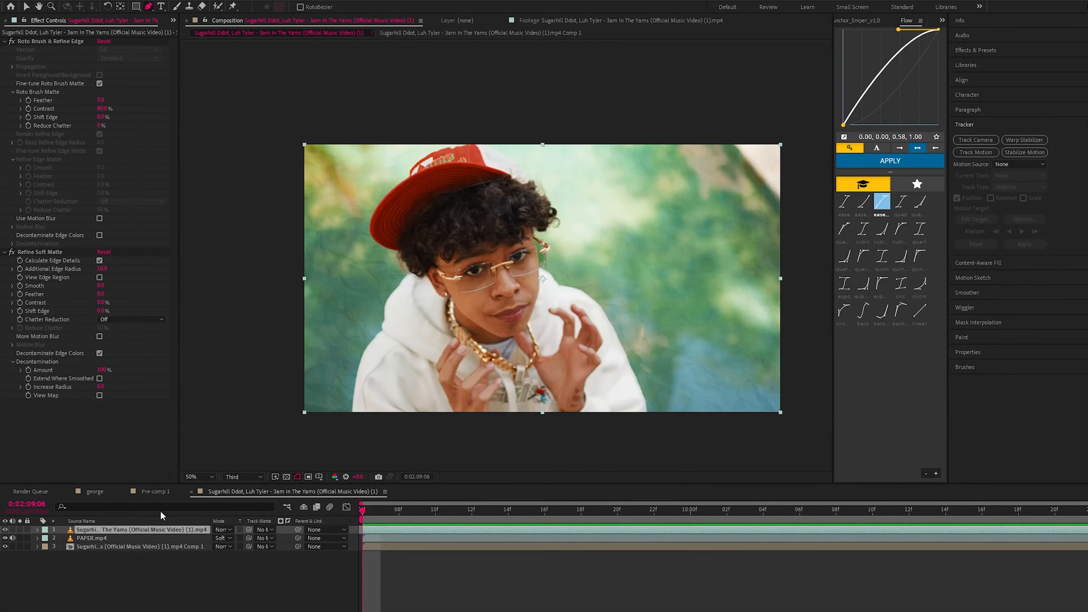
Duplicate the performer cutout layer, solo the copy, and open it in the layer view with the Roto Brush tool.
left_click_drag(386, 508, 651, 598)
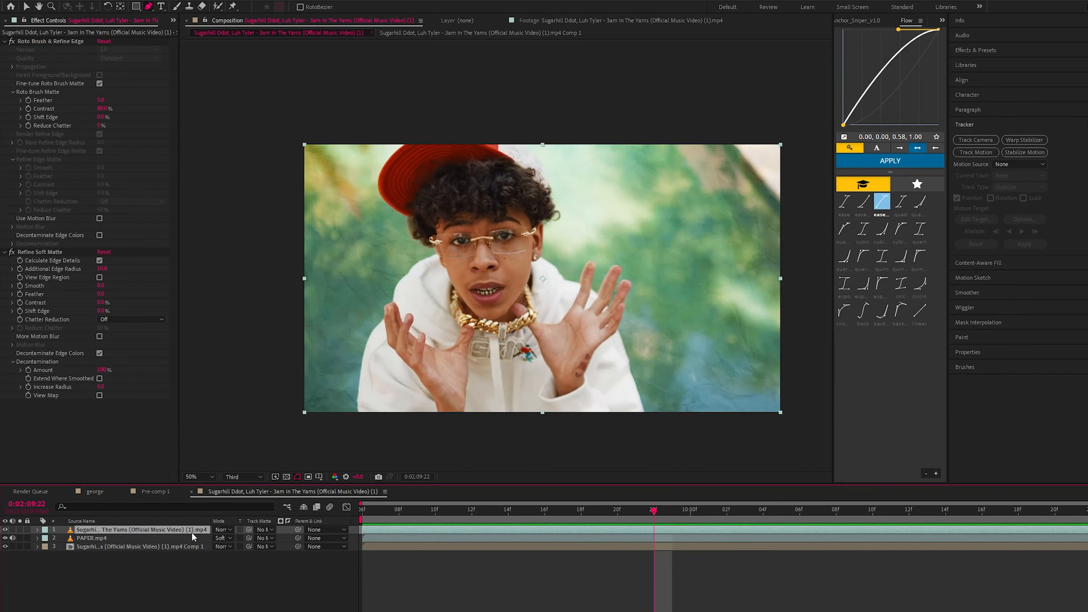
key("ctrl+d")
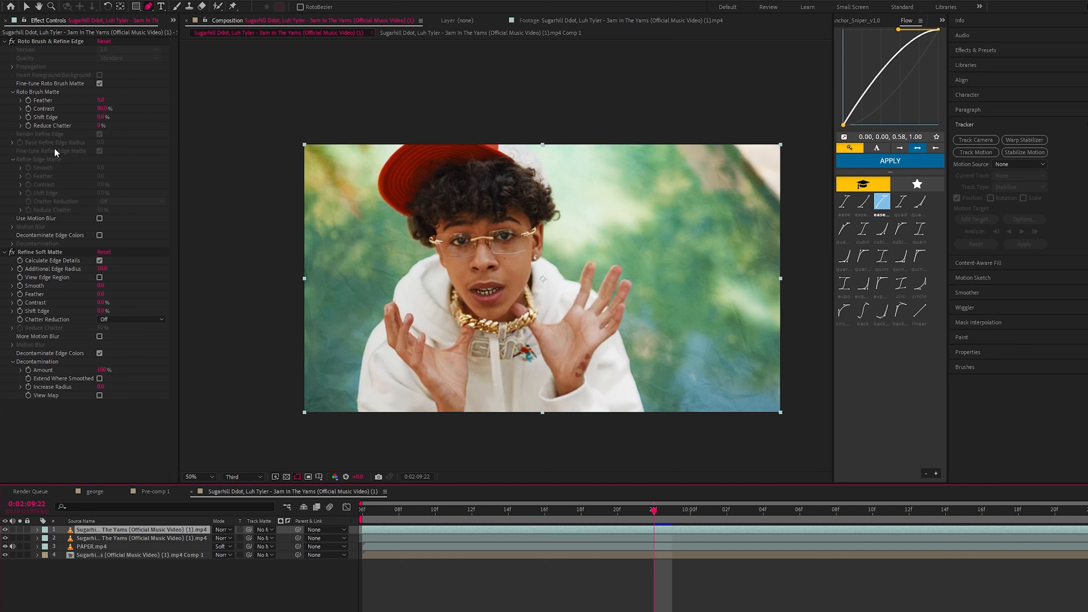
left_click(20, 529)
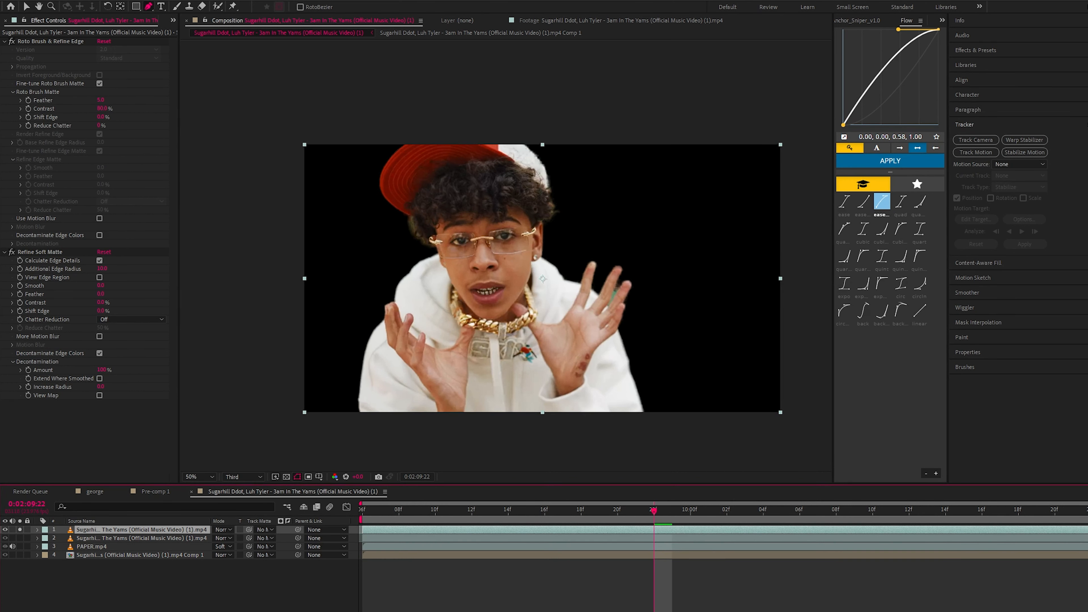
left_click(218, 6)
double_click(503, 199)
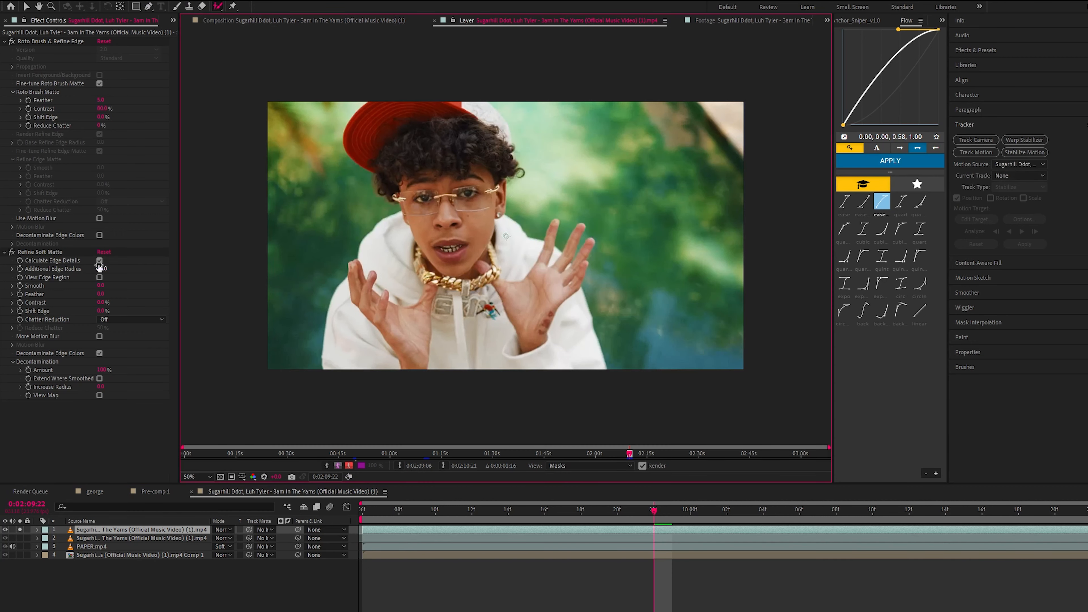
Switch the layer view to Roto Brush & Refine Edge, then invert the copy's foreground/background and freeze its propagation.
left_click(594, 467)
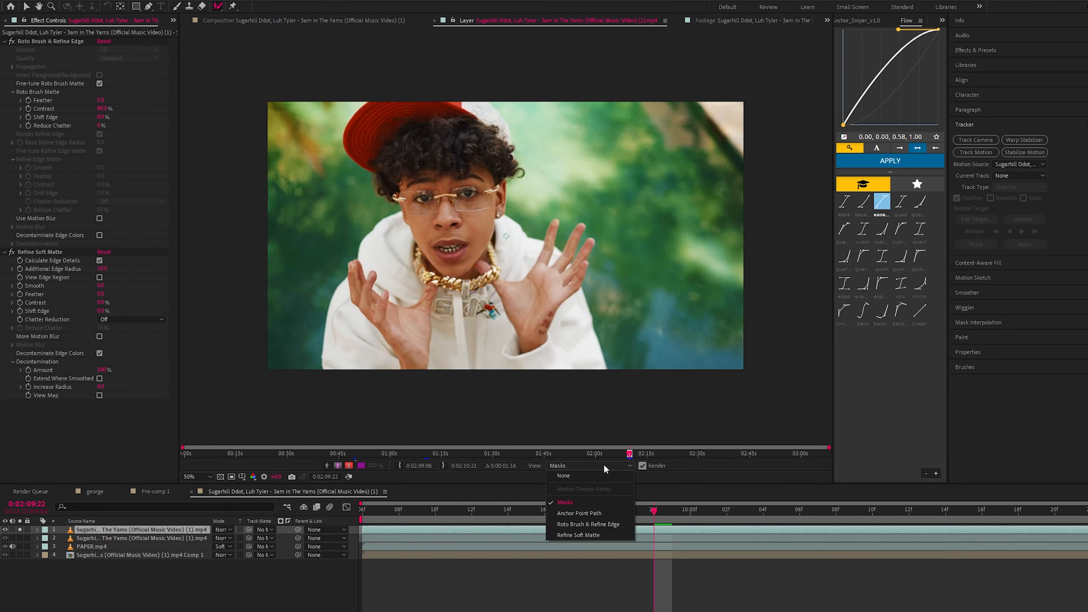
left_click(594, 524)
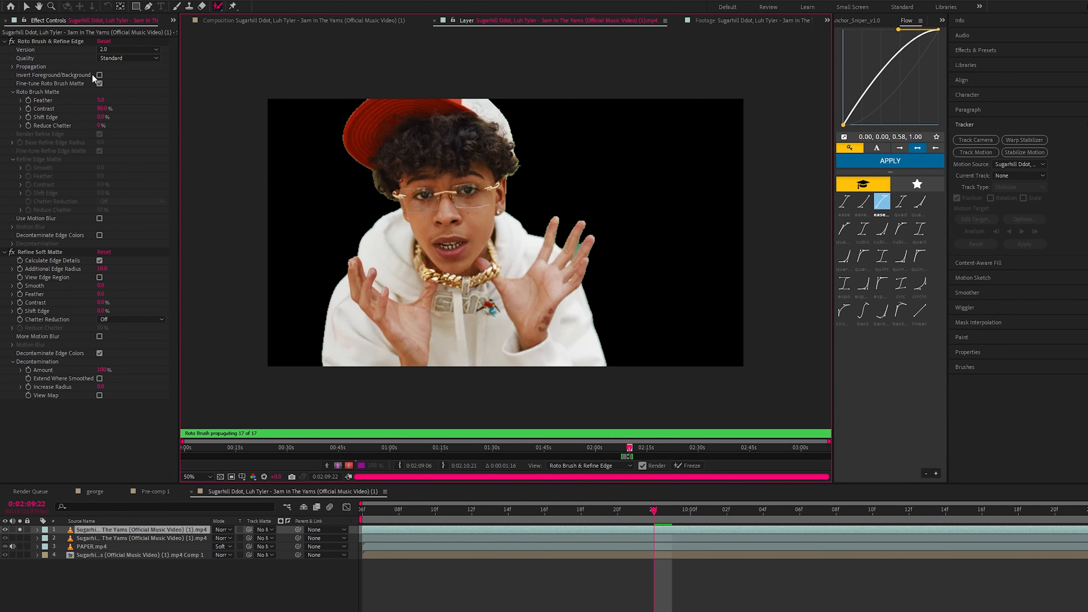
left_click(99, 75)
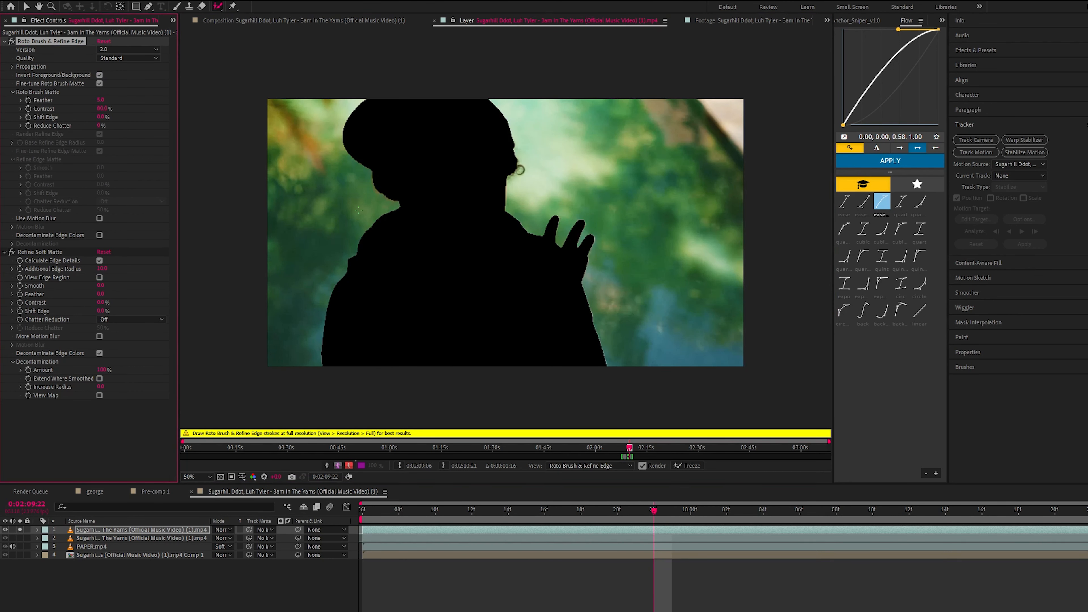
left_click(691, 466)
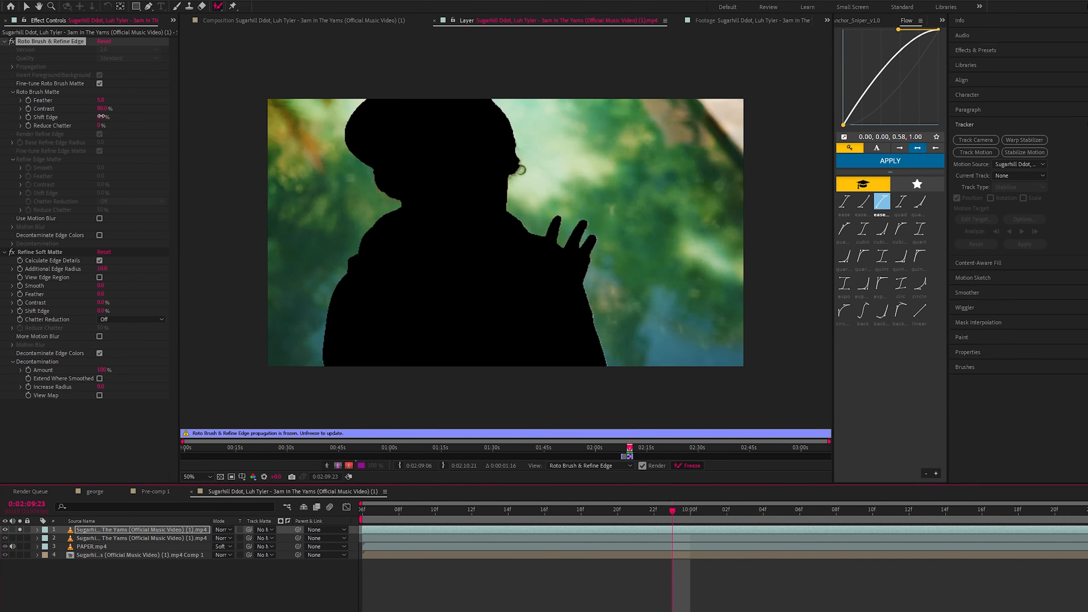
Set the inverted matte's Shift Edge to -100% with a much larger Feather, and generate a Content-Aware Fill layer using the Object method.
left_click_drag(102, 117, 1, 160)
left_click_drag(106, 117, 874, 257)
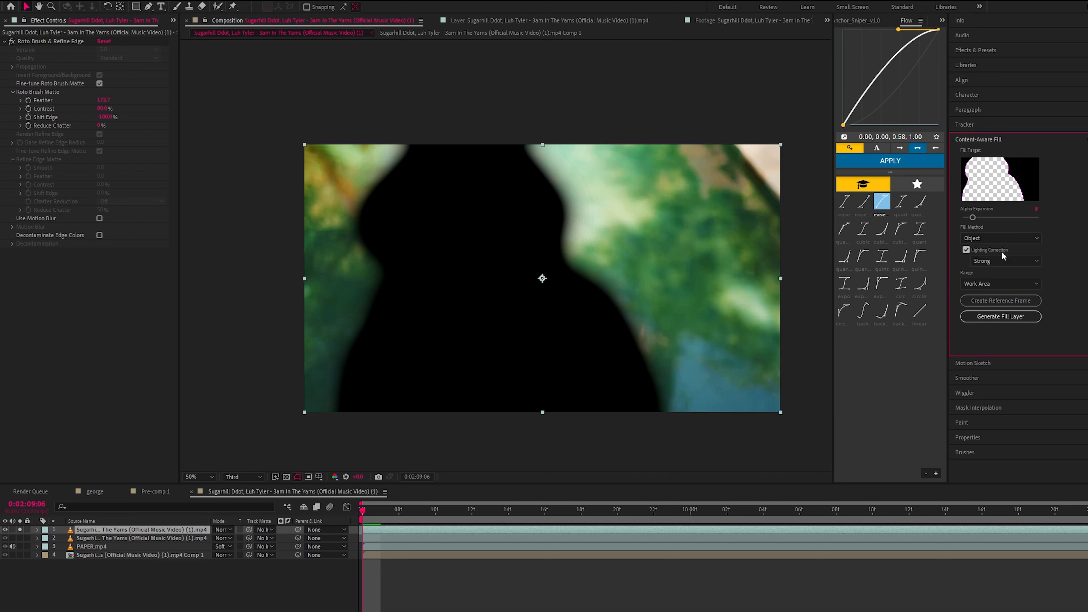
left_click(1025, 318)
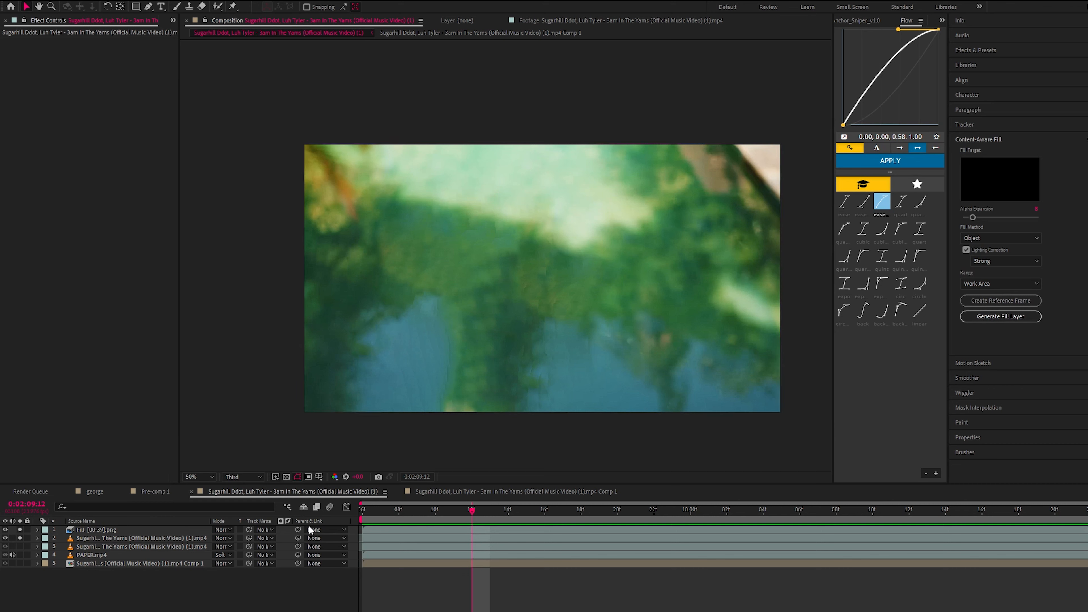
Scrub to the end of the shot and play it through to check the filled background.
left_click_drag(441, 513, 1073, 511)
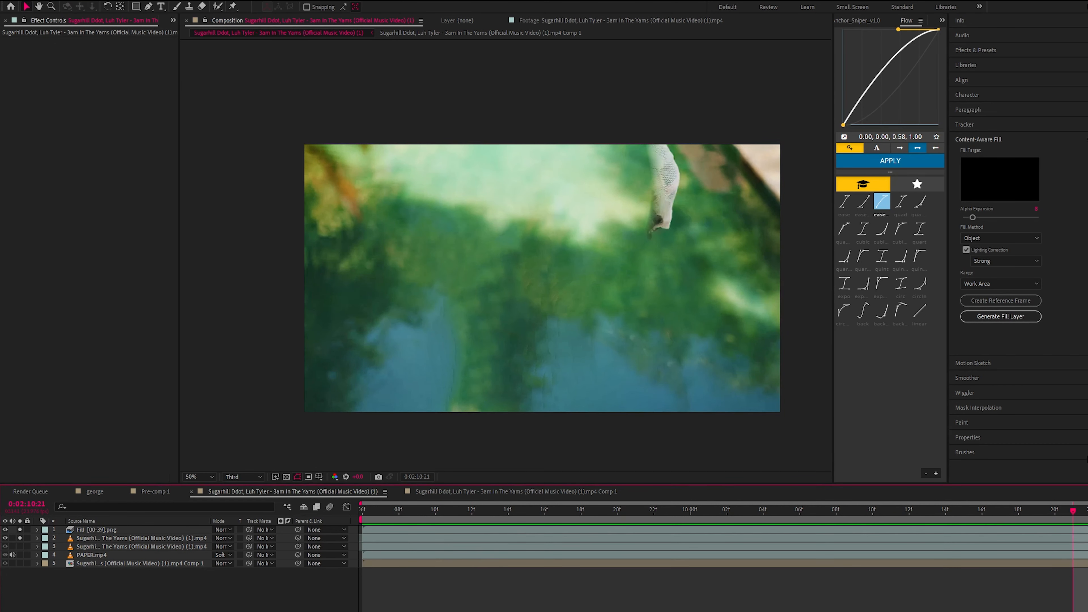
key("space")
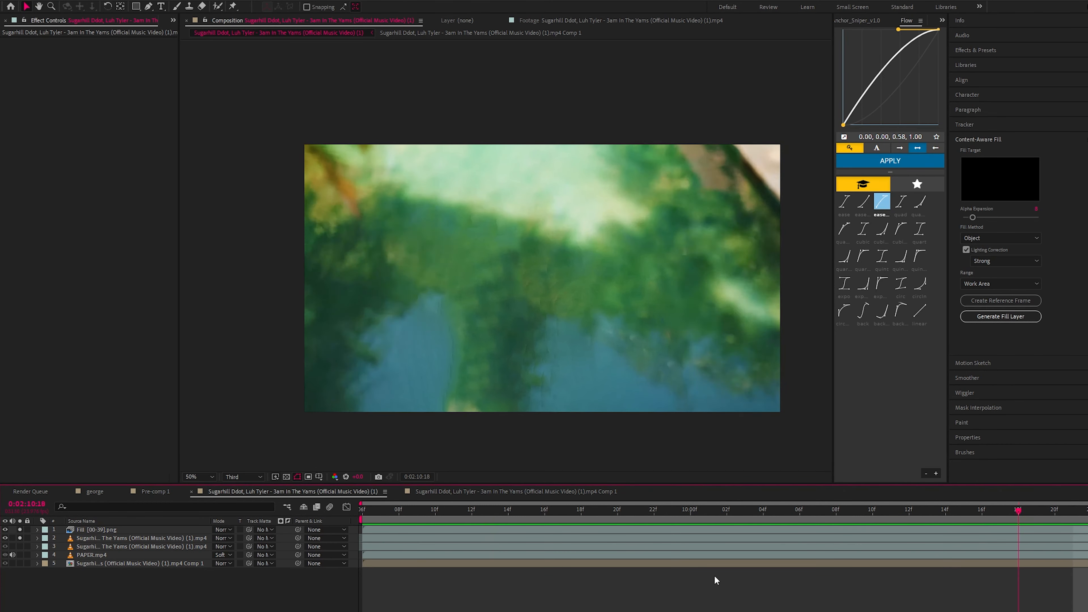
key("space")
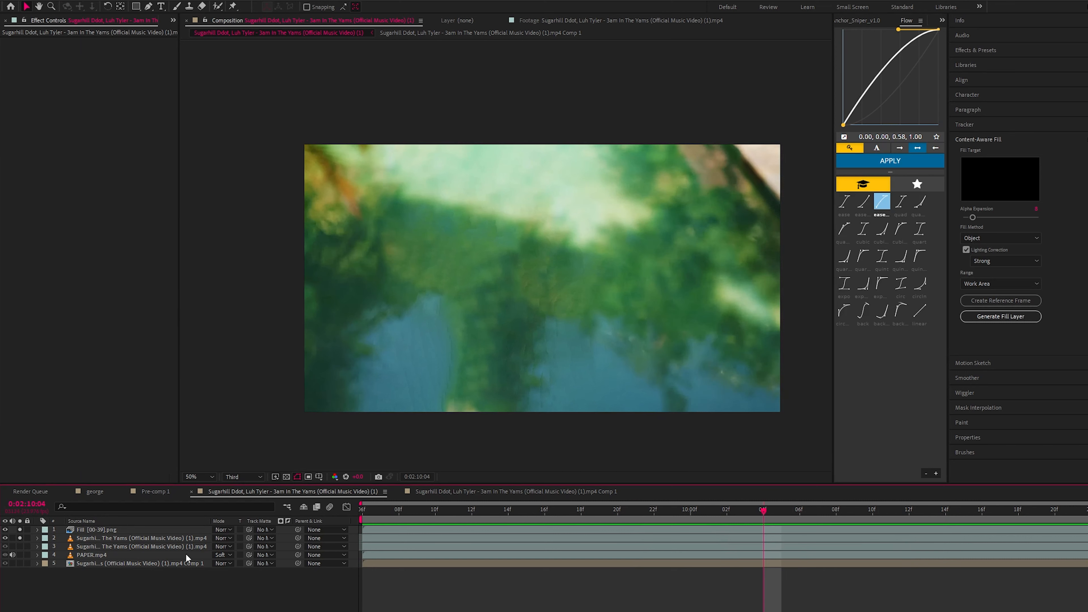
Hide the fill layer and the inverted copy, and inspect the performer over the original background at 100% zoom.
left_click(140, 531)
left_click(127, 538, "shift")
left_click(5, 539)
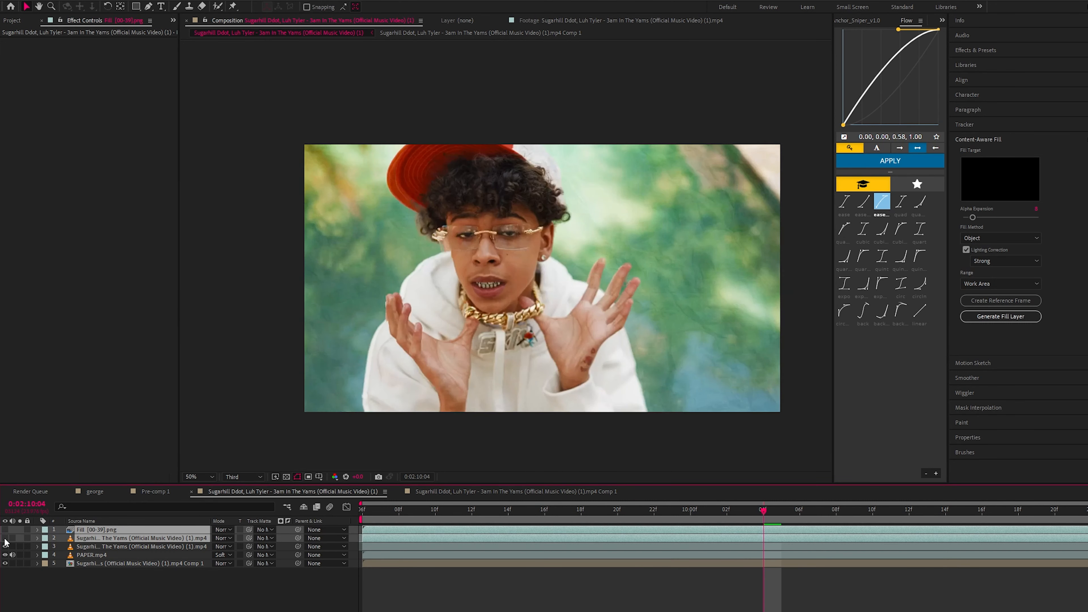
left_click_drag(380, 514, 967, 512)
key("slash")
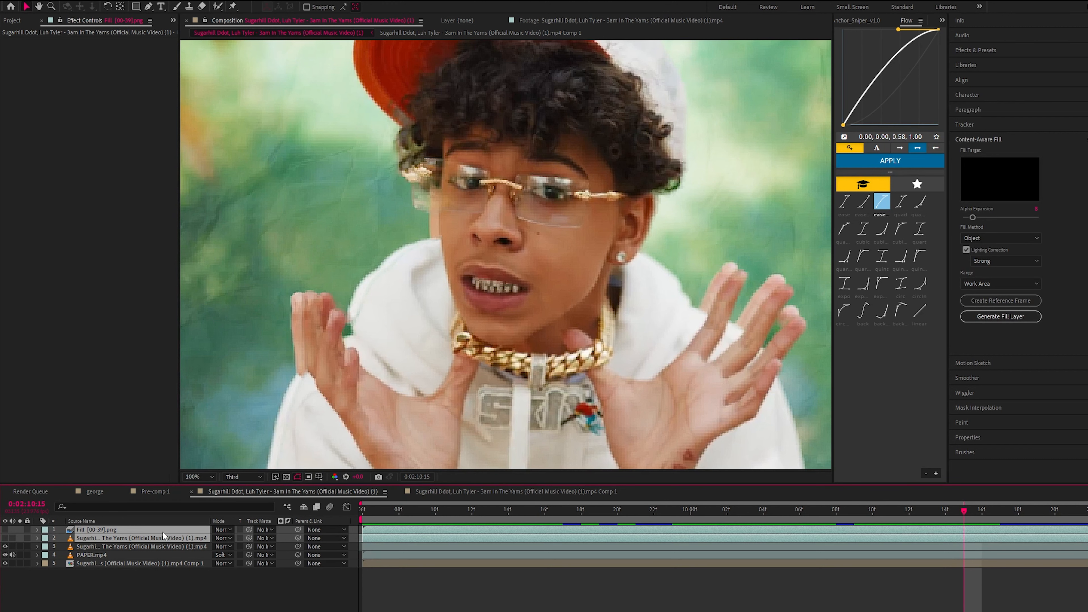
Show the fill layer and inverted copy again, and move both into the background precomp above its footage.
left_click(4, 530)
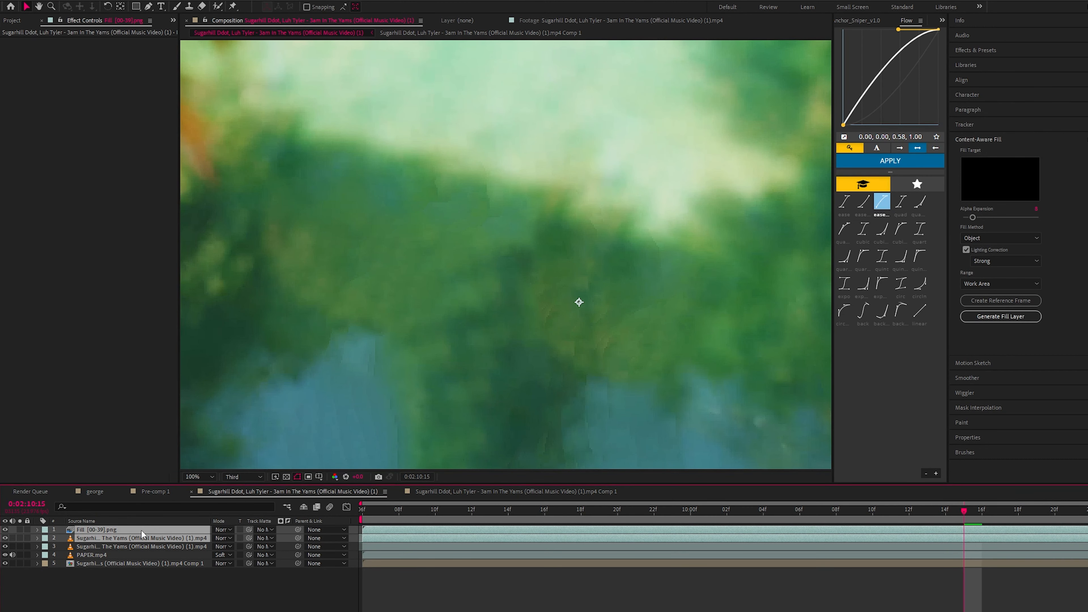
key("Delete")
left_click(108, 547)
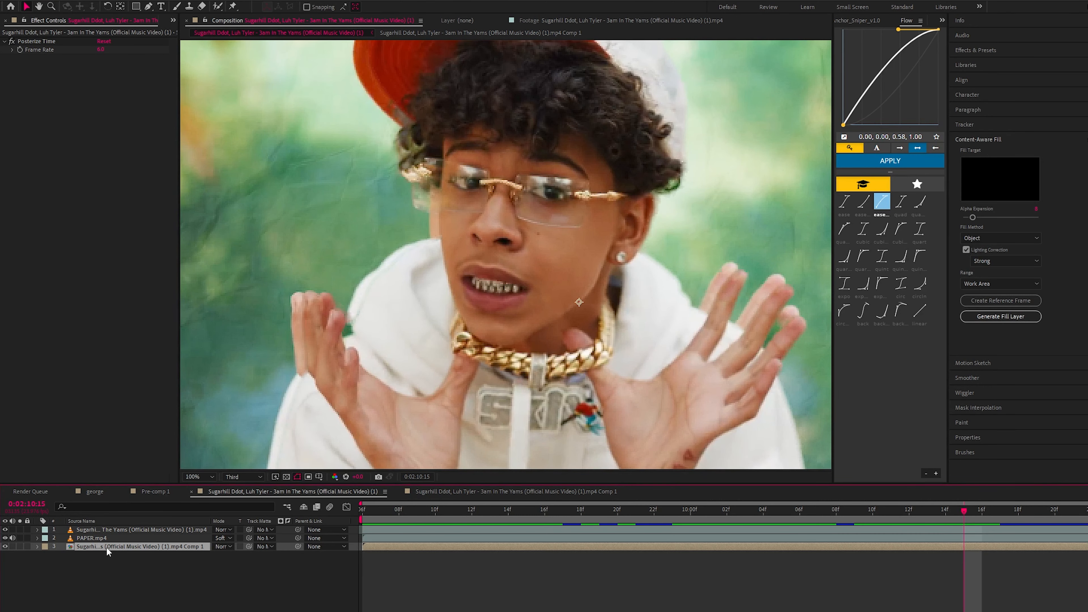
double_click(106, 548)
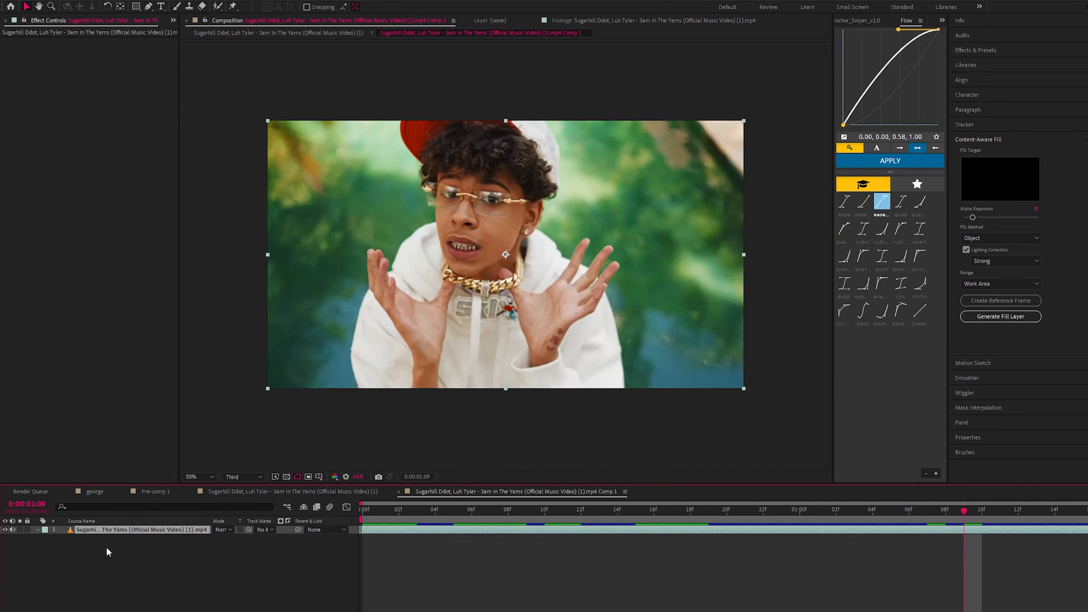
key("ctrl+v")
left_click_drag(463, 513, 437, 532)
key("space")
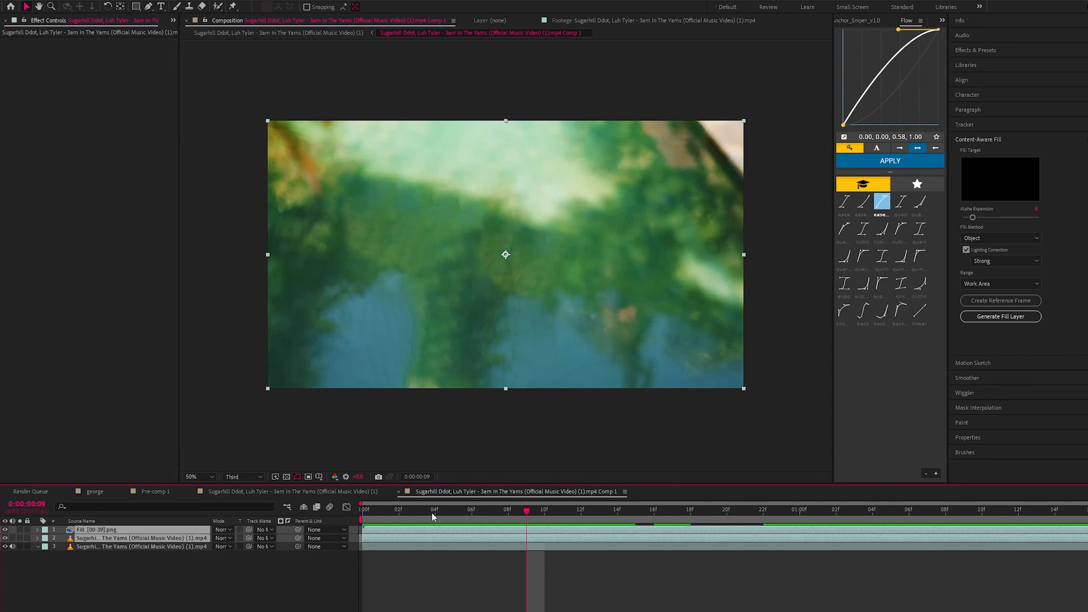
Return to the main composition and preview the cutout over the clean, filled background.
left_click(354, 492)
left_click_drag(516, 520, 732, 551)
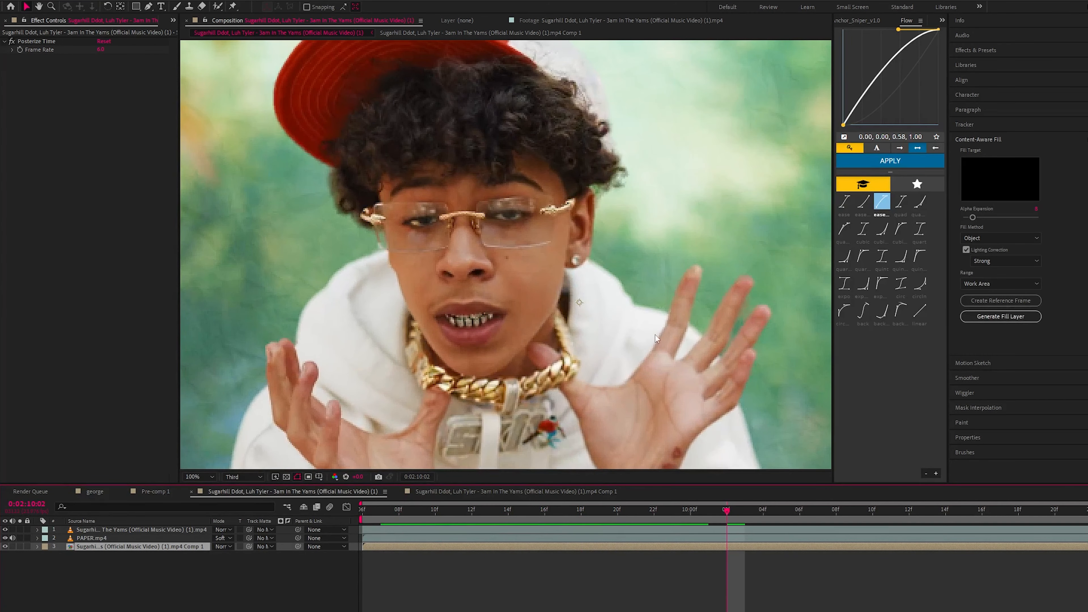
key("comma")
key("comma")
key("comma")
key("comma")
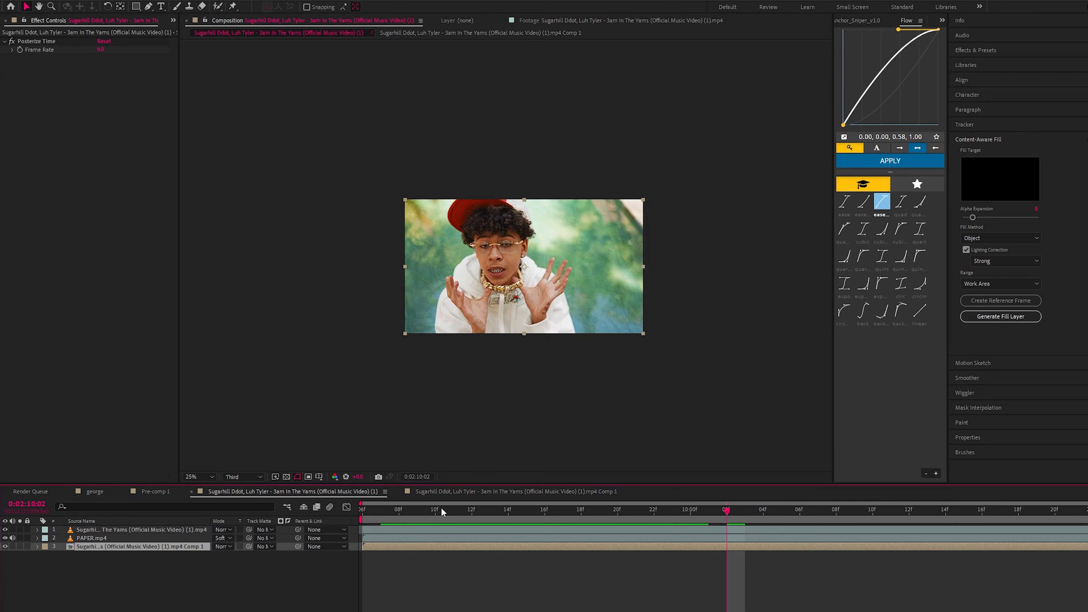
left_click_drag(439, 509, 334, 512)
scroll(475, 296, "up", 2)
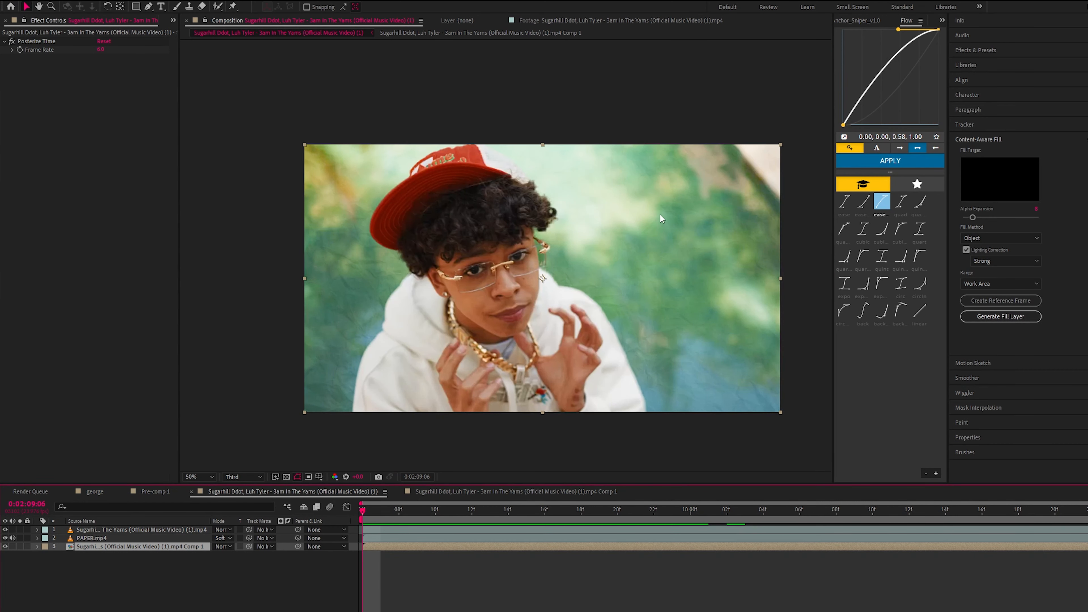
key("space")
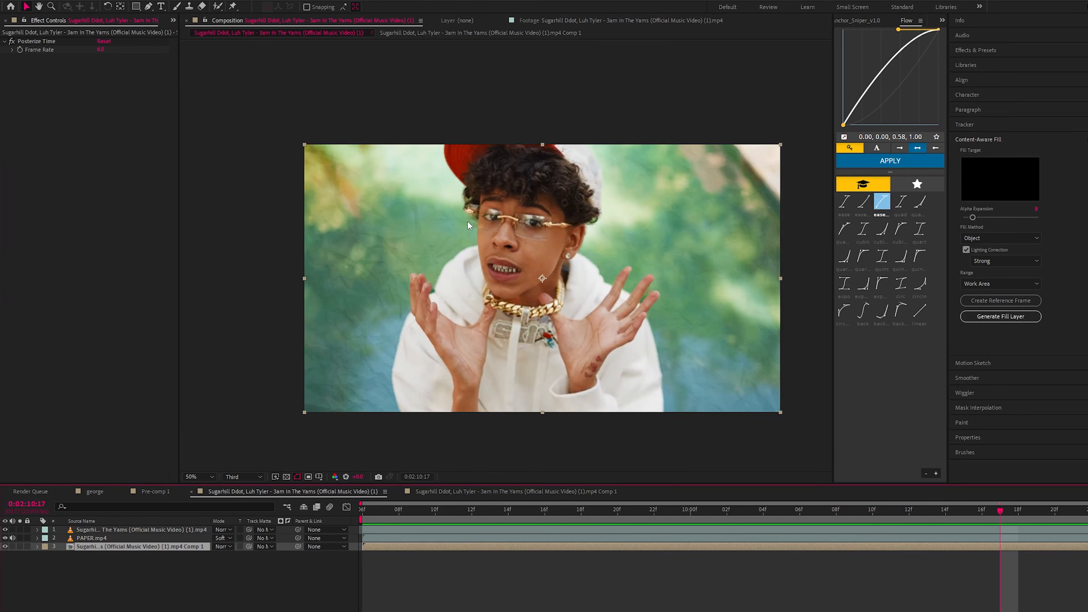
Add a white Archivo Black text layer with the first name in capitals above the fill in the background precomp.
double_click(404, 548)
key("Home")
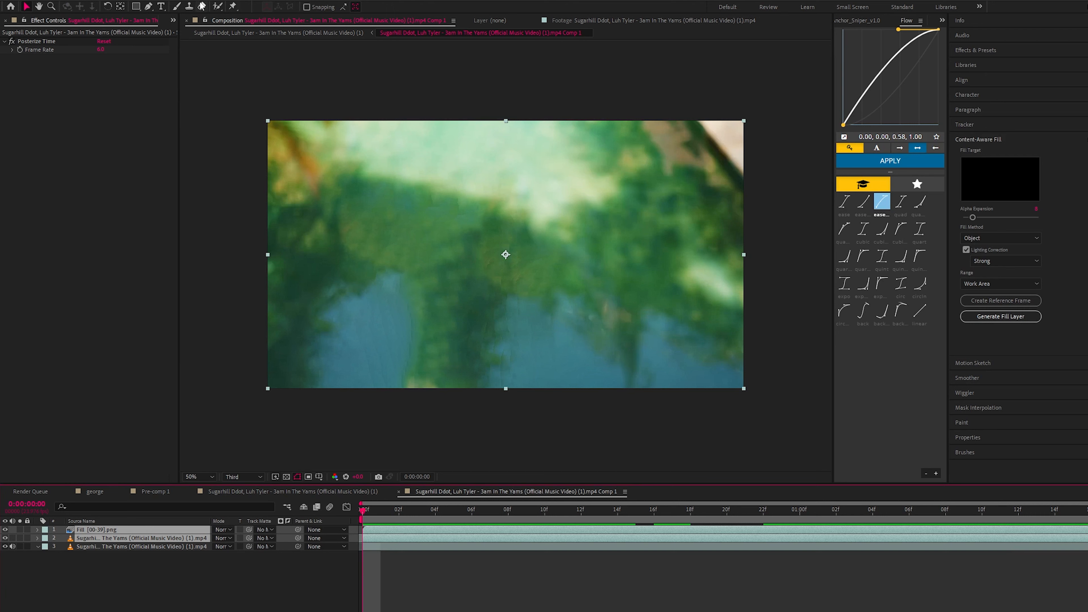
left_click(164, 6)
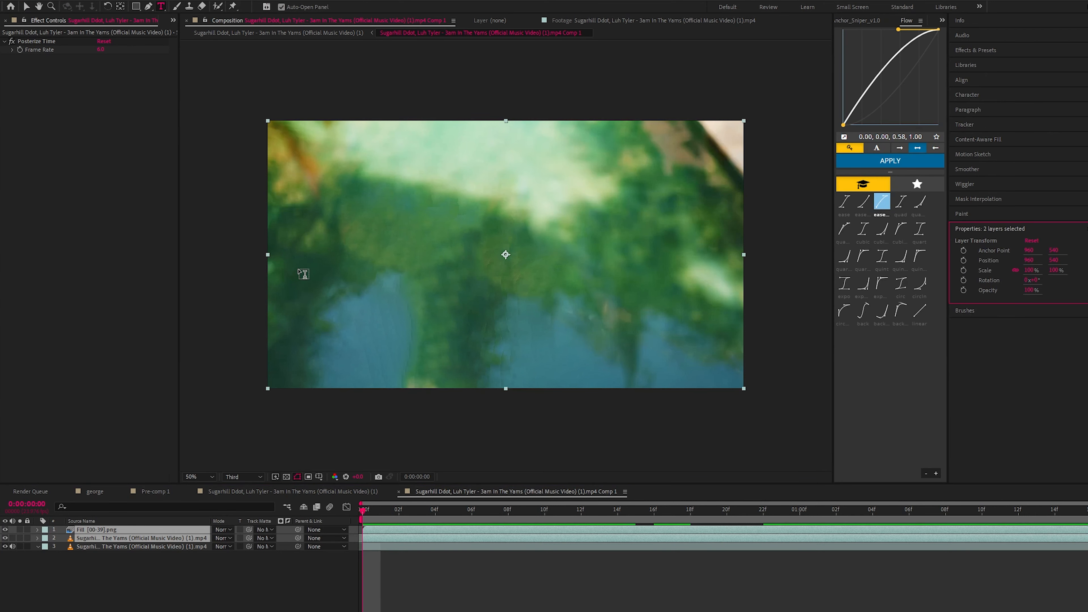
left_click(302, 272)
type("DOMINIC")
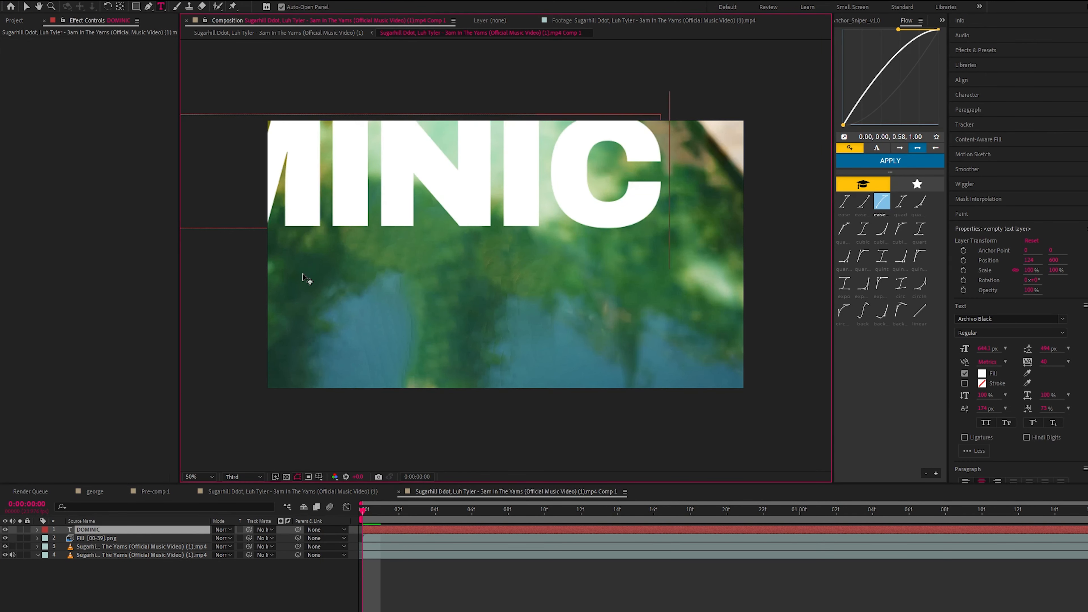
Reduce the name text's font size so it fits the frame, and center it horizontally and vertically in the composition.
key("ctrl+a")
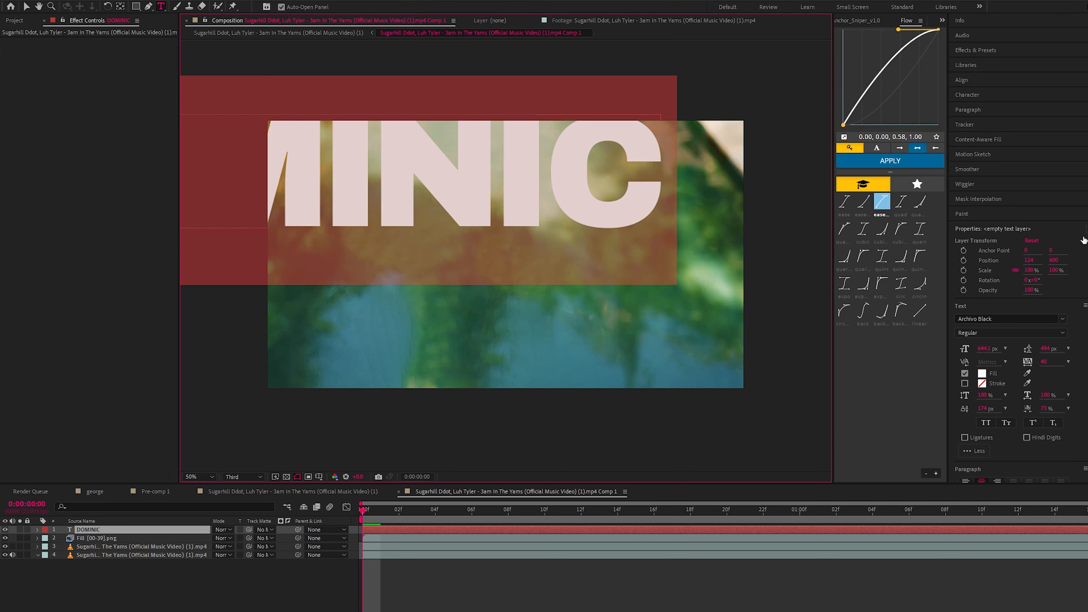
left_click_drag(982, 351, 921, 351)
left_click(967, 81)
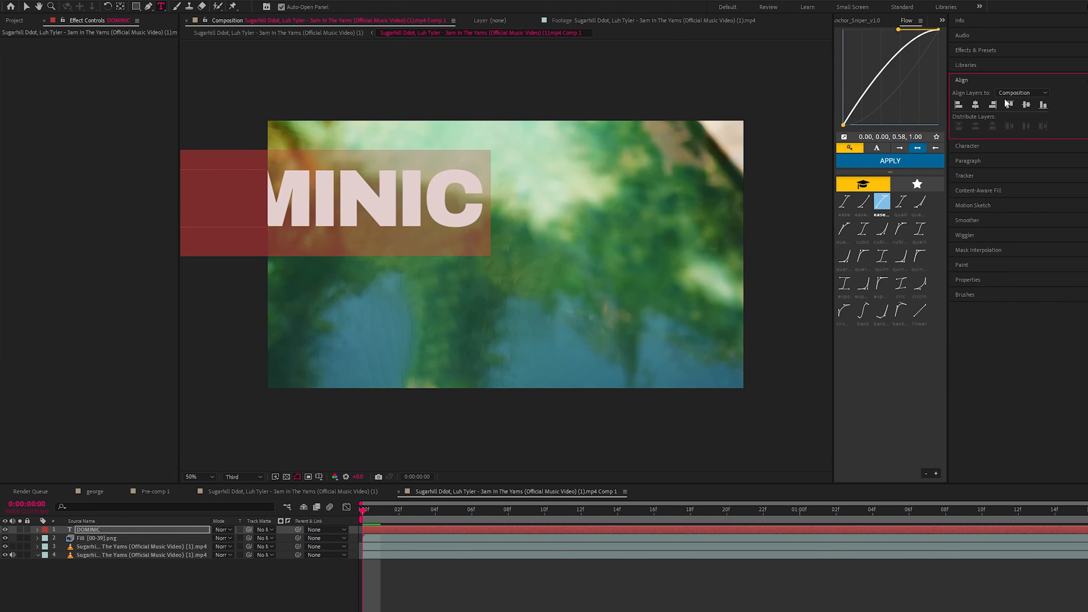
left_click(976, 105)
left_click(1027, 106)
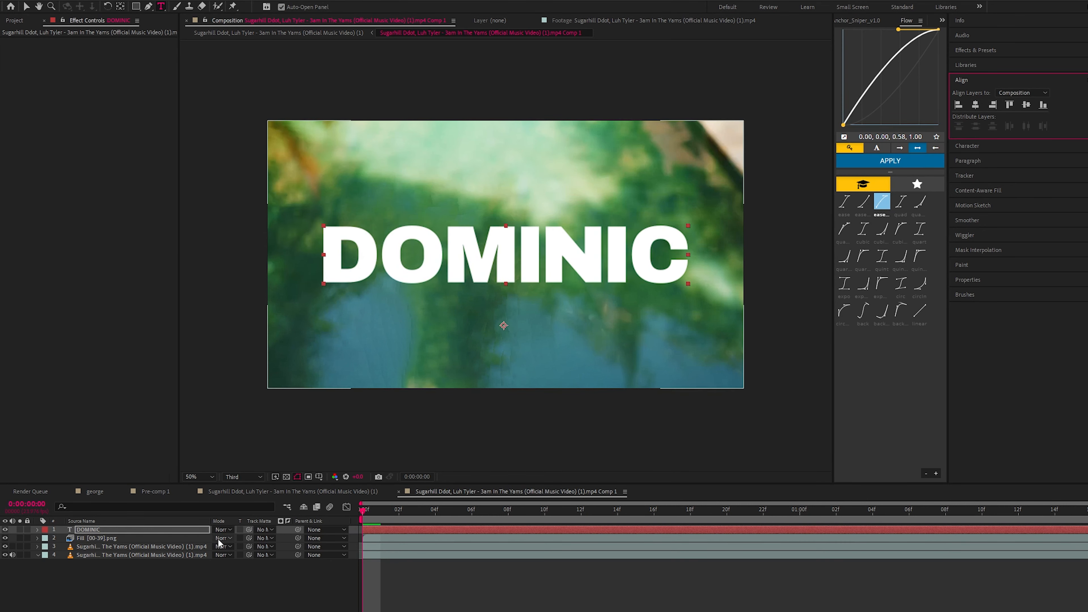
Scale the name text layer to 115% and preview it behind the performer in the main composition.
key("s")
mouse_move(238, 542)
left_mouse_down()
mouse_move(257, 541)
mouse_move(247, 541)
left_mouse_up()
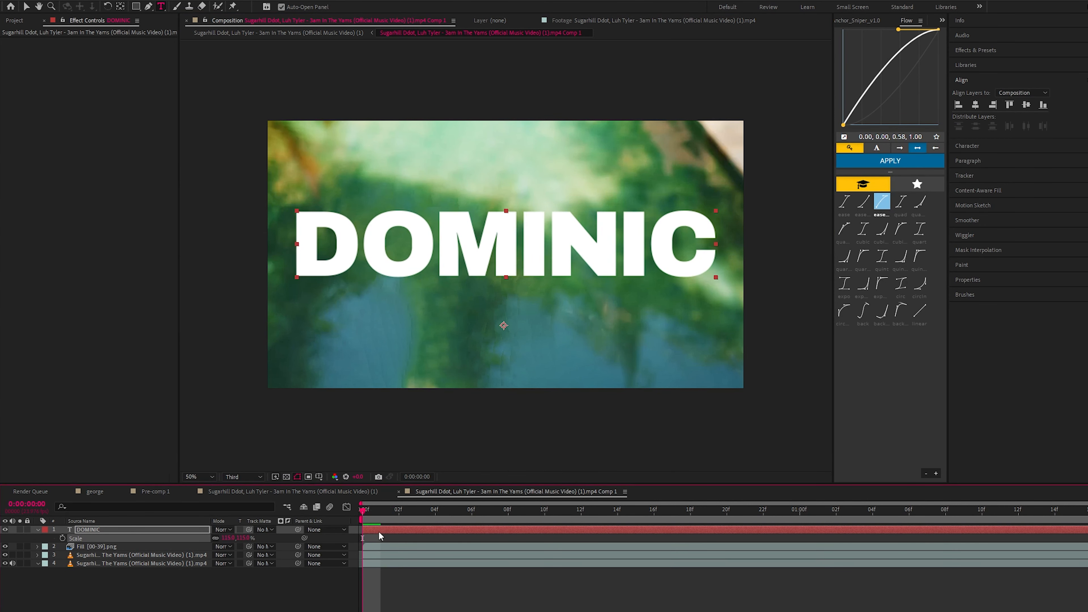
left_click(362, 494)
key("space")
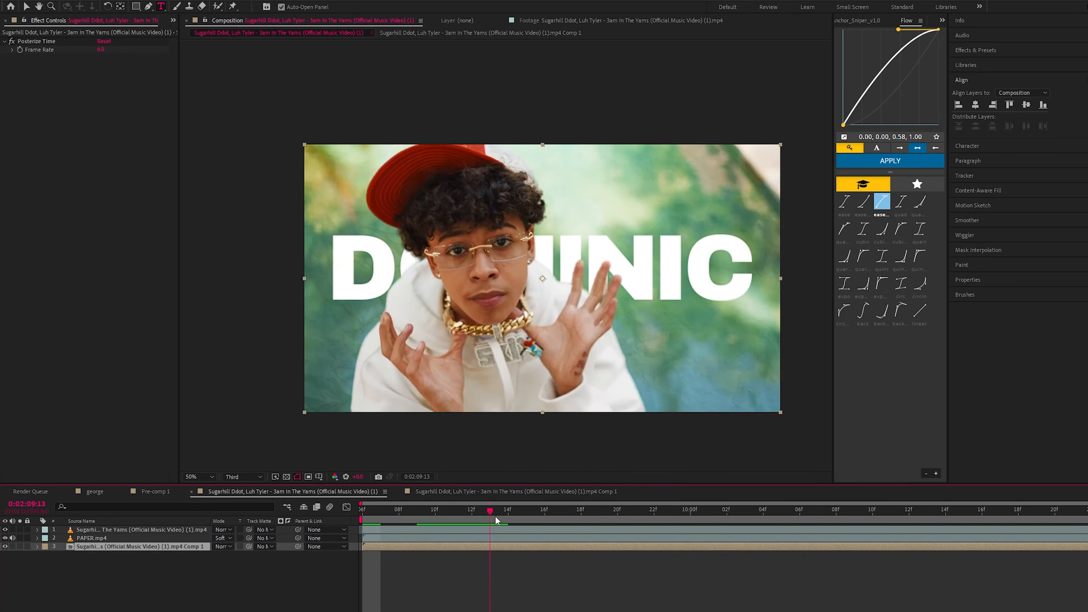
key("space")
Apply the Turbulent Displace effect to the name text layer in the background precomp.
double_click(206, 546)
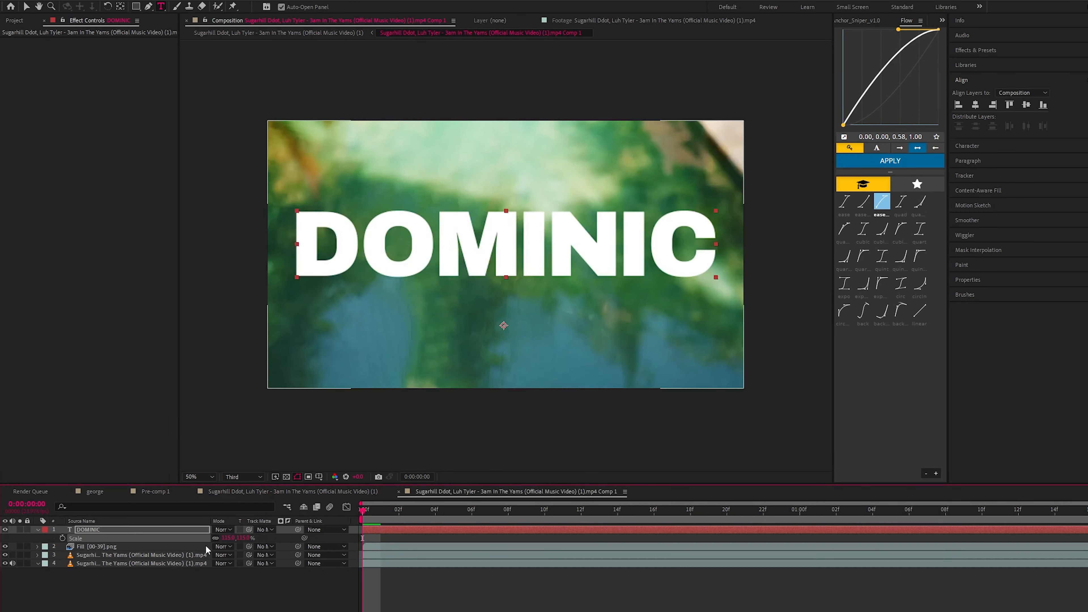
left_click(386, 532)
key("space")
key("space")
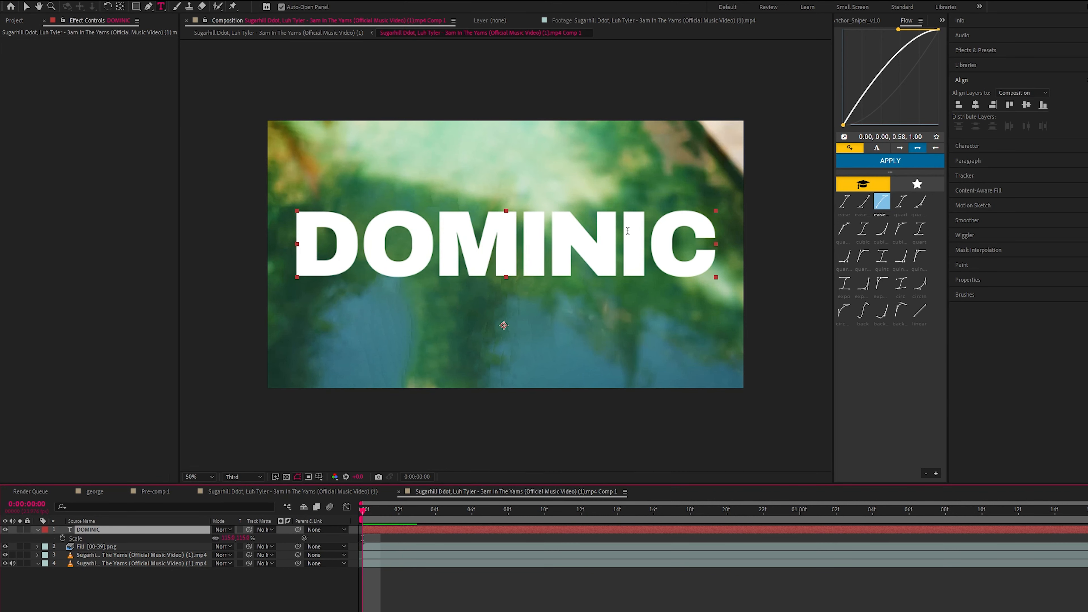
key("ctrl+space")
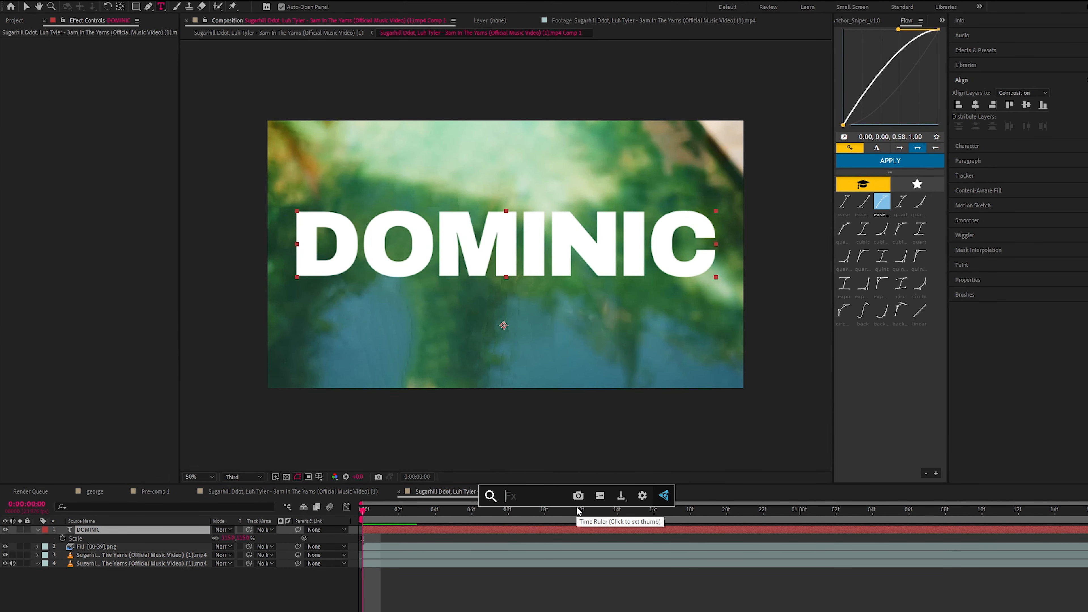
type("turb")
key("Return")
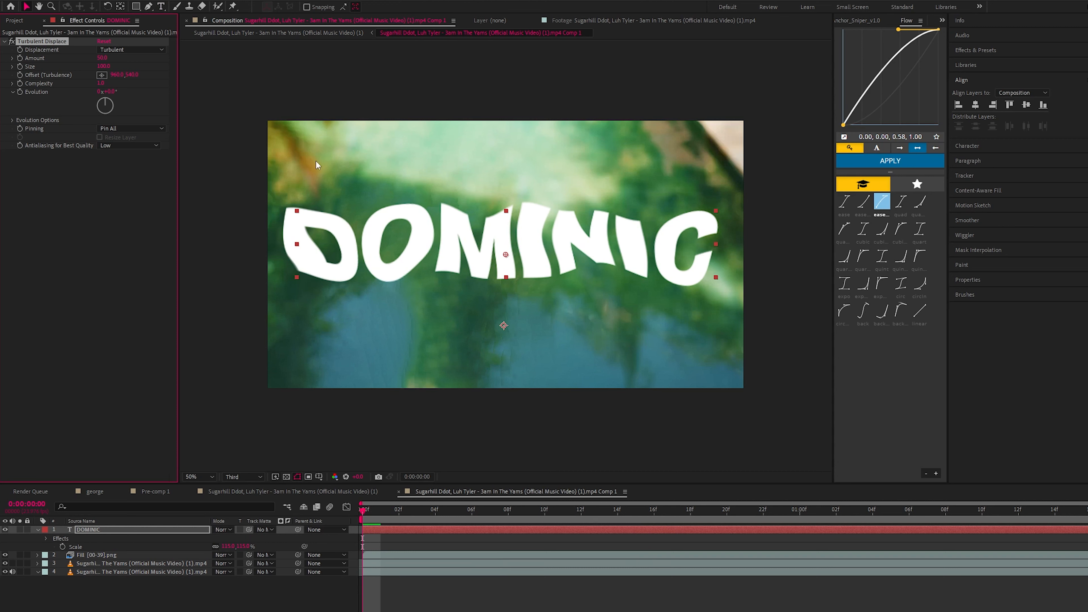
Lower the name text's Turbulent Displace amount and keyframe Evolution from 0° at the start to about 1x+182° at 0:00:01:15.
left_click_drag(102, 58, 91, 65)
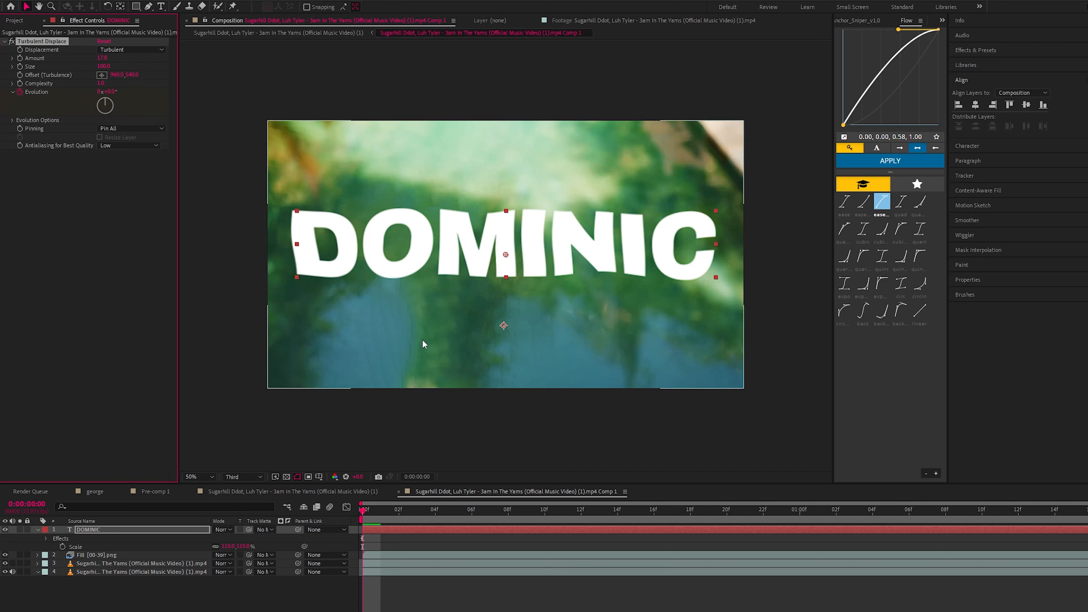
left_click_drag(436, 510, 1070, 549)
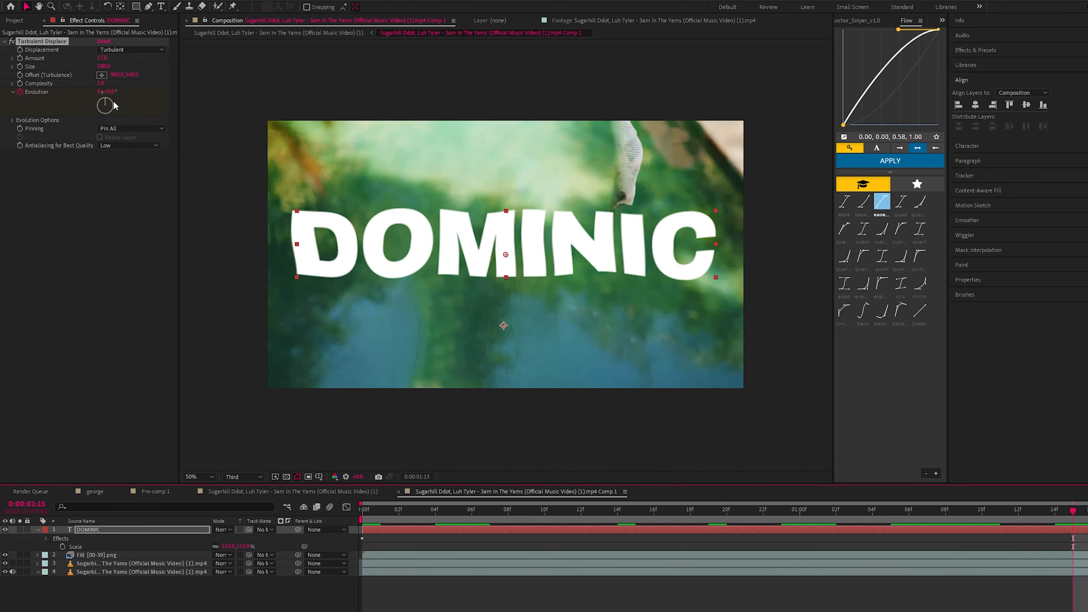
left_click_drag(107, 91, 342, 57)
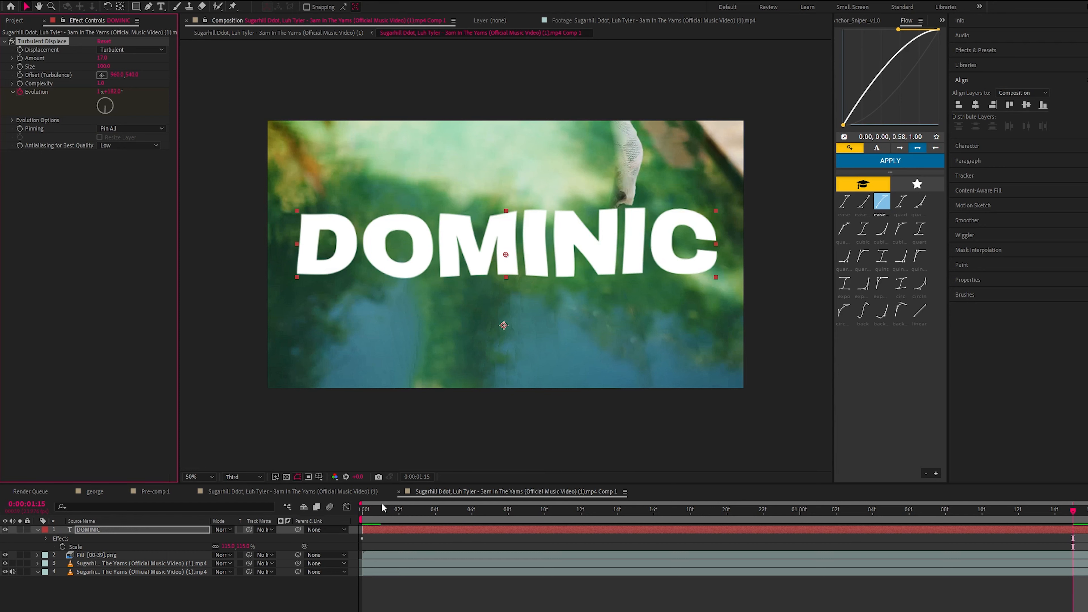
Preview the animated text distortion in the background precomp and behind the performer in the main composition.
left_click(363, 509)
key("space")
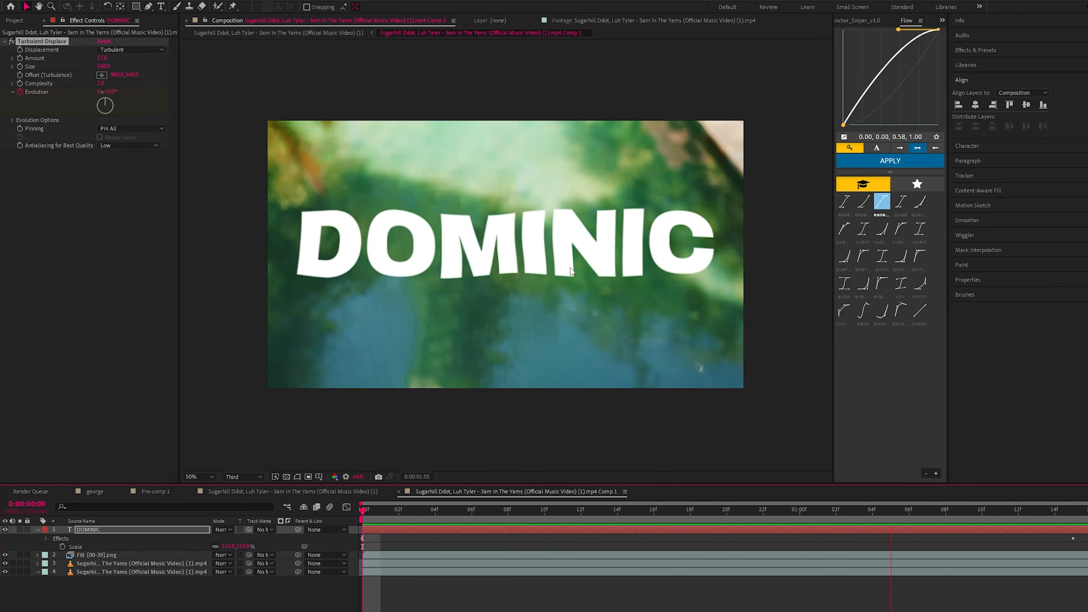
key("space")
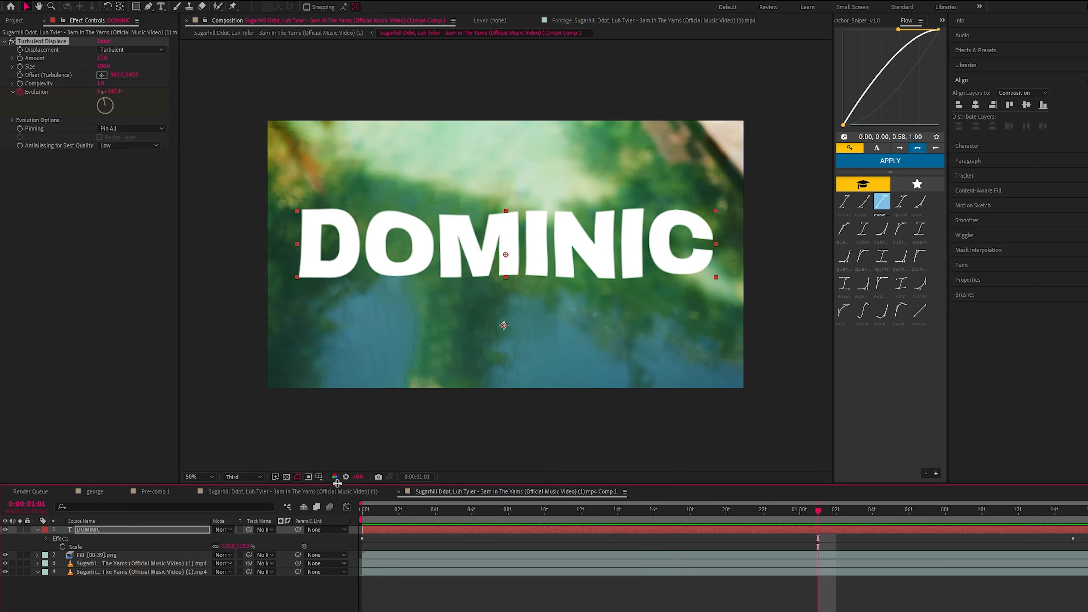
left_click(339, 489)
left_click(364, 514)
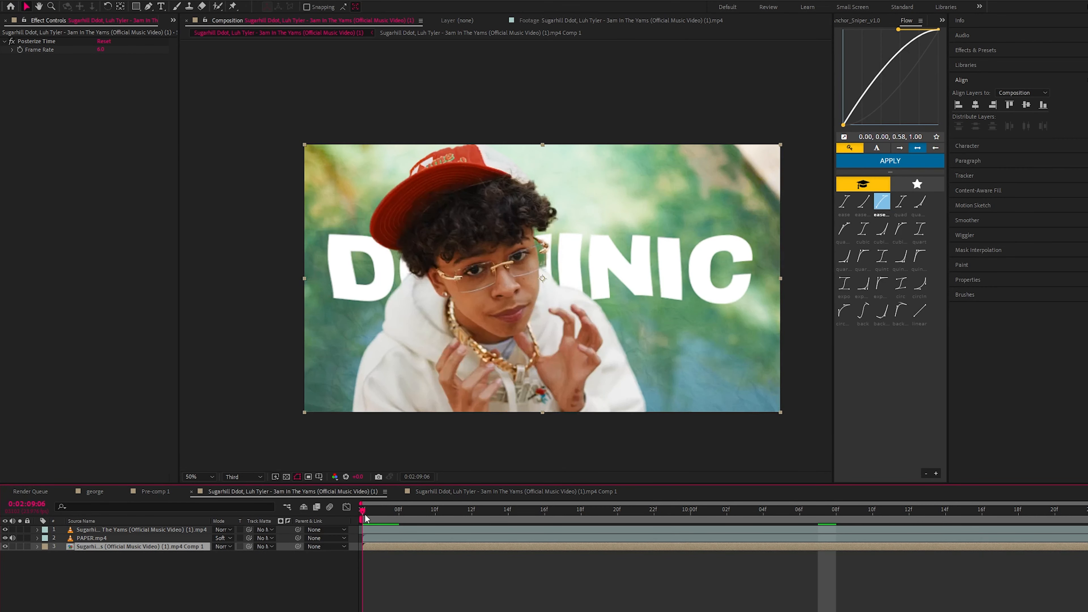
key("space")
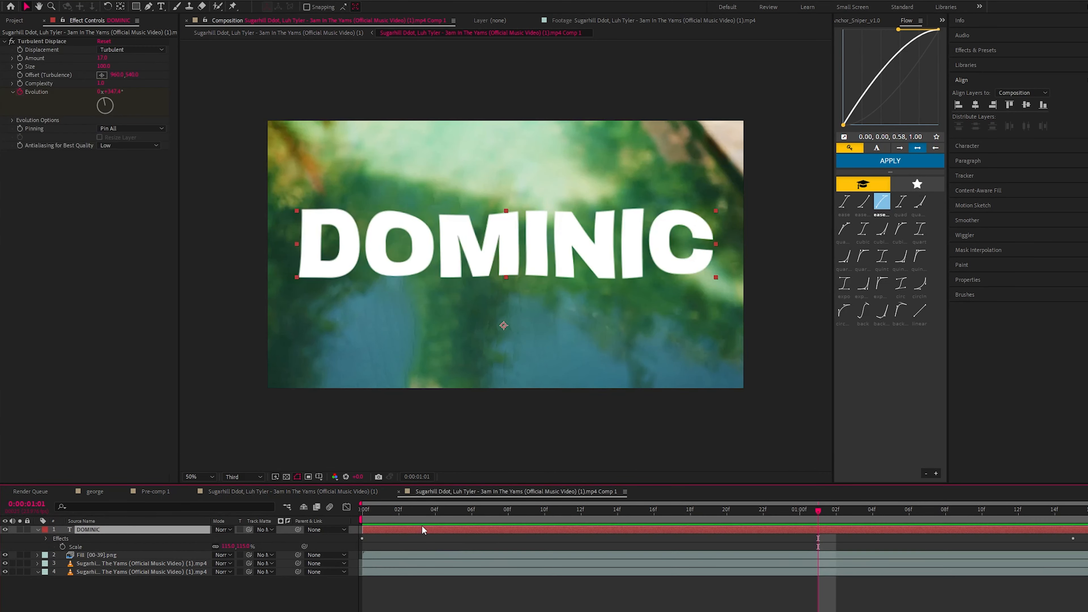
Apply Gaussian Blur to the name text layer, raise its blurriness to soften the letters, and preview the main composition.
key("ctrl+space")
type("gau")
key("Down")
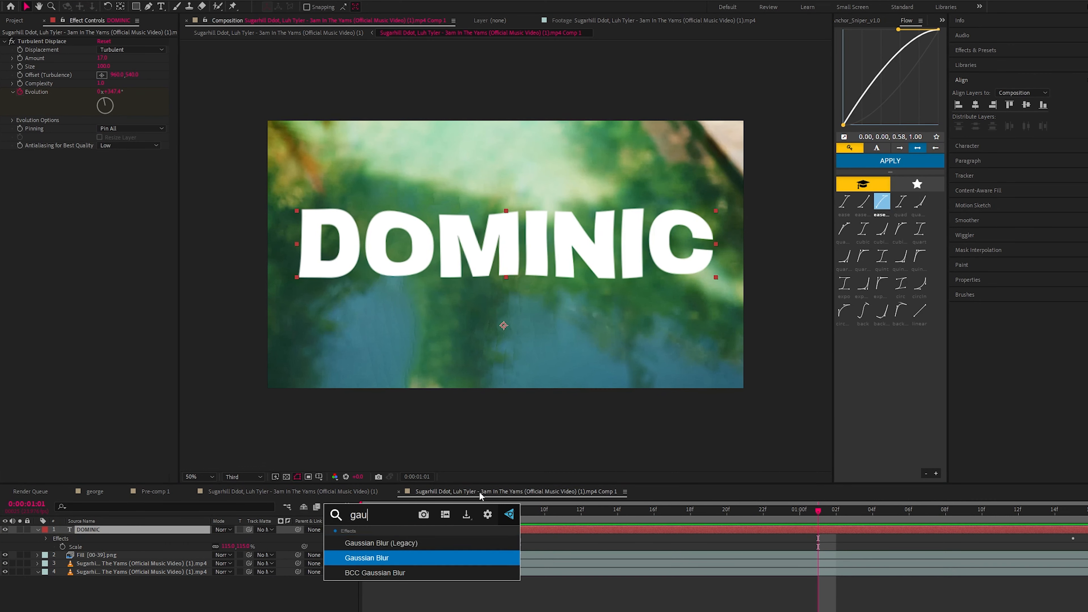
key("Return")
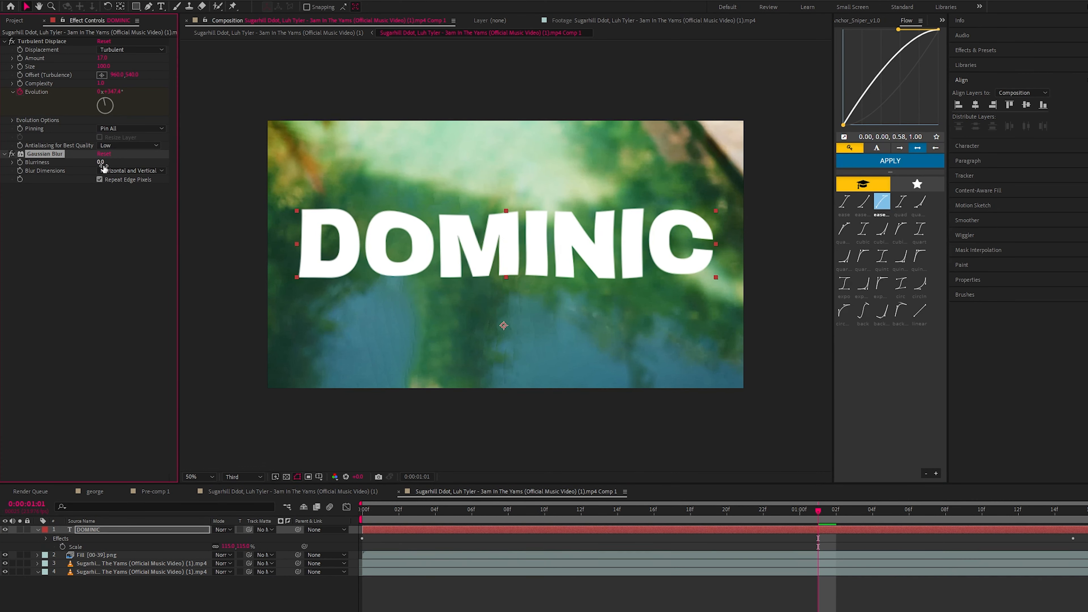
left_click_drag(101, 162, 165, 151)
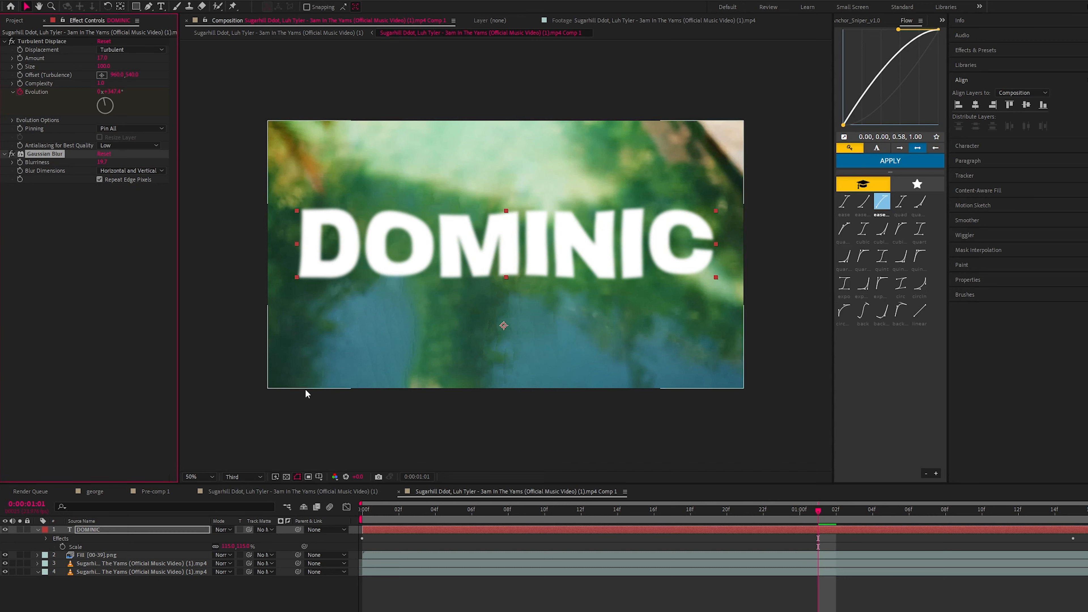
left_click(269, 490)
key("space")
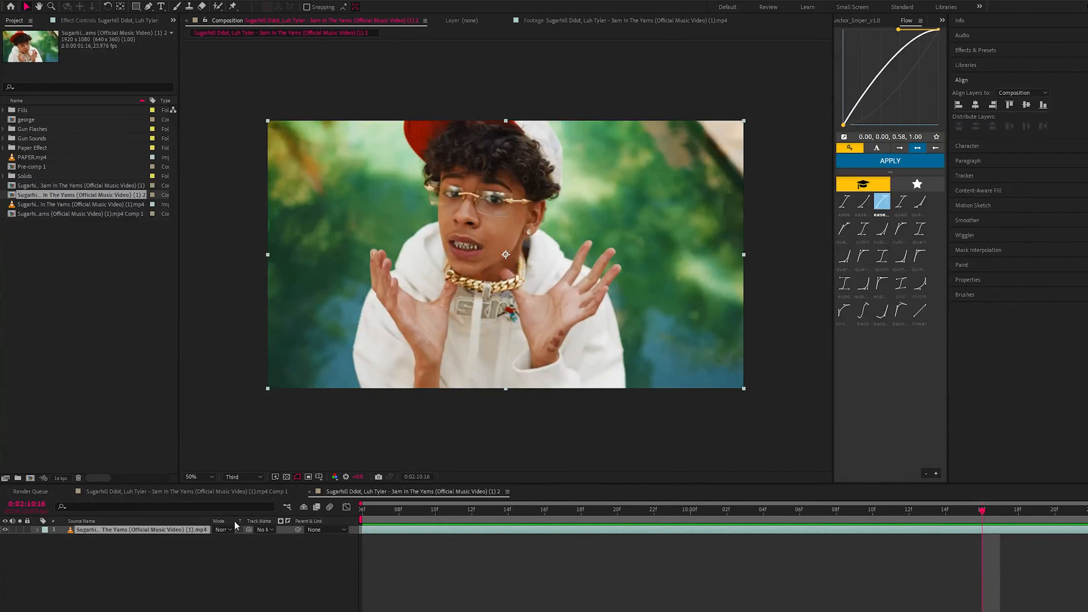
Set the new composition's preview resolution to Full and select the performer with Roto Brush on the clip's first frame.
left_click(362, 512)
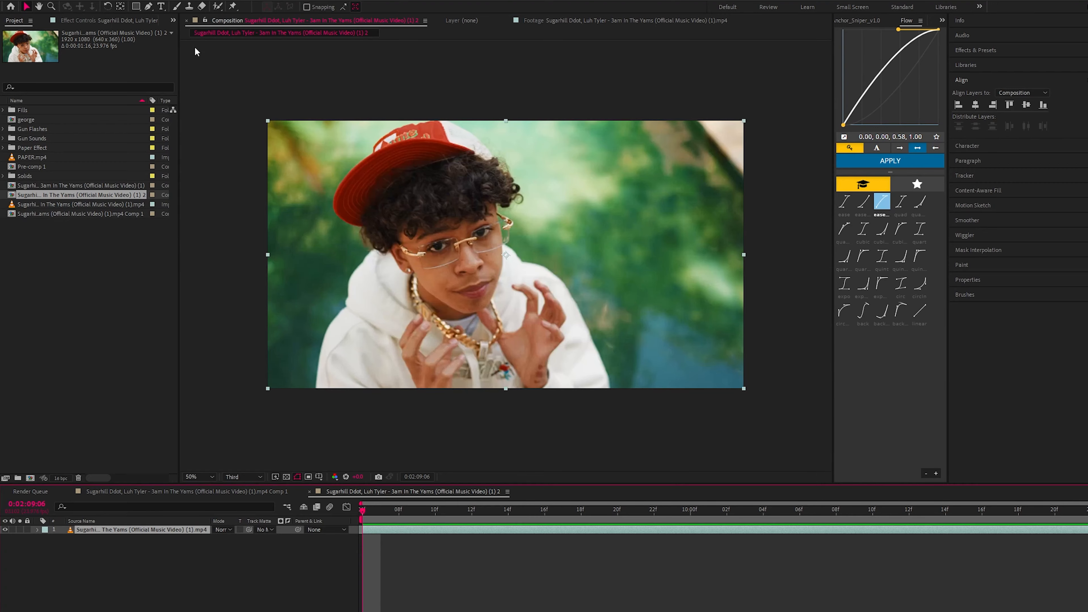
left_click(218, 6)
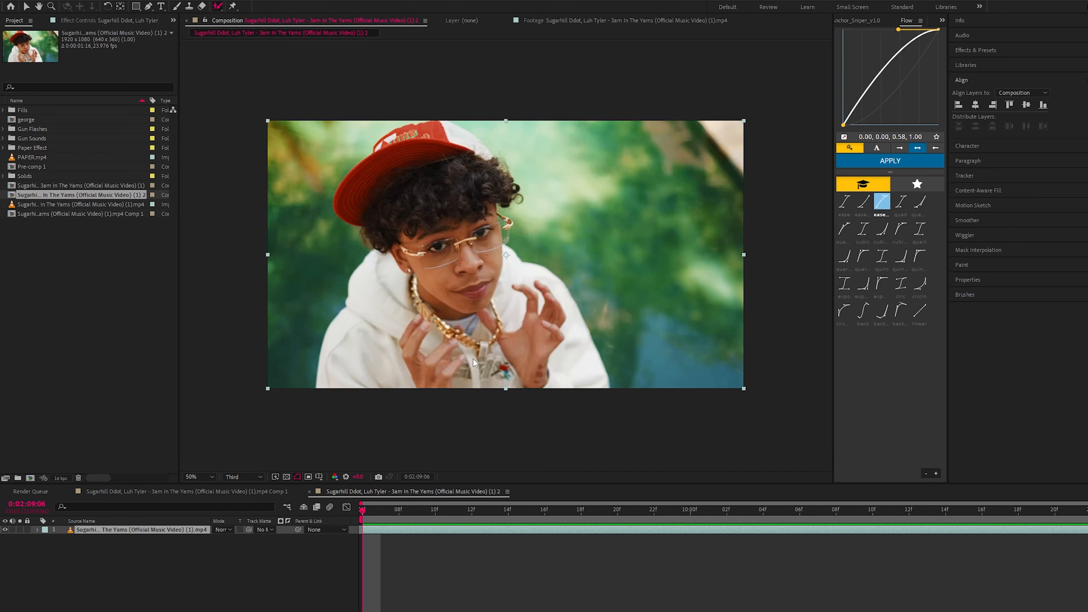
left_click(243, 477)
left_click(238, 493)
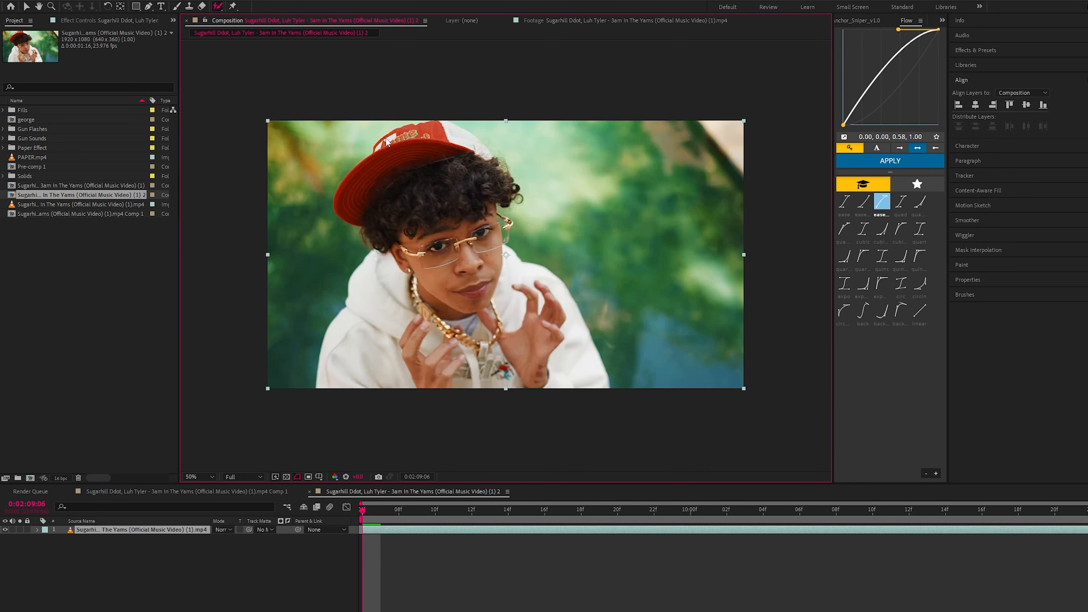
double_click(396, 158)
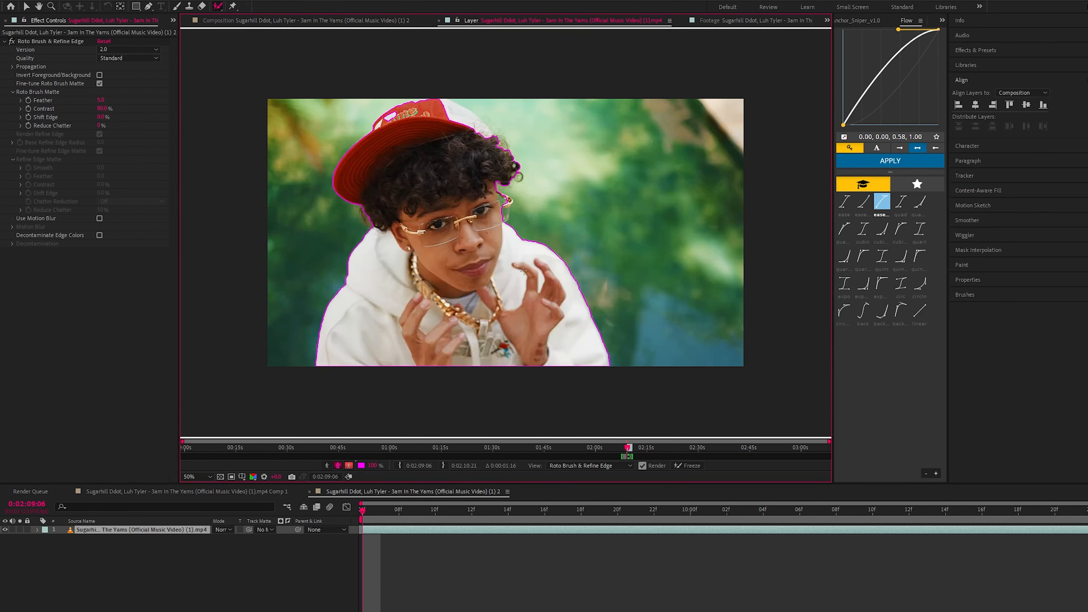
Propagate the Roto Brush selection through the clip, freeze it, and check the performer's cutout in the composition.
key("space")
left_click(686, 466)
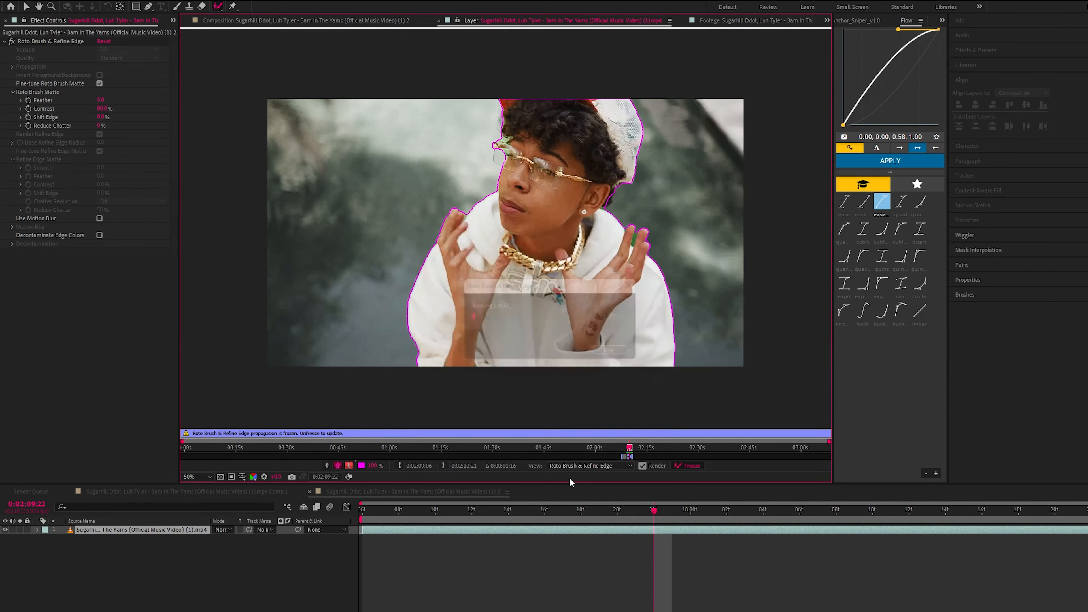
left_click(275, 20)
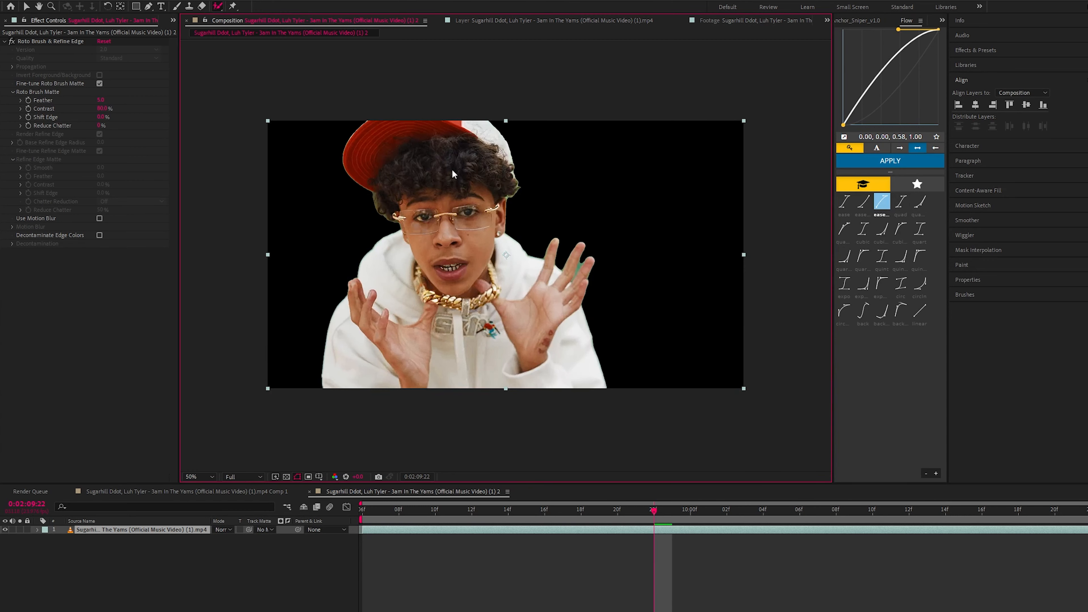
left_click_drag(476, 512, 527, 513)
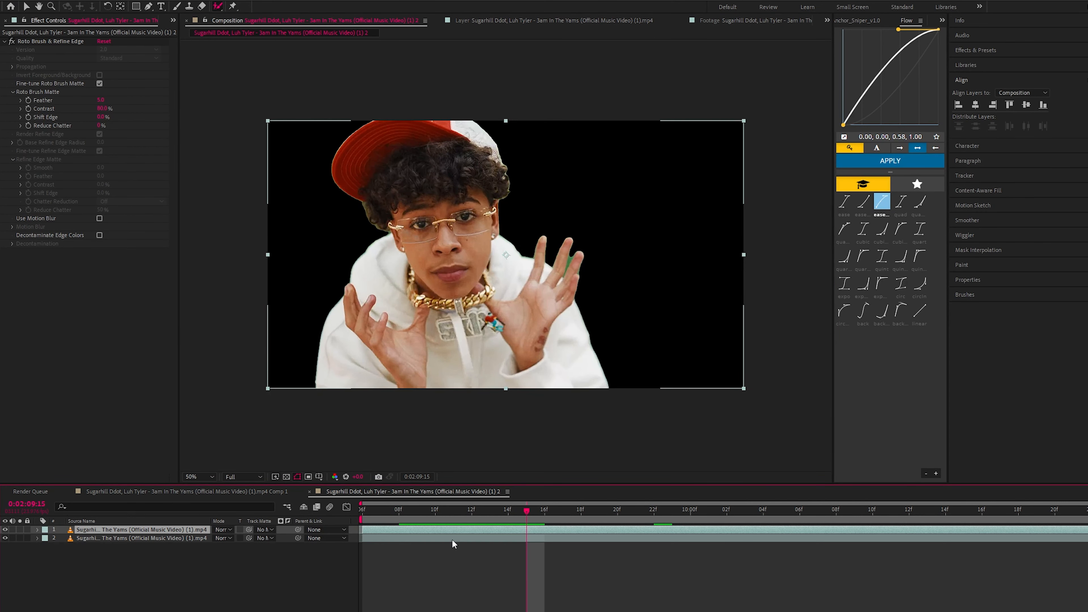
Duplicate the cutout layer twice and remove Roto Brush from the bottom copy to restore the full background.
key("ctrl+d")
left_click(60, 43)
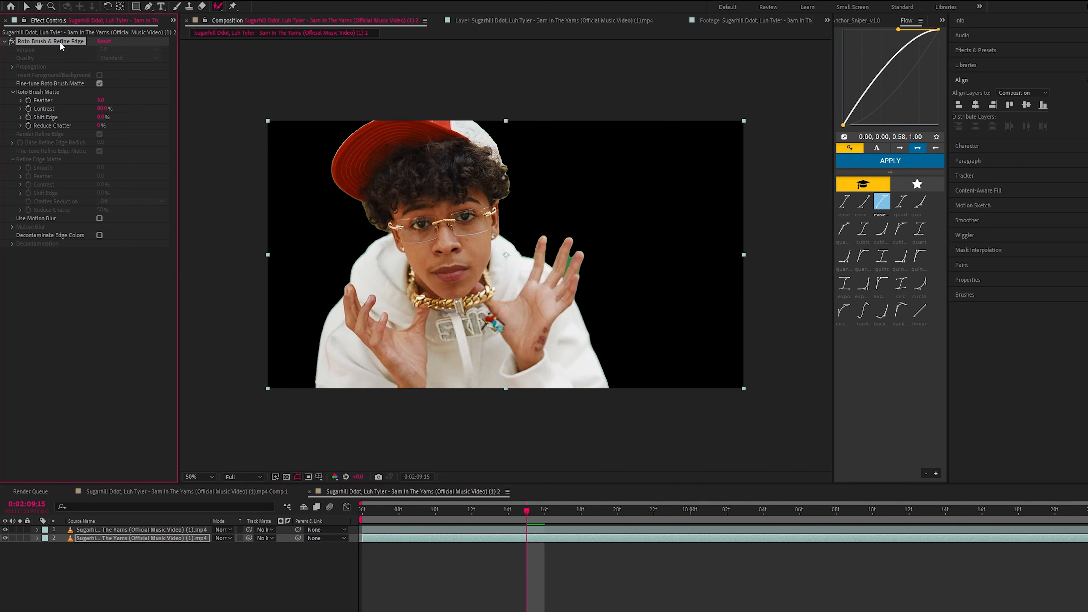
left_click(538, 531)
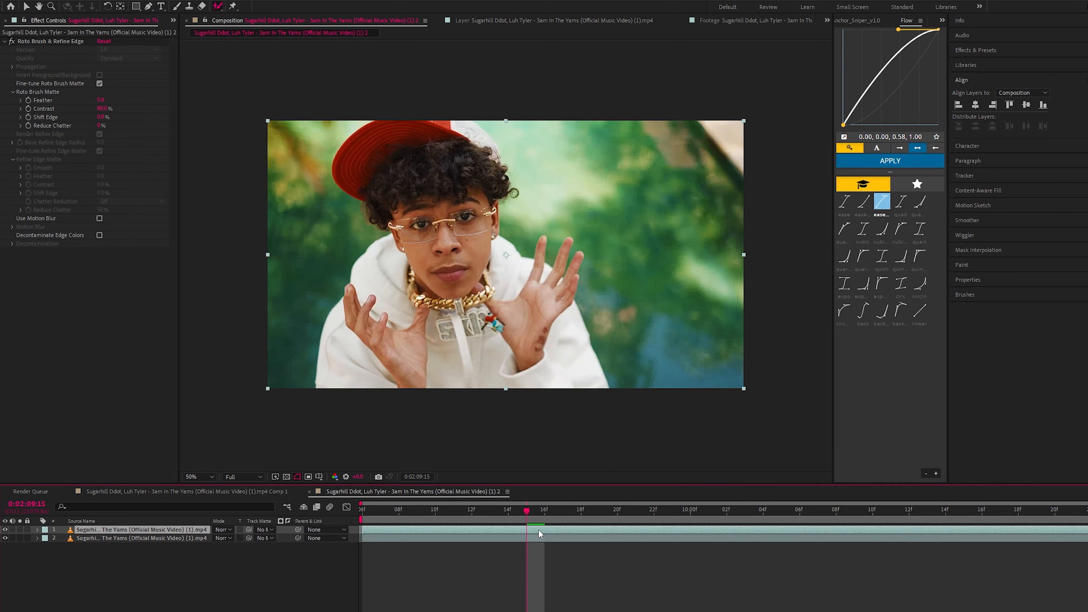
key("ctrl+d")
left_click(521, 537)
Apply the Offset effect to the middle cutout layer with the playhead at the start of the clip.
left_click(363, 510)
key("ctrl+space")
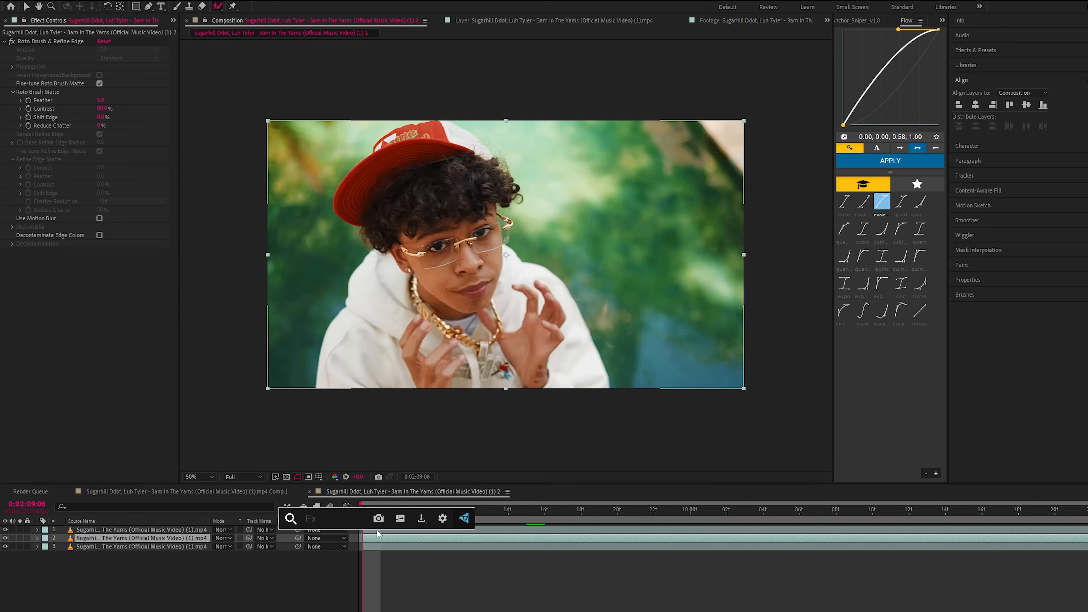
type("offset")
key("Return")
left_click_drag(117, 261, 1080, 271)
left_click_drag(119, 260, 182, 260)
key("ctrl+z")
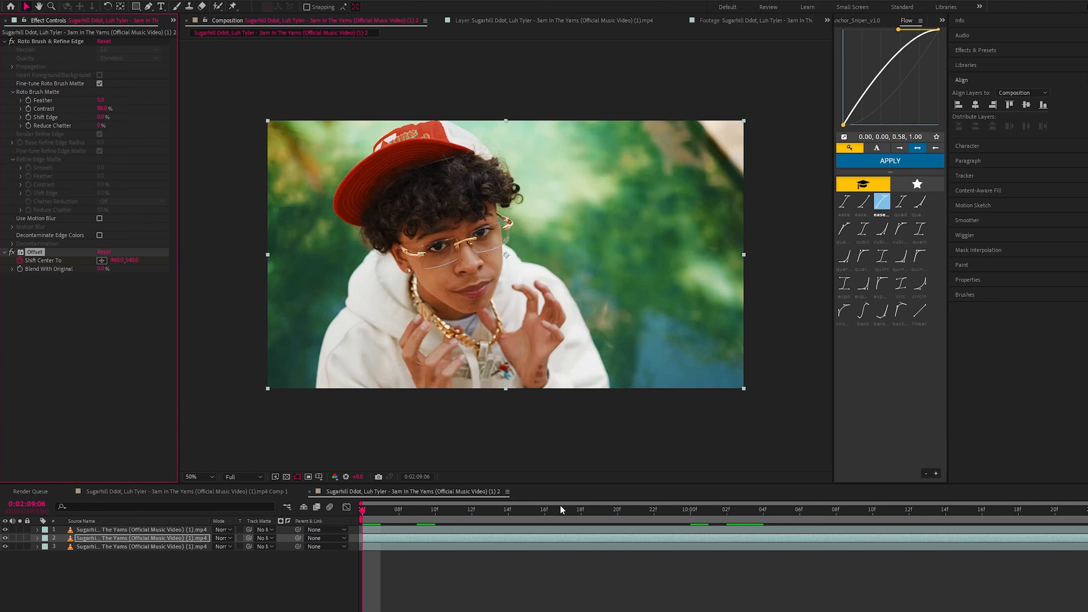
Keyframe the Offset's horizontal Shift Center To from 960 at the start to about 12482 at 0:02:10:03.
left_click_drag(573, 512, 746, 511)
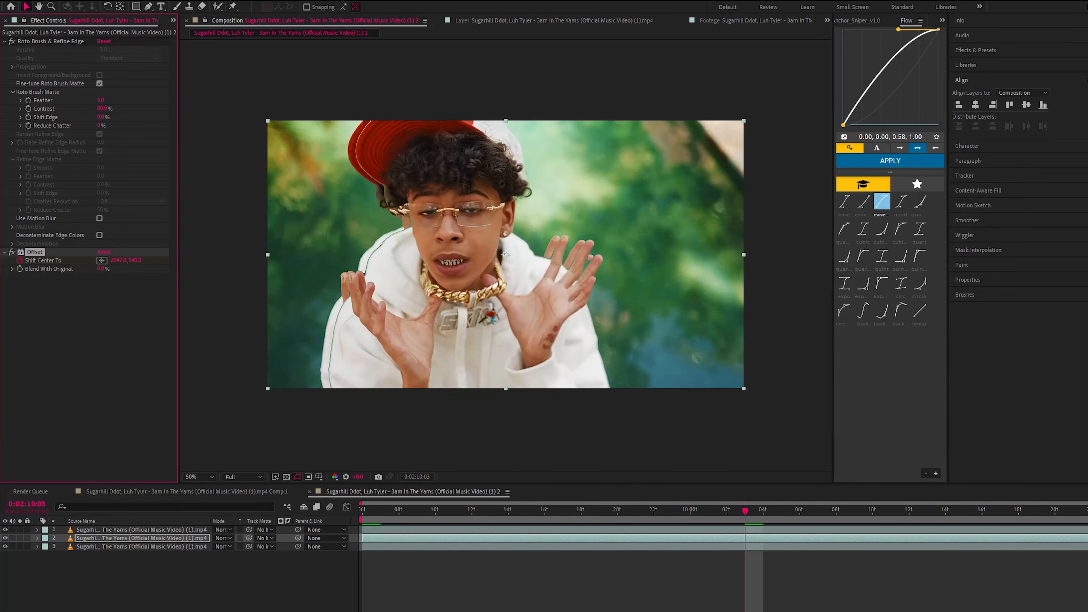
left_click_drag(123, 261, 200, 298)
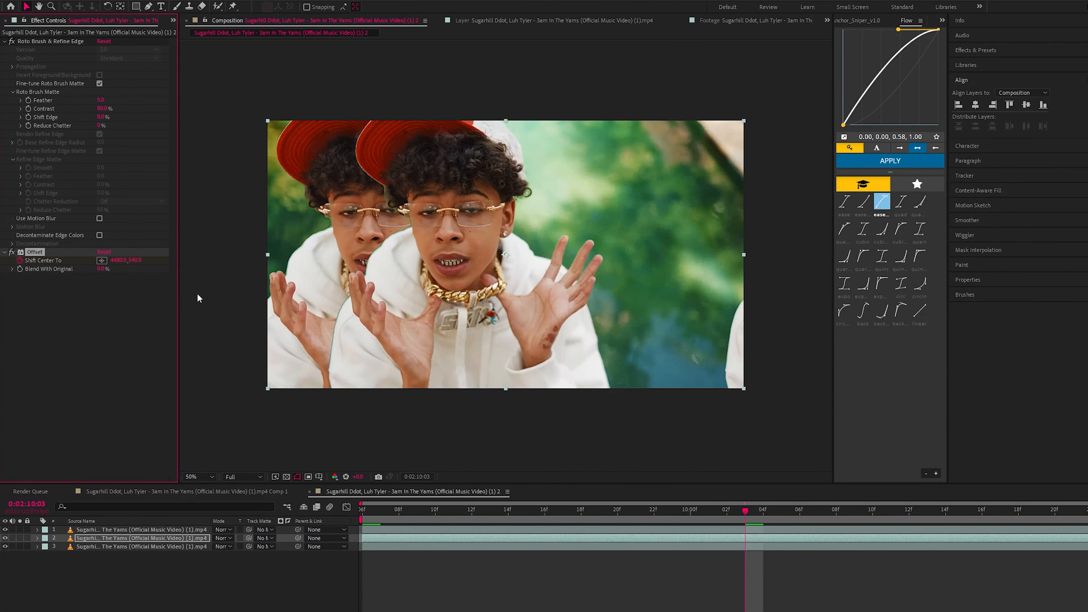
left_click_drag(118, 260, 796, 335)
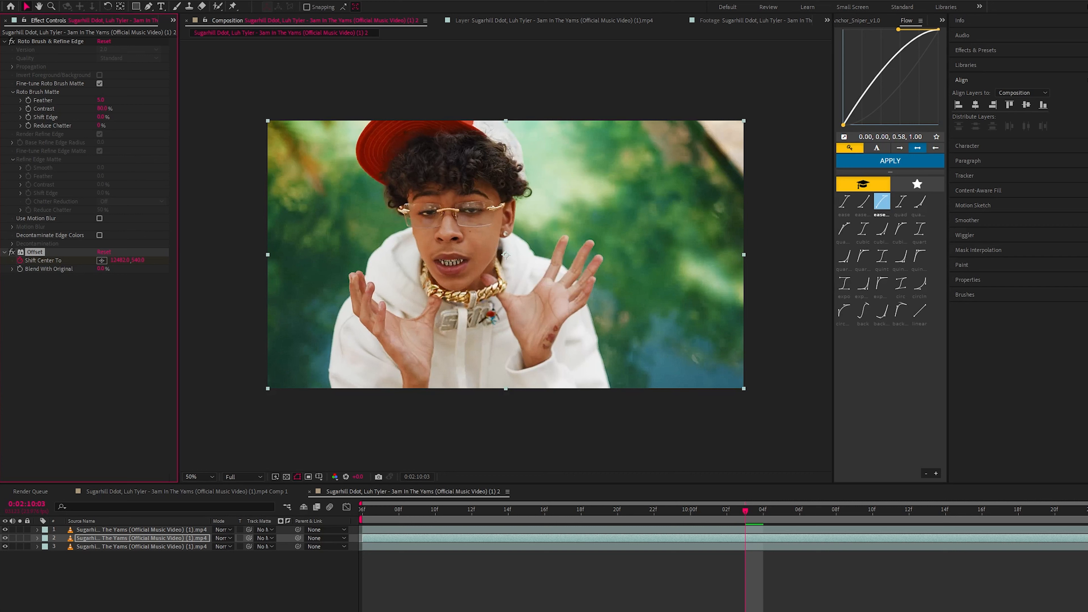
Lower the preview resolution to Quarter and play the sliding clone animation from the start.
left_click_drag(729, 523, 281, 497)
left_click(244, 477)
left_click(251, 534)
left_click(250, 605)
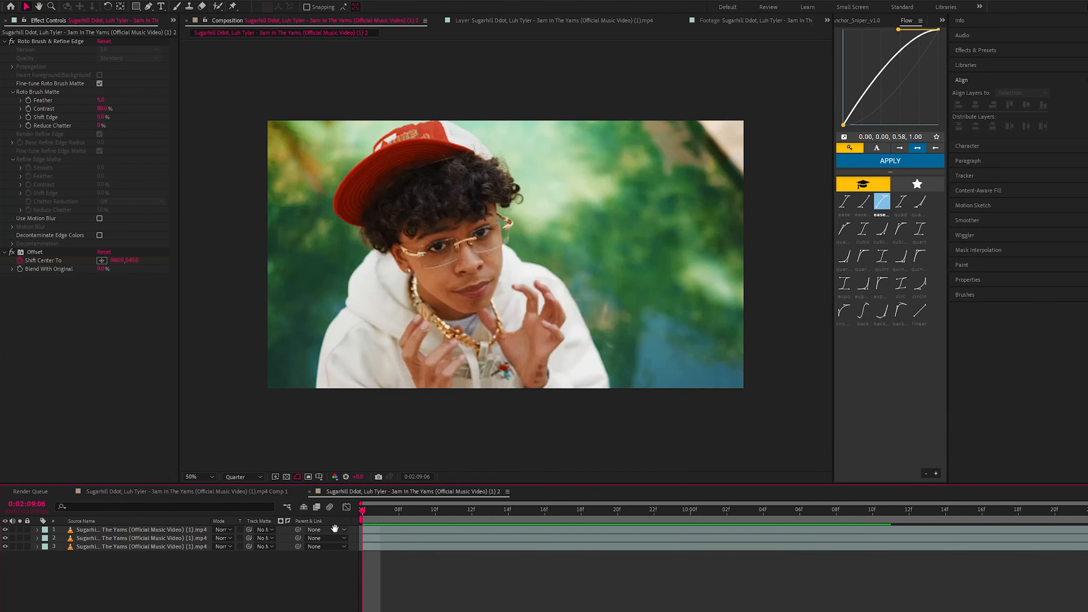
key("space")
Try layer motion blur on the middle cutout layer and preview it.
key("F4")
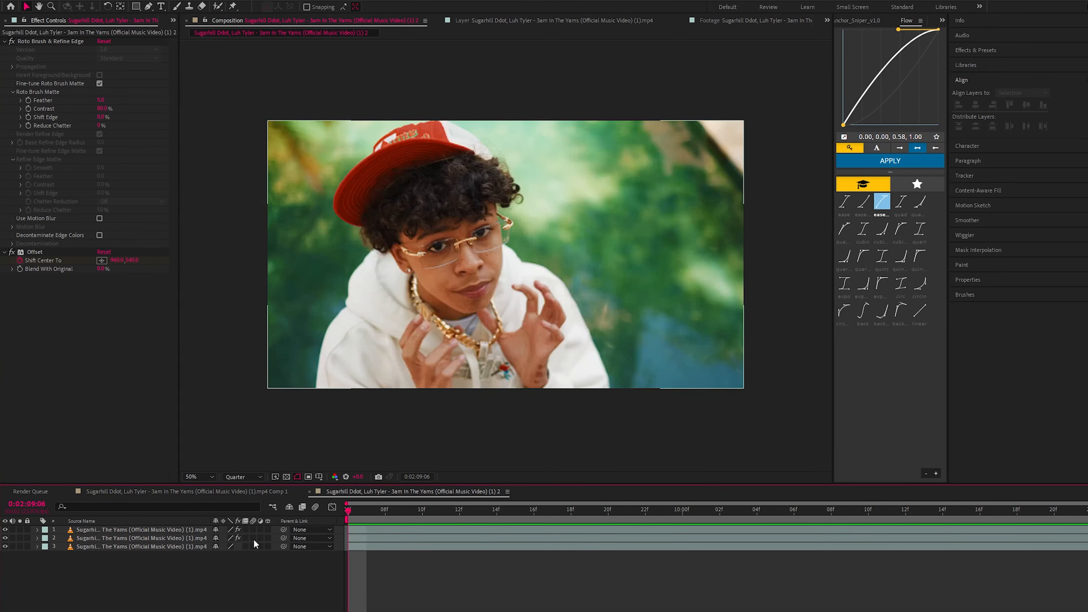
left_click(253, 539)
left_click(357, 536)
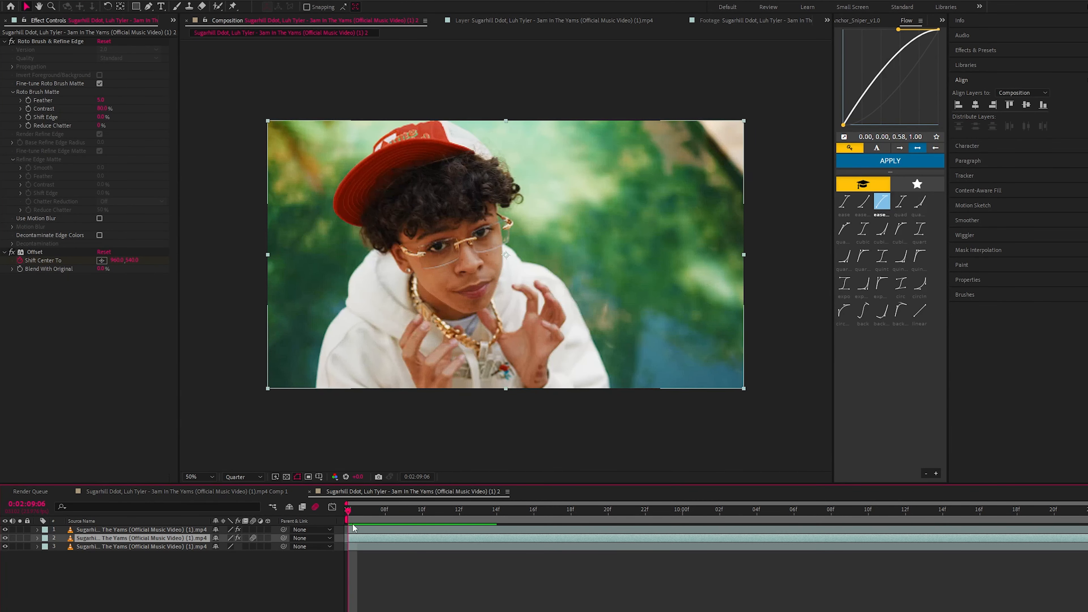
key("space")
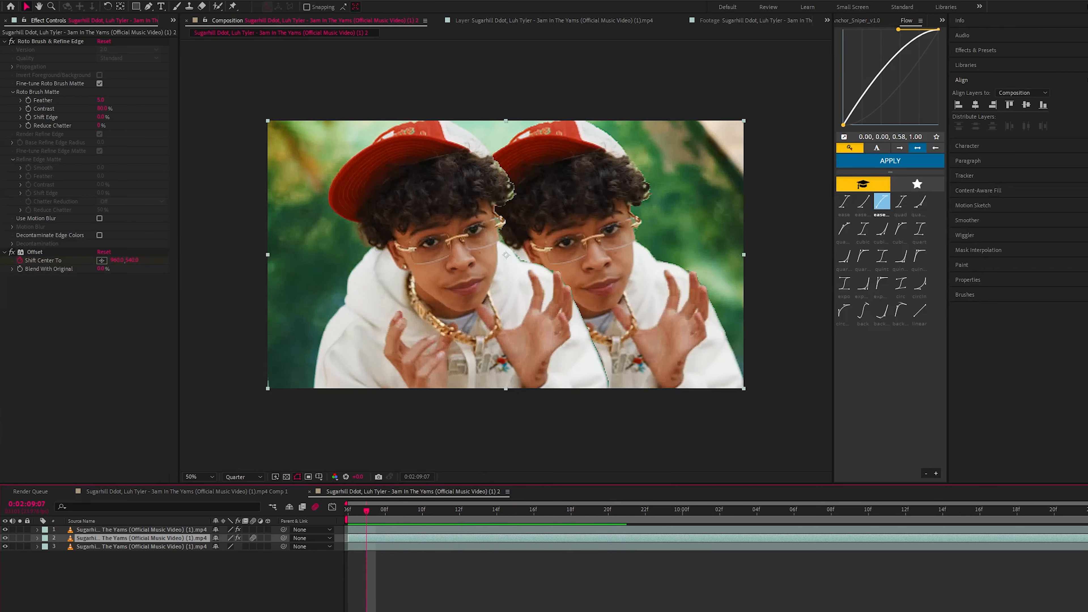
Apply the RSMB effect to the middle cutout layer and check the blurred clones across the timeline.
key("ctrl+space")
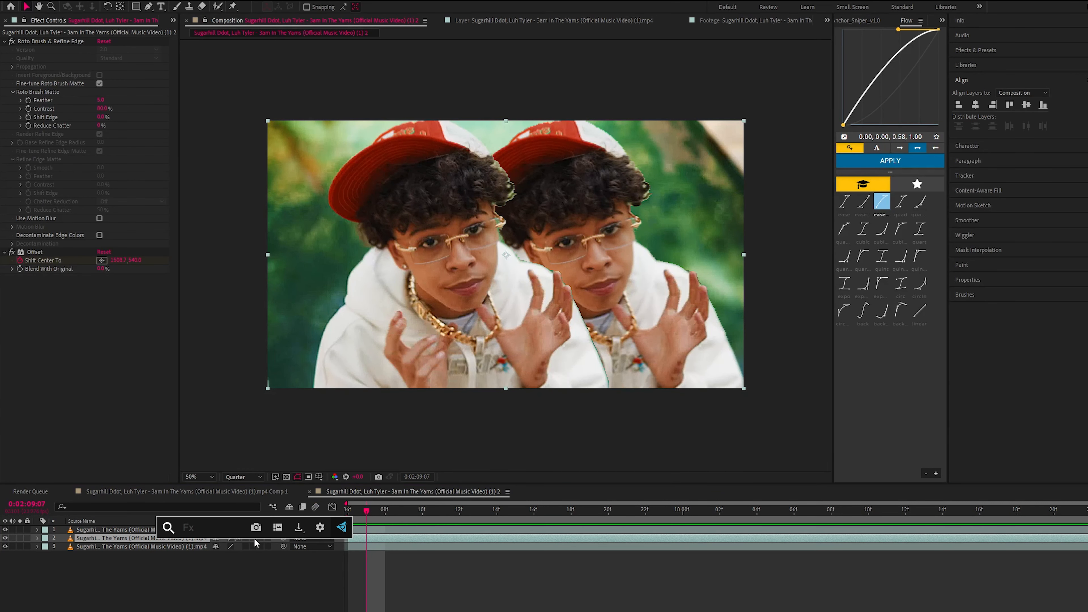
type("rsmb")
key("Down")
key("Down")
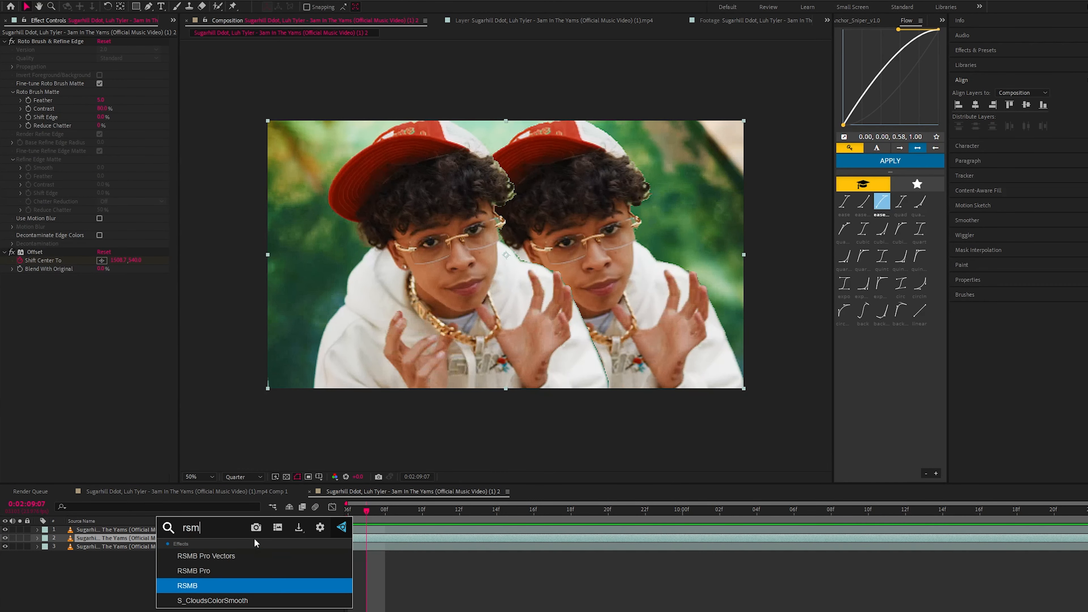
key("Return")
left_click_drag(388, 511, 623, 543)
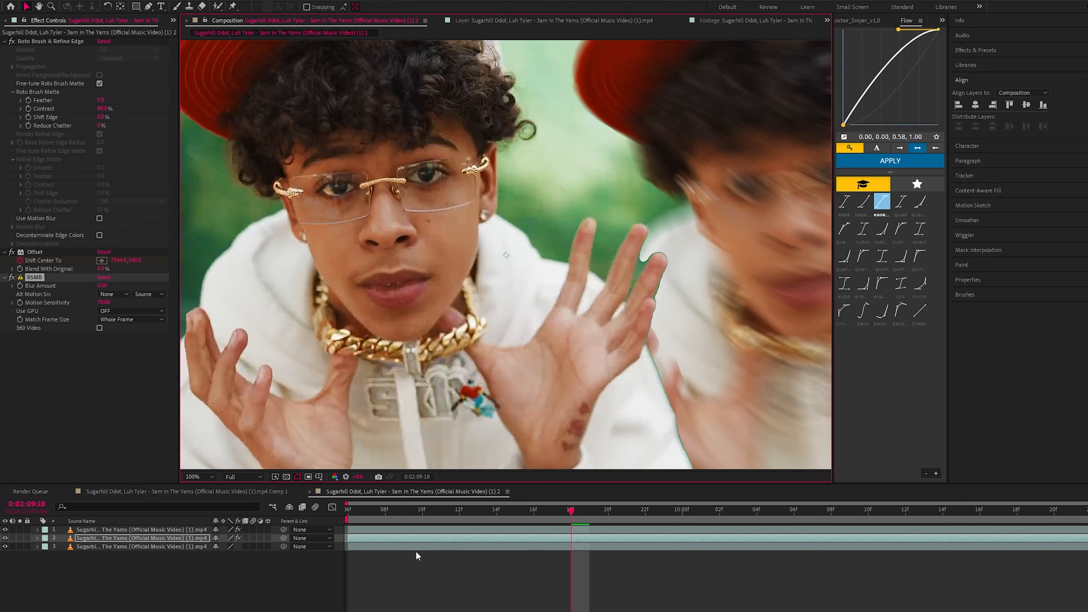
Apply Refine Soft Matte to the top cutout layer and preview the clone effect from the start.
left_click(441, 531)
key("ctrl+space")
type("refi")
key("Return")
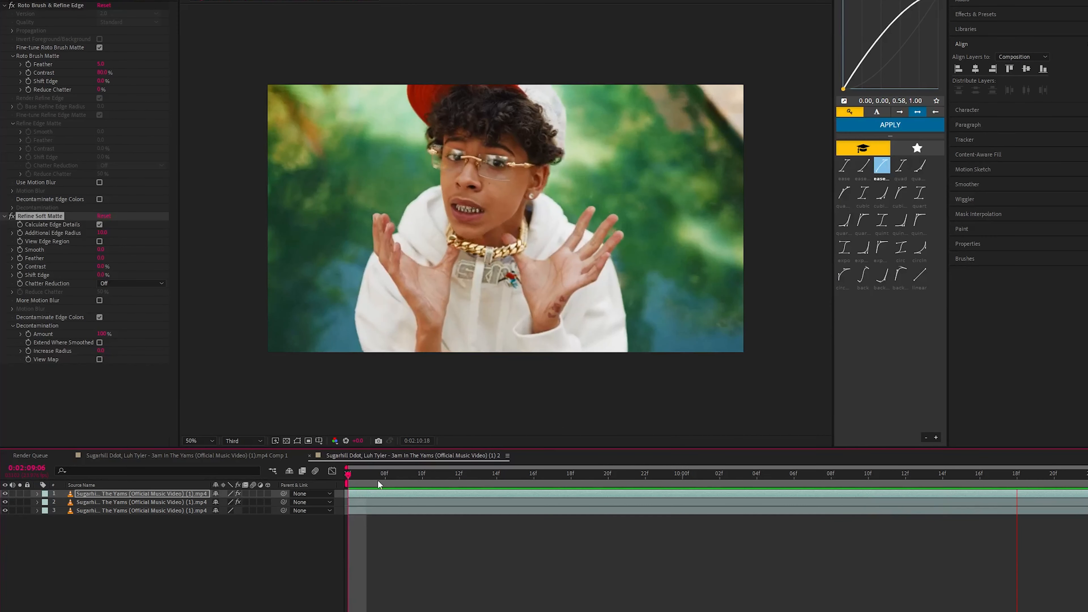
key("space")
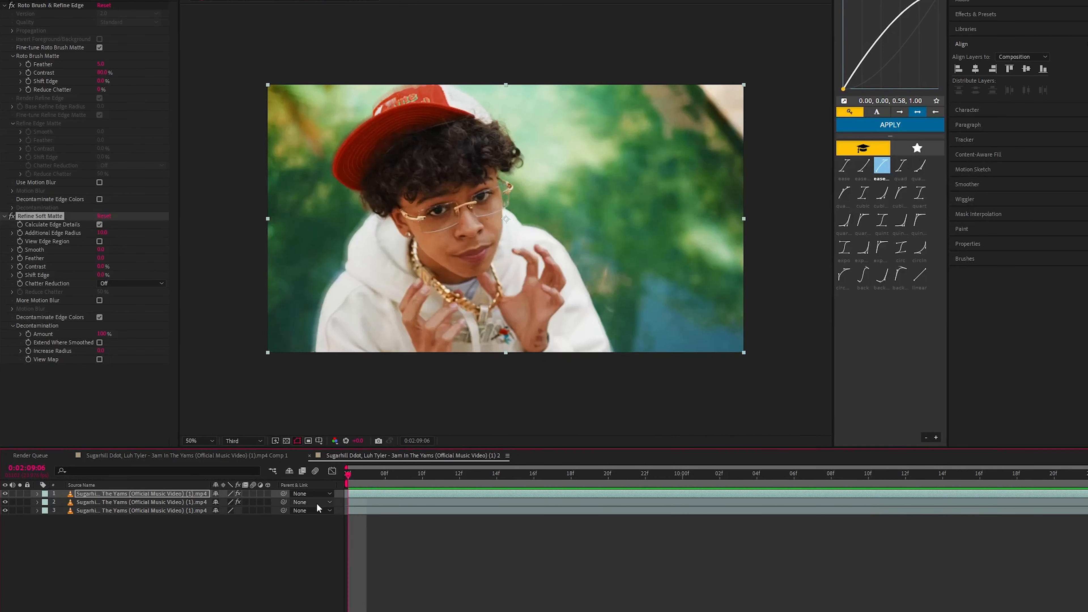
key("space")
key("space")
left_click_drag(371, 479, 348, 480)
Apply Easy Ease to both Shift Center To keyframes of the Offset effect on the middle cutout layer.
left_click(351, 499)
key("u")
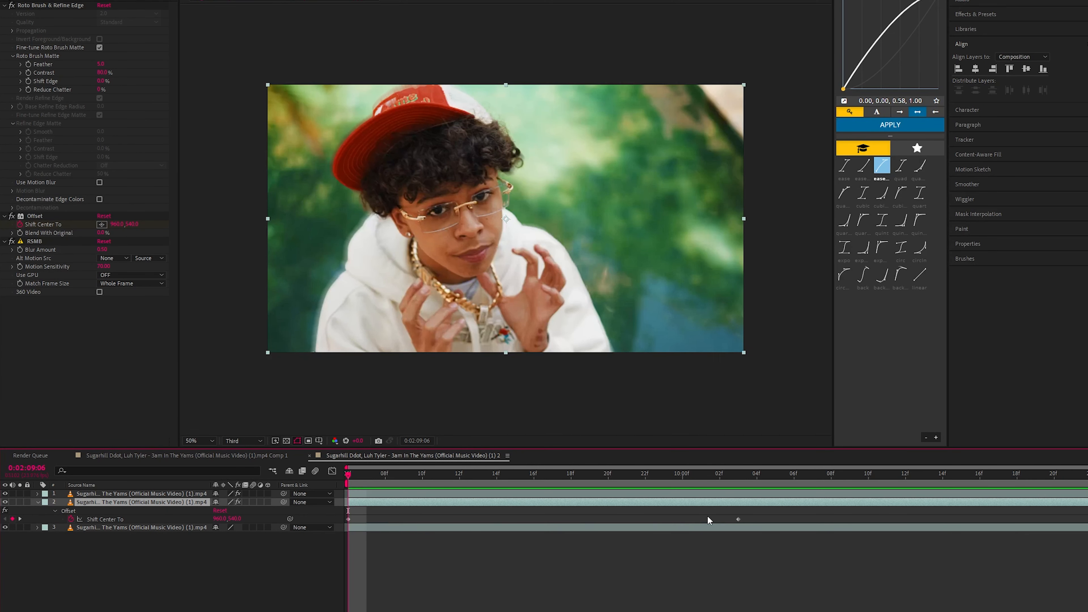
left_click_drag(758, 517, 342, 535)
key("F9")
Lengthen the first Shift Center To keyframe's ease in the speed graph and preview the slower start of the slide.
left_click(332, 471)
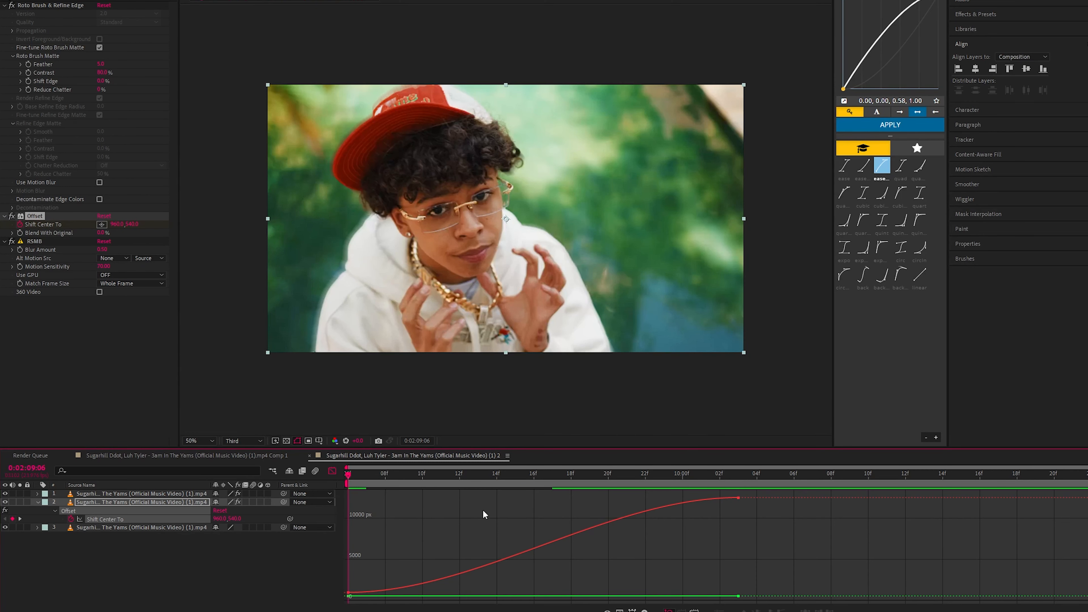
left_click(683, 508)
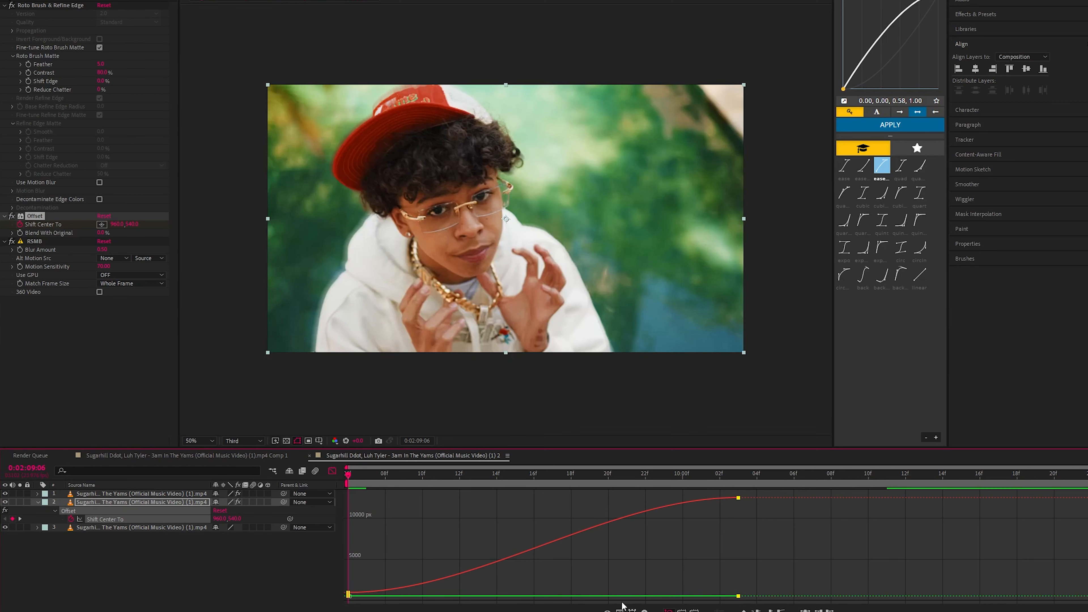
left_click(619, 611)
left_click(651, 516)
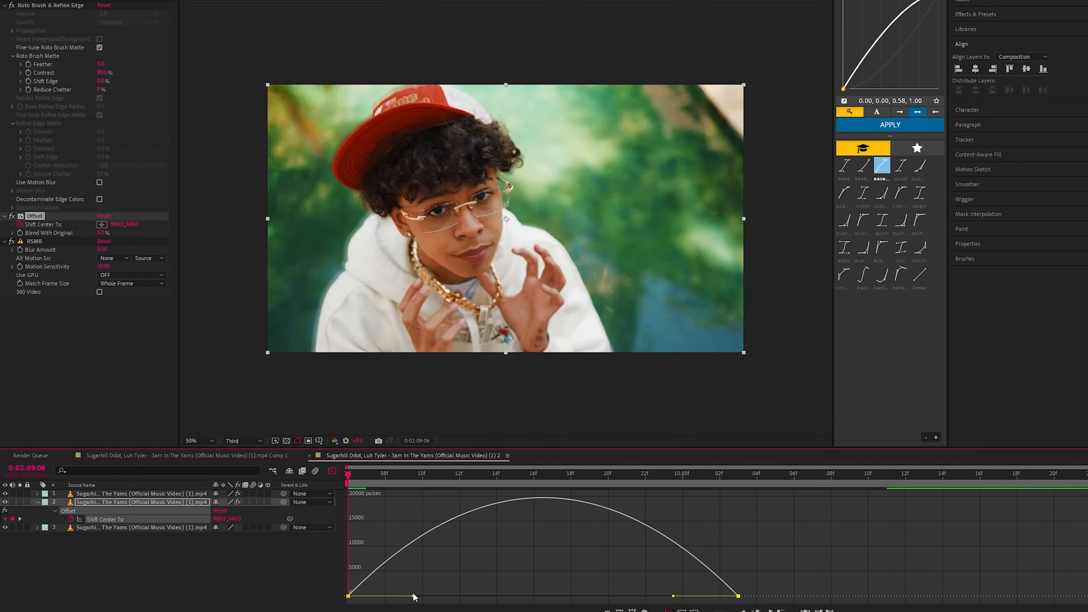
left_click_drag(345, 476, 478, 596)
key("Home")
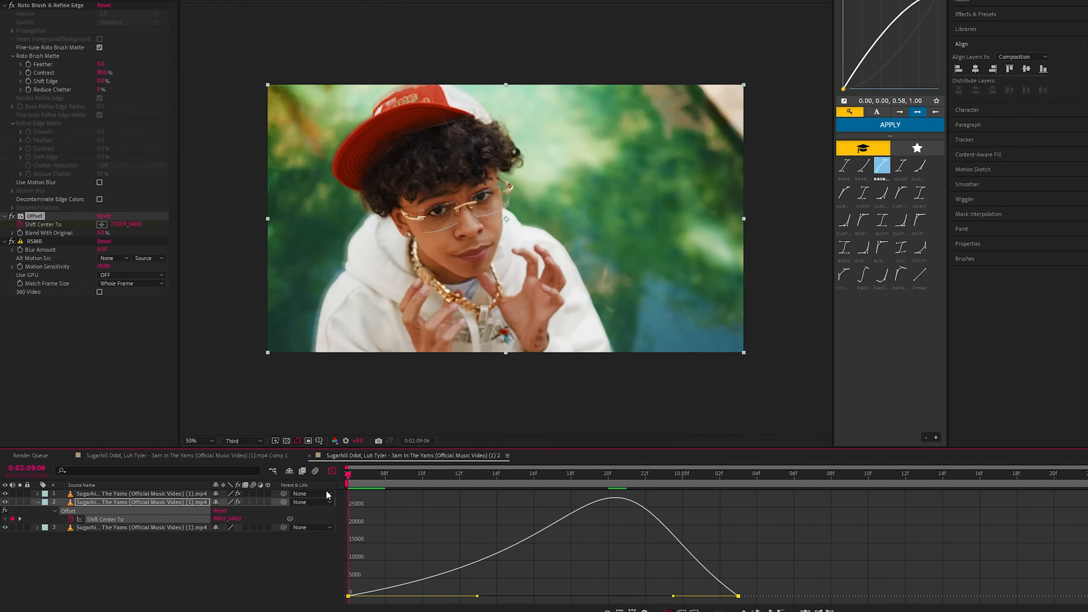
key("space")
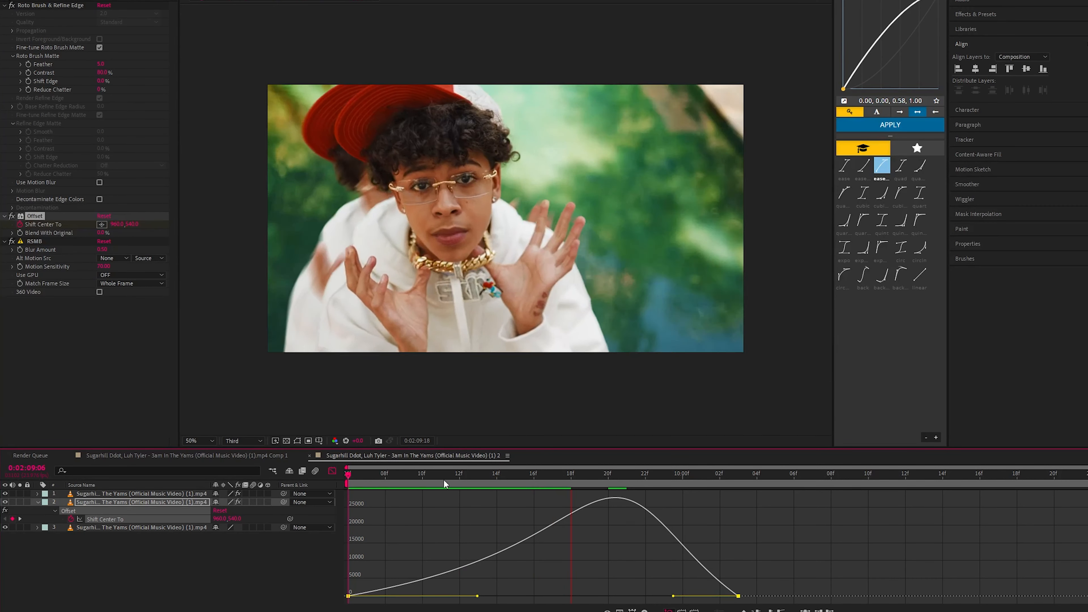
key("space")
key("space")
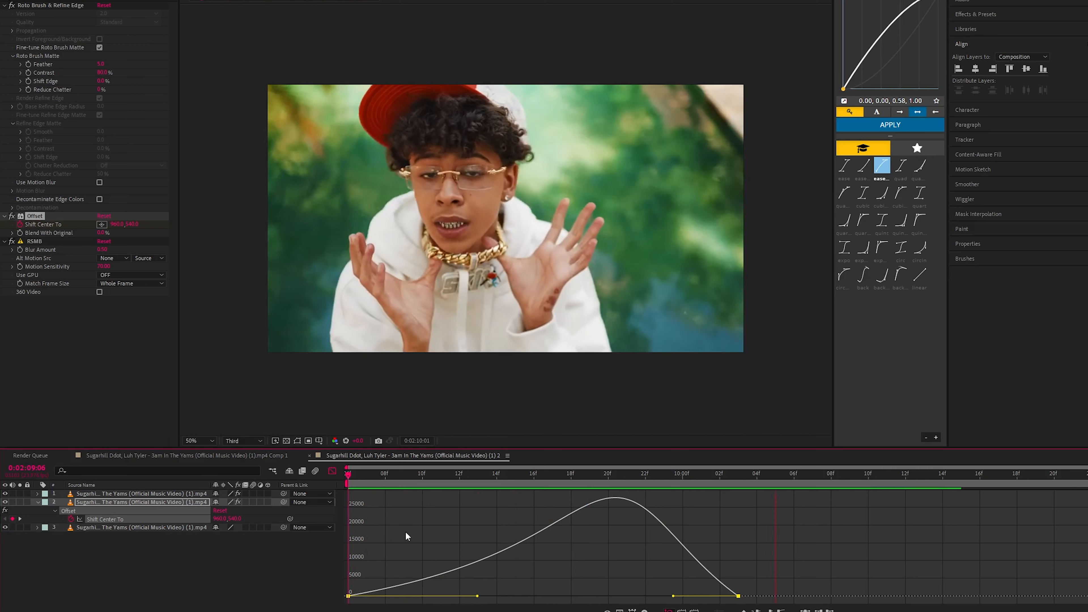
key("space")
Lengthen the last Shift Center To keyframe's incoming ease to centre the speed peak, and preview the slide.
left_click_drag(671, 599, 609, 597)
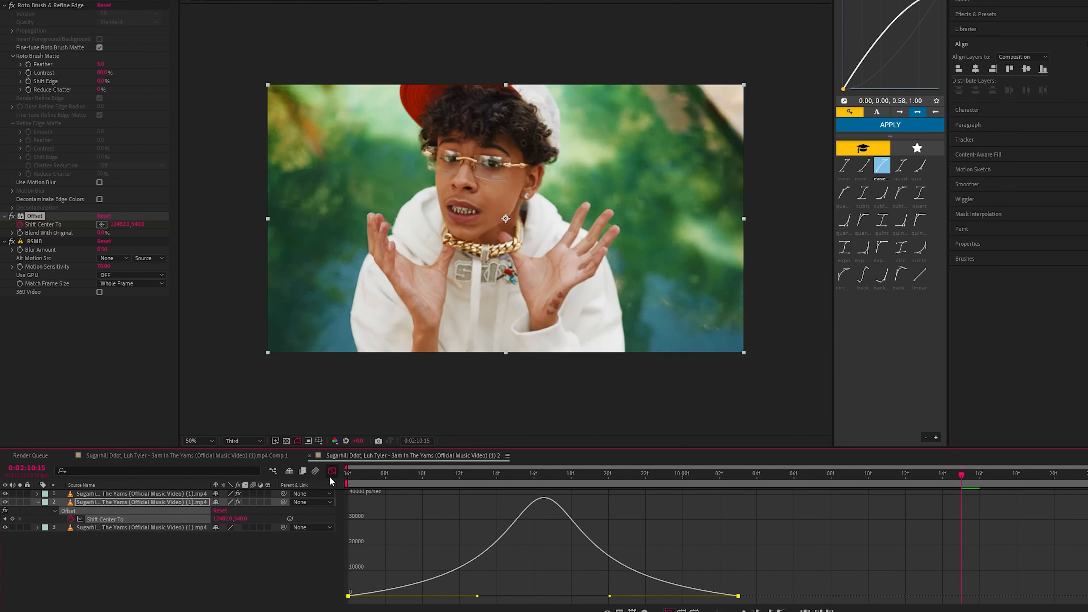
key("space")
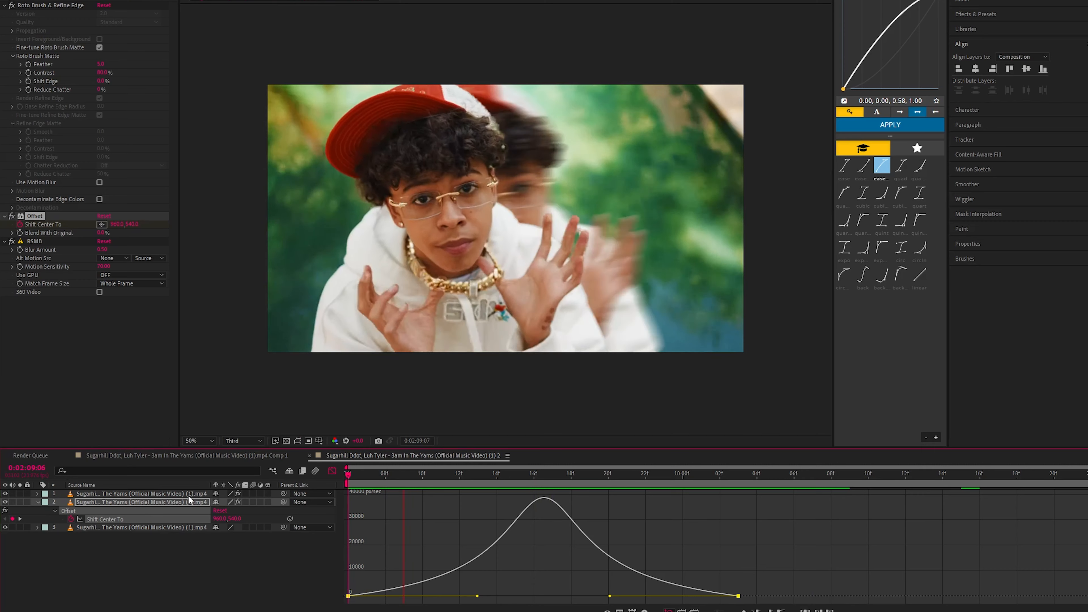
key("space")
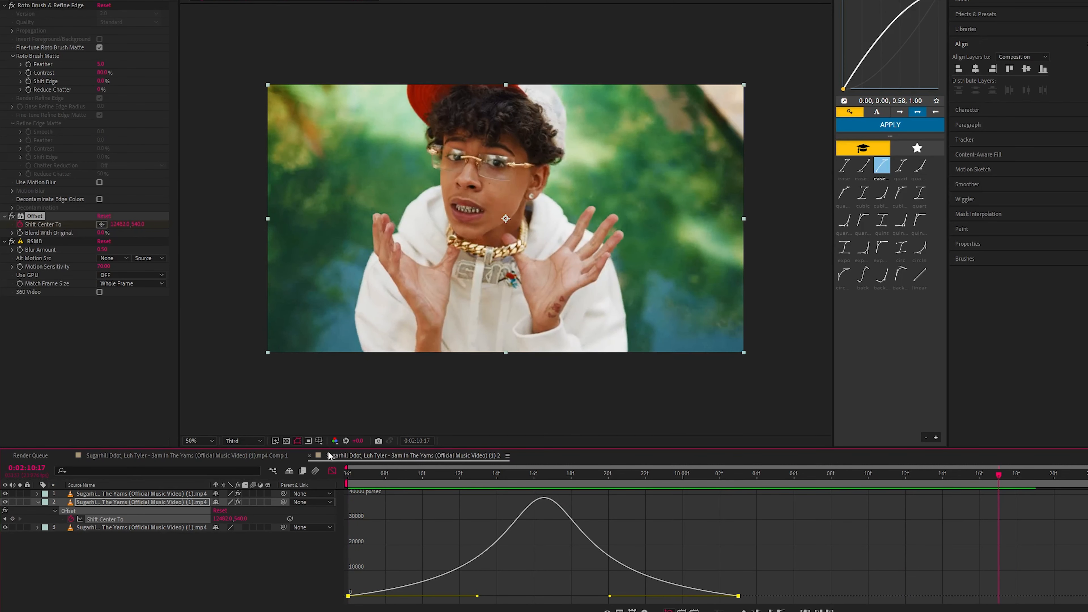
Return to the layer bar view and move the last Shift Center To keyframe to 0:02:10:18, checking the slower slide.
left_click(332, 471)
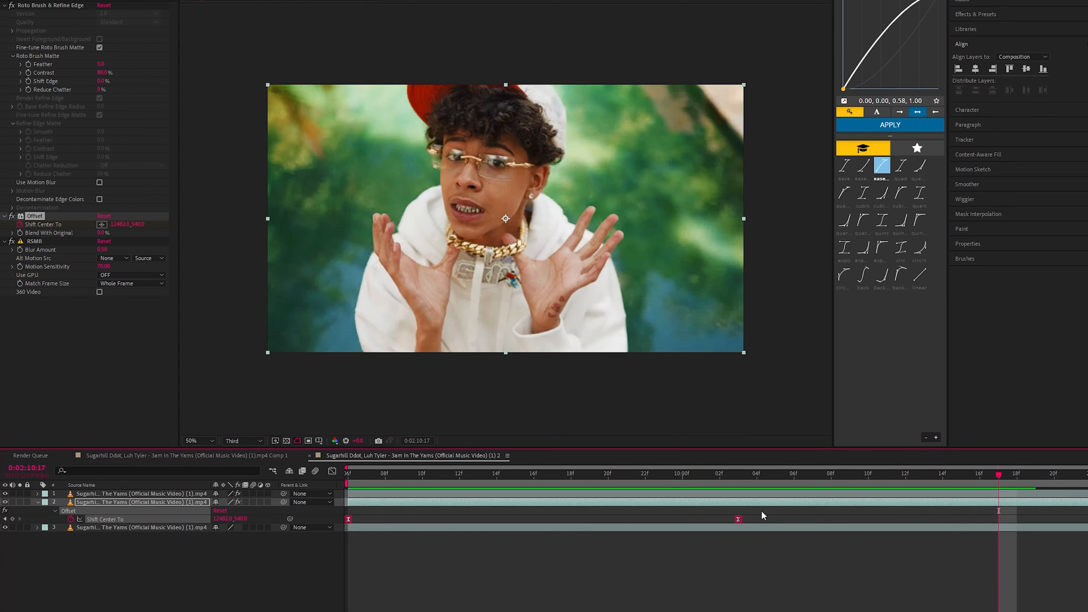
left_click_drag(738, 520, 27, 510)
key("space")
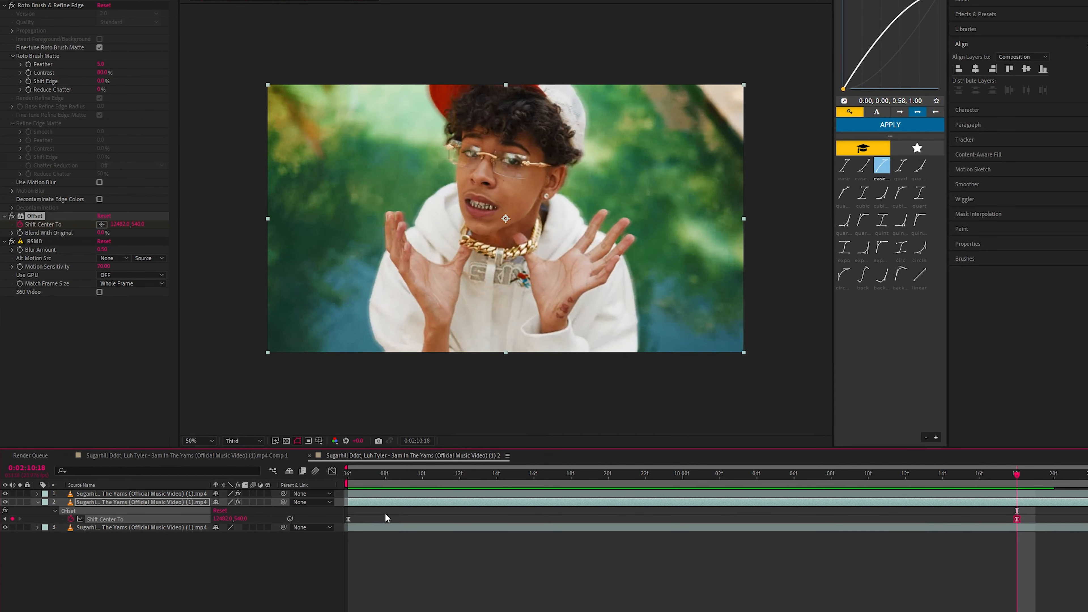
Pre-compose all three performer layers into Pre-comp 2 and play it back.
key("ctrl+a")
right_click(388, 494)
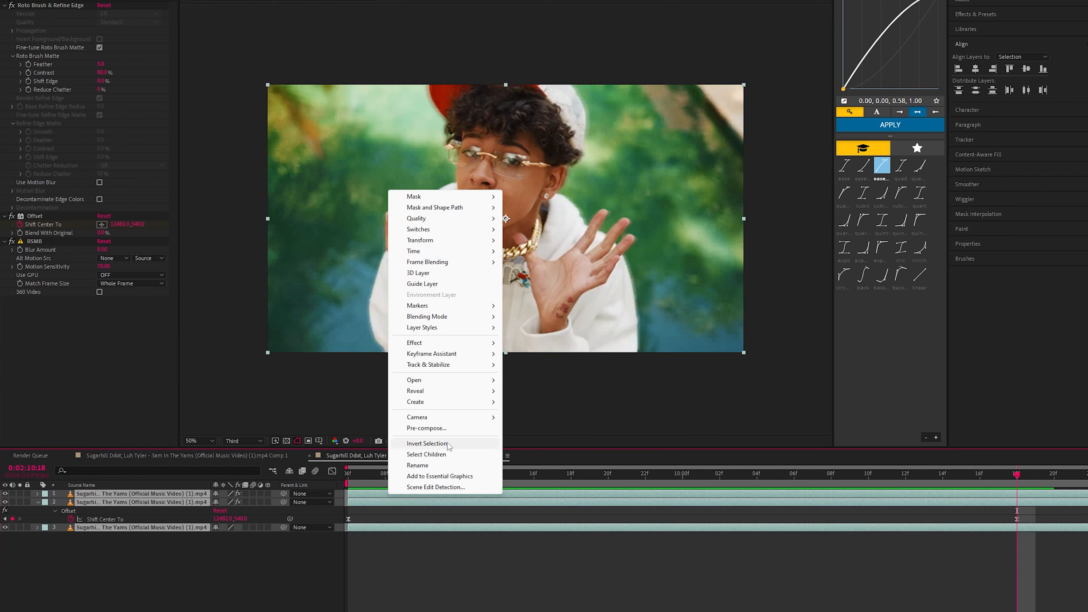
left_click(459, 430)
key("Return")
key("space")
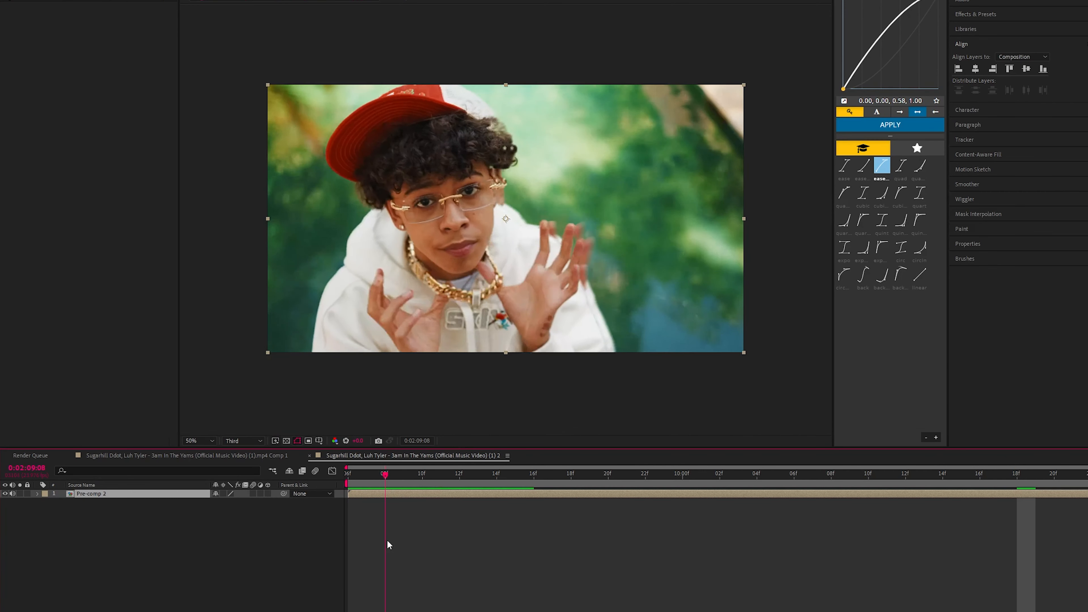
Apply the S_Shake effect to Pre-comp 2 with an Amplitude keyframe of 1 at 0:02:09:12, and reveal its keyframes.
key("ctrl+space")
type("shak")
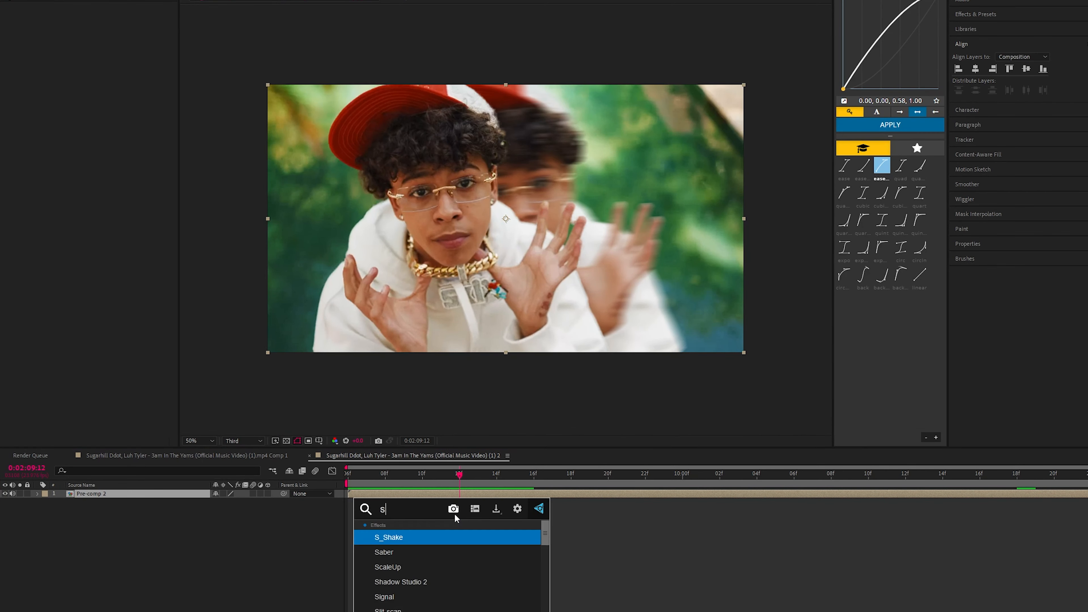
key("Return")
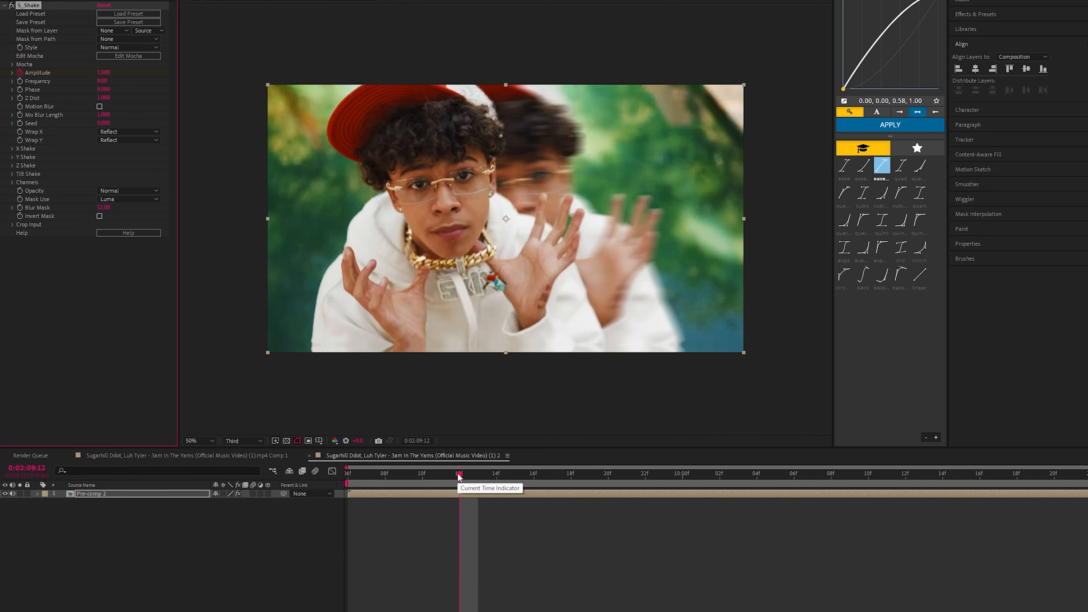
key("u")
Keyframe the S_Shake Amplitude at 0 at the start of the clip, 0:02:09:06.
left_click_drag(459, 476, 355, 508)
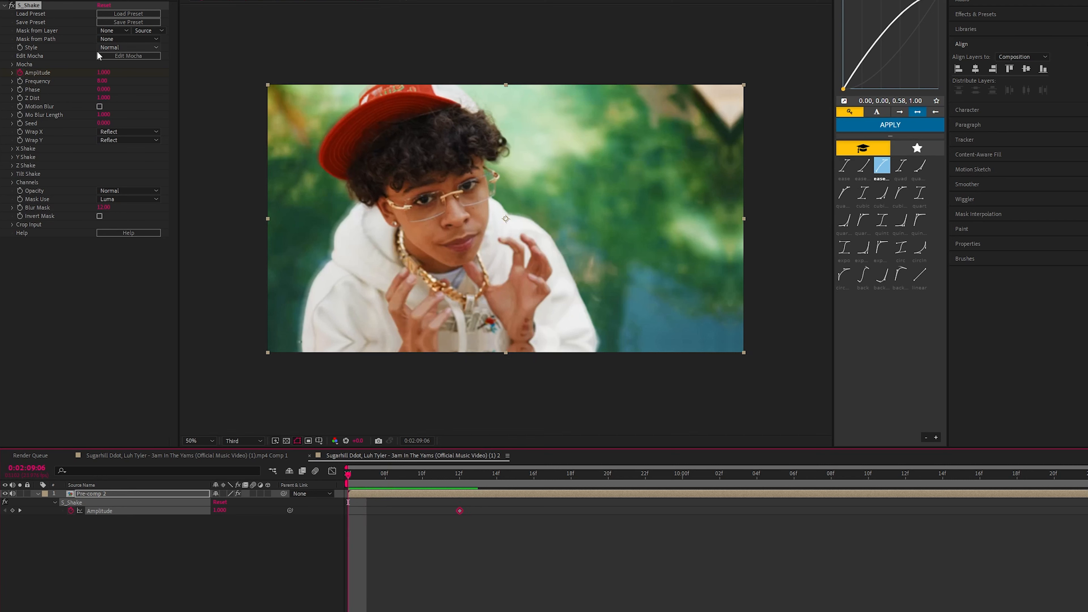
left_click(105, 73)
key("Return")
Add S_Shake Amplitude keyframes of 1 at 0:02:10:11 and 0 at 0:02:10:18 so the shake fades out.
left_click_drag(368, 483, 887, 530)
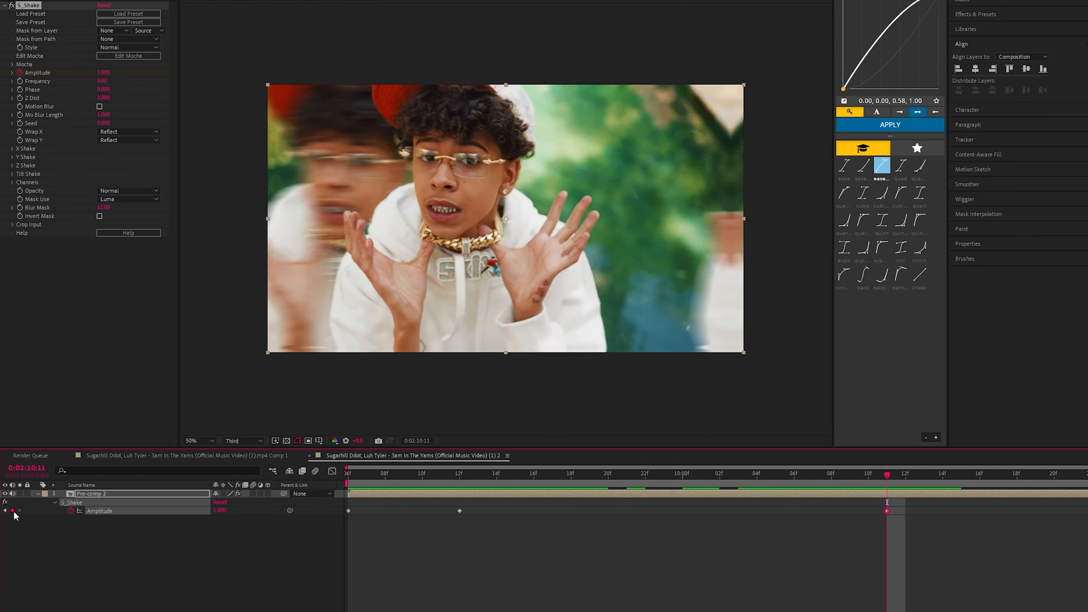
left_click_drag(900, 483, 1021, 501)
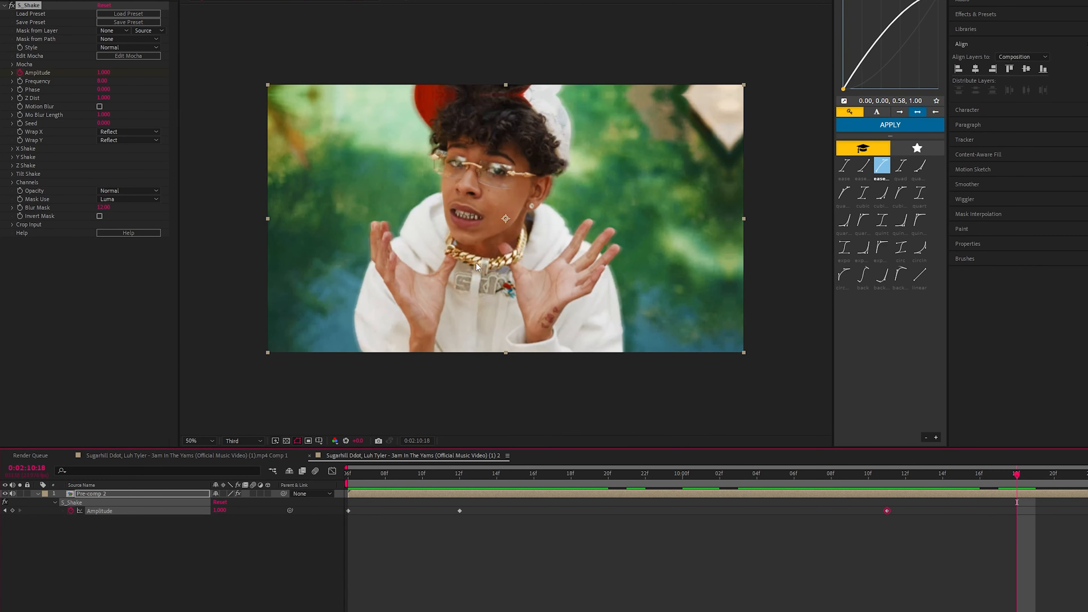
left_click(106, 73)
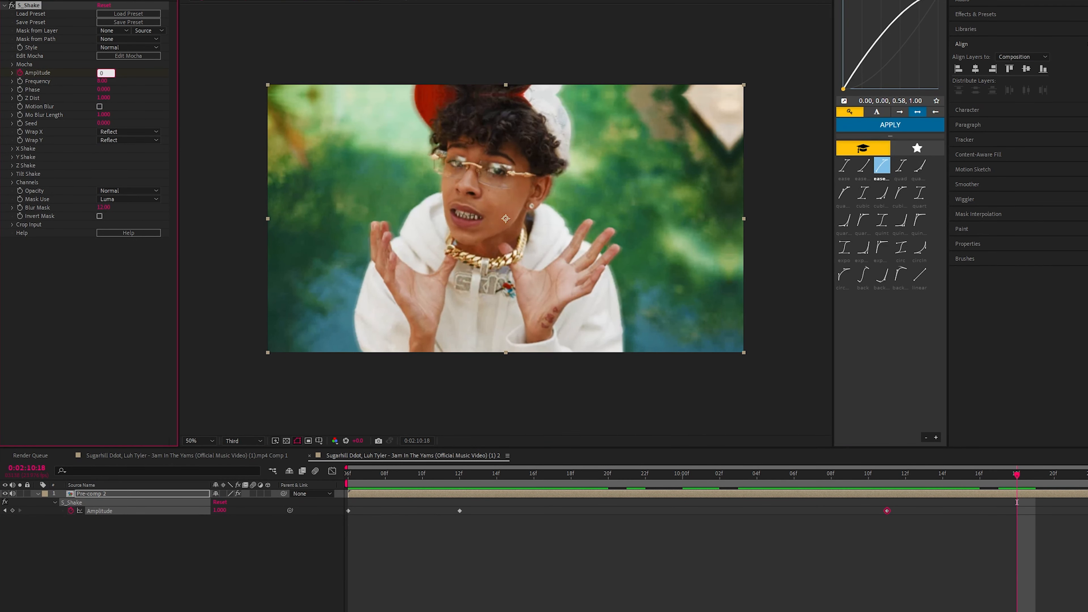
key("Return")
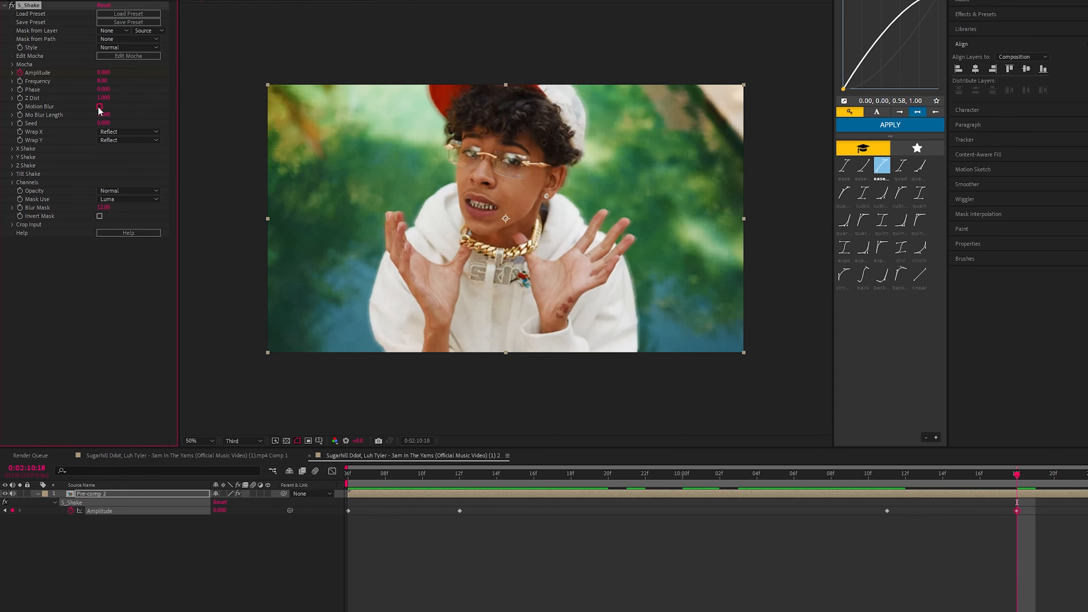
Enable Motion Blur in S_Shake and preview the shake from the start.
left_click(99, 107)
key("Home")
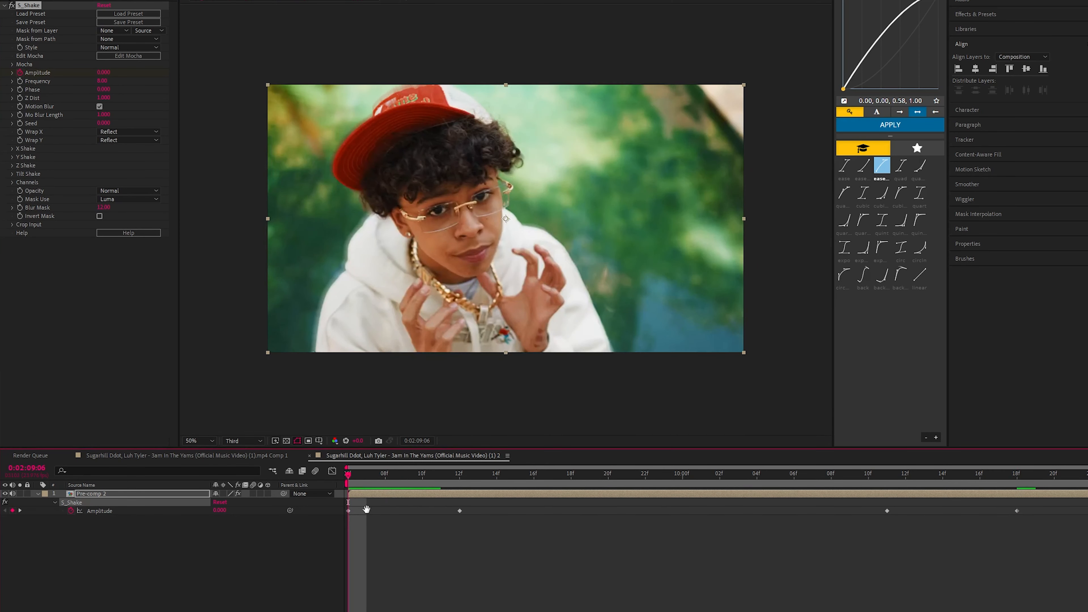
key("space")
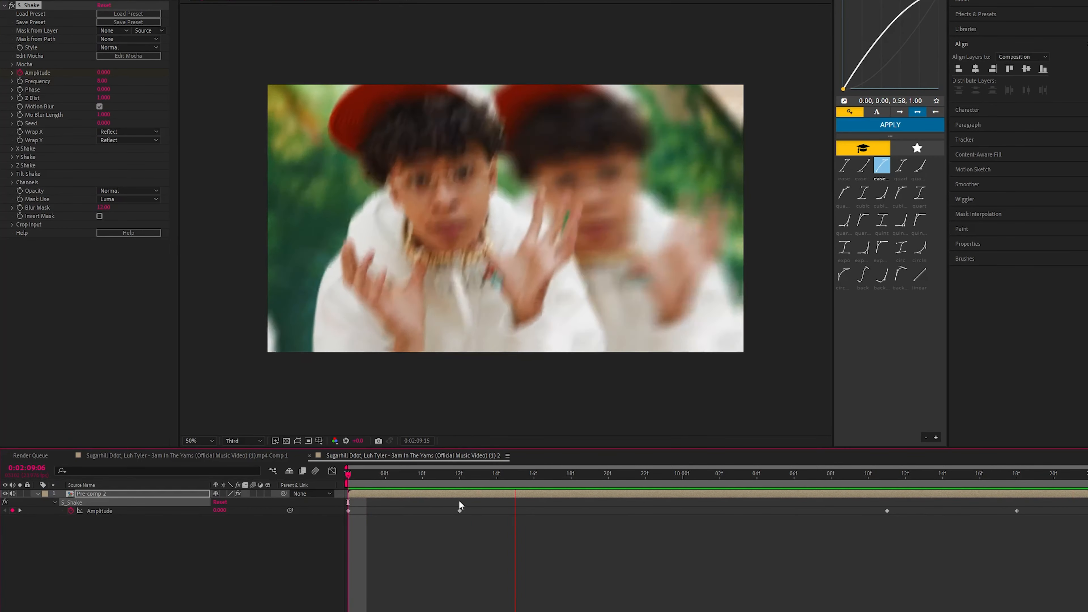
Reduce the two middle S_Shake Amplitude keyframes, at 0:02:09:12 and 0:02:10:11, to 0.5 and preview the softer shake.
left_click(459, 477)
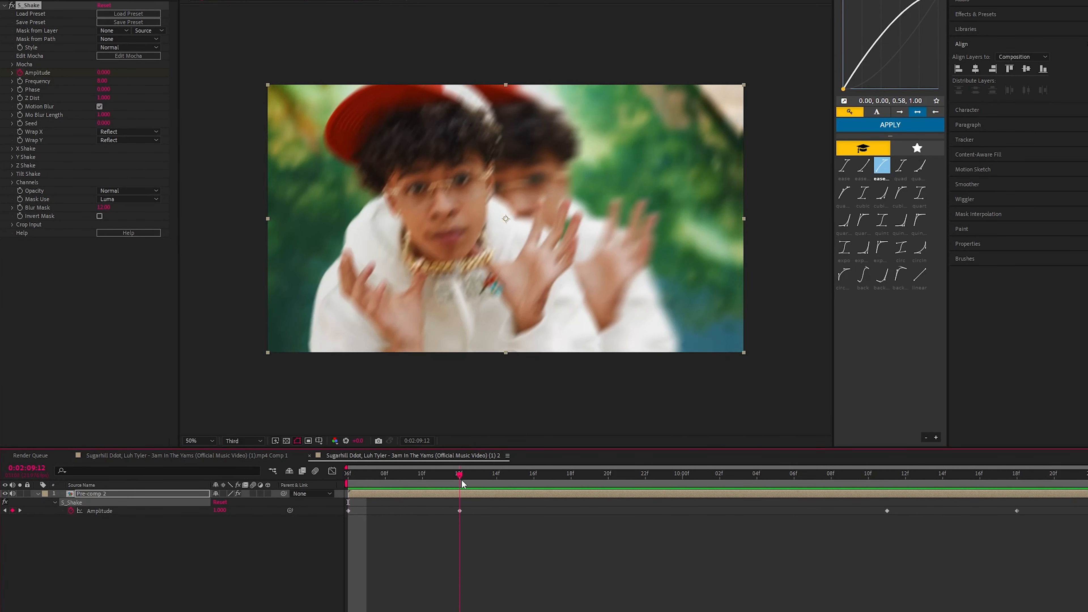
left_click(103, 73)
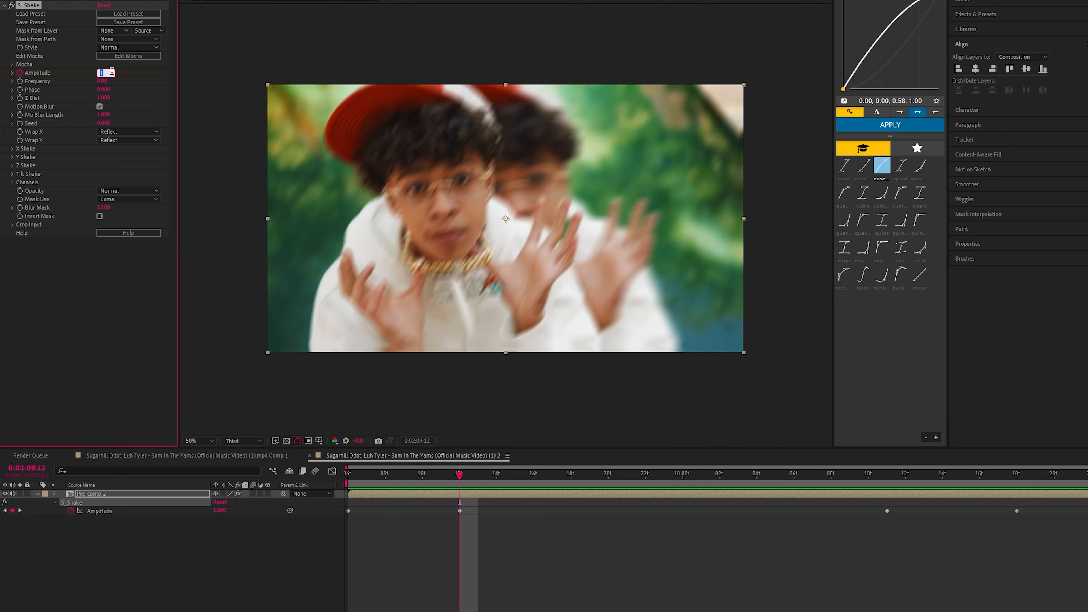
type("0.5")
key("Return")
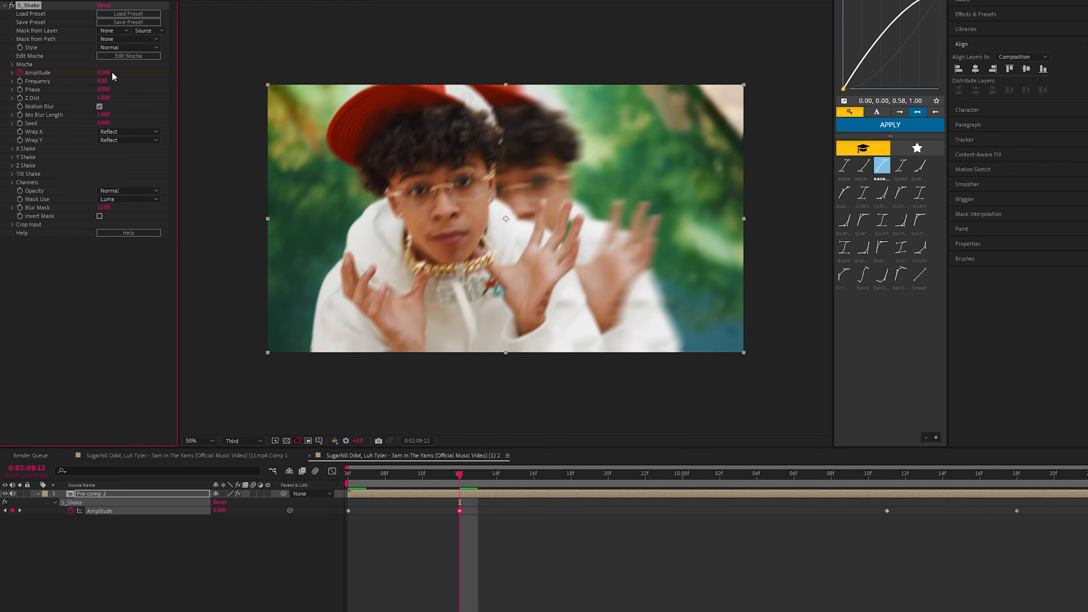
left_click(885, 488)
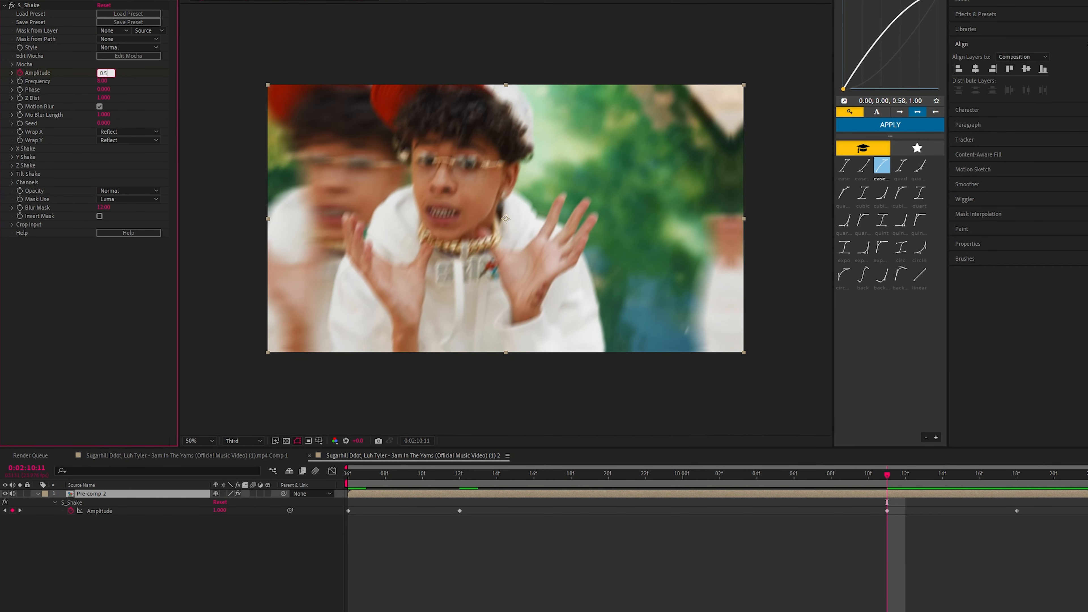
type("0.5")
key("Return")
key("space")
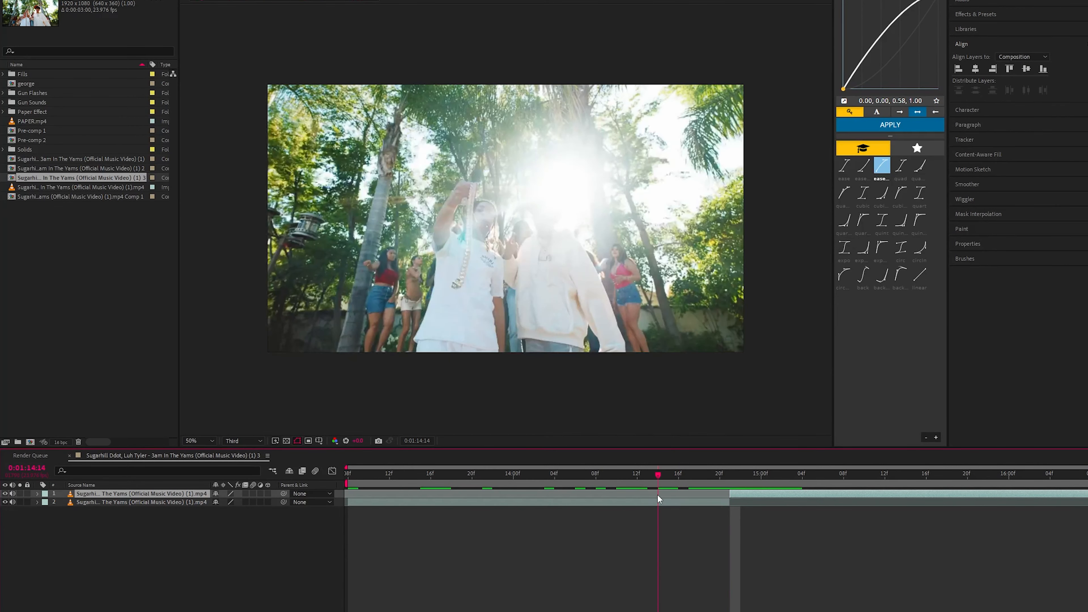
Apply S_BlurMoCurves to the first clip and keyframe Z Dist at 1 at 0:01:14:18, shortly before the cut.
left_click_drag(577, 528, 507, 534)
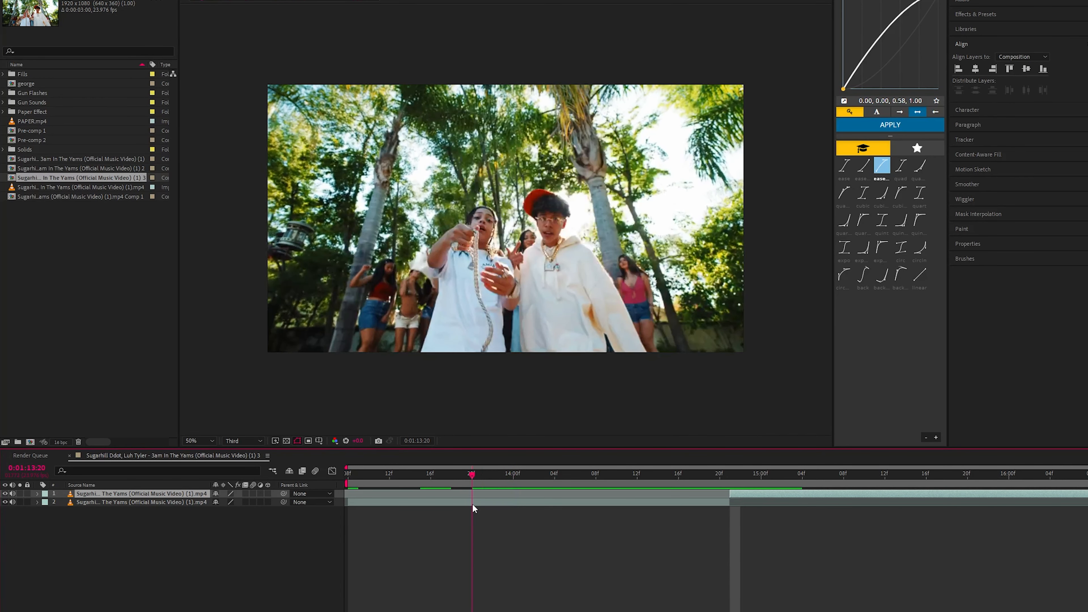
left_click_drag(451, 511, 732, 482)
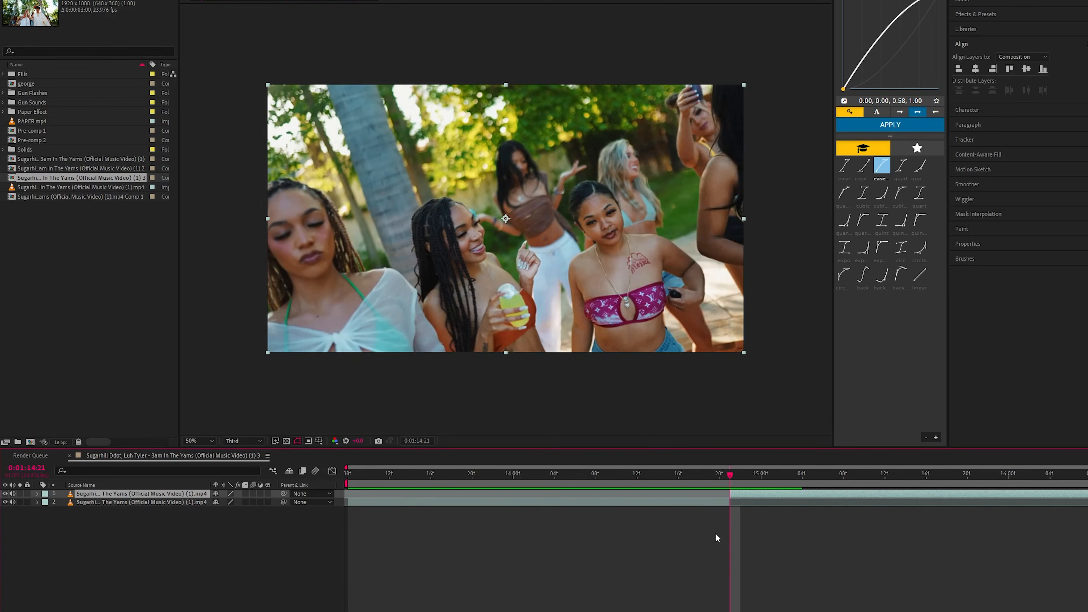
left_click(701, 474)
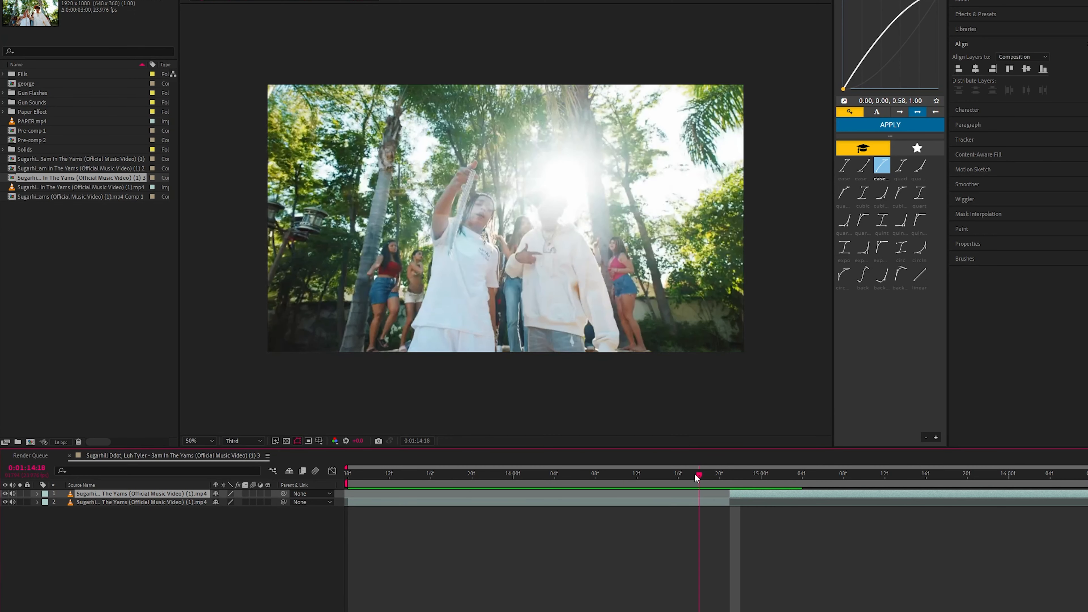
left_click(713, 503)
key("ctrl+space")
type("b")
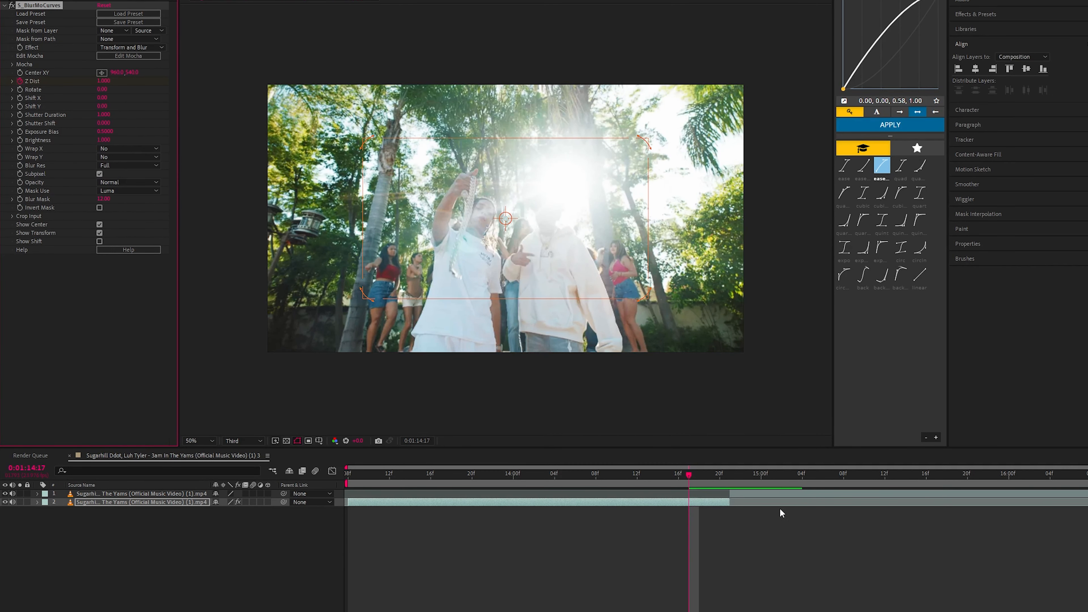
key("u")
Start keyframing S_BlurMoCurves Rotate on the first clip at 0:01:14:18, with the value at 0.
left_click_drag(680, 479, 728, 467)
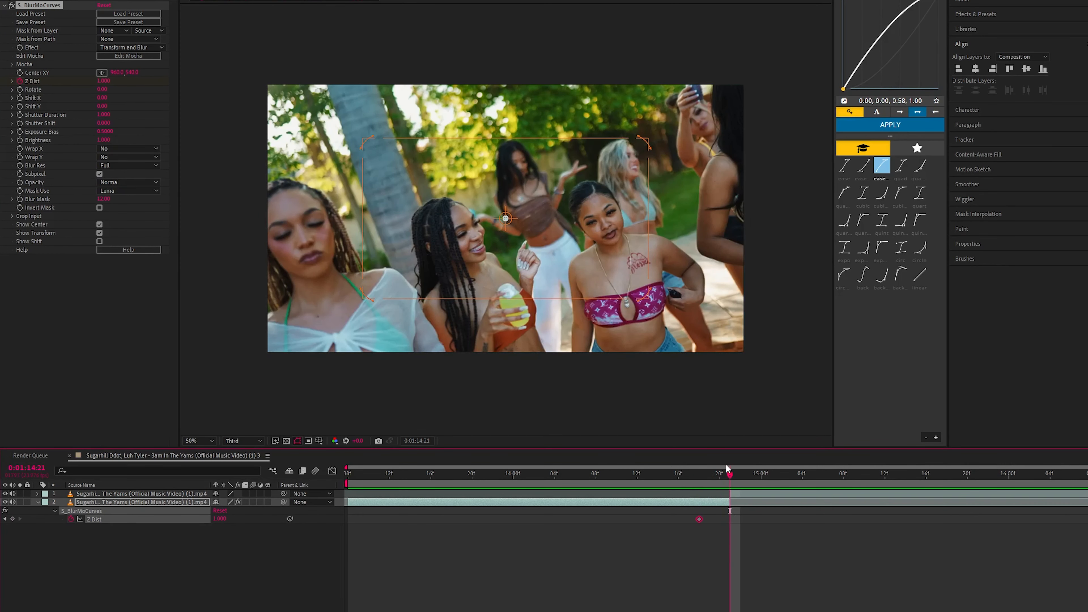
key("Page_Up")
key("Page_Up")
key("Page_Up")
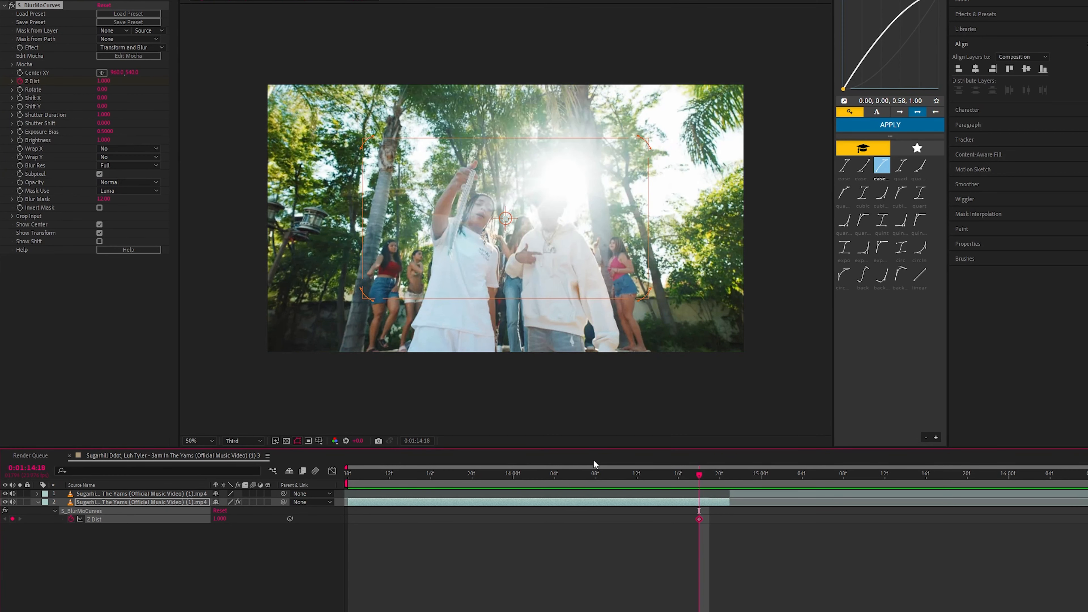
key("Page_Down")
key("Page_Down")
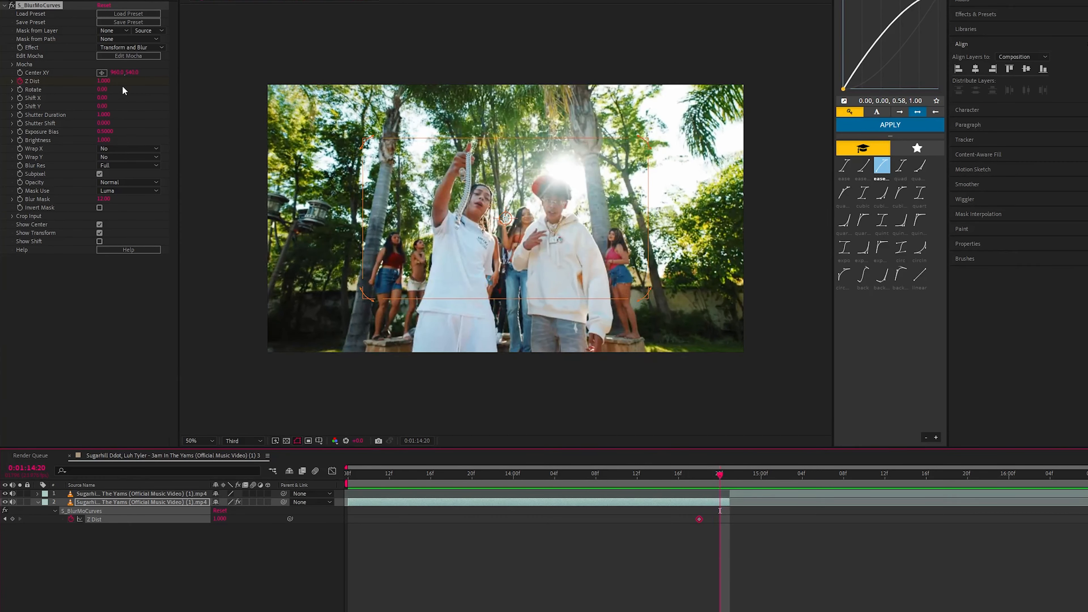
key("Page_Up")
key("Page_Up")
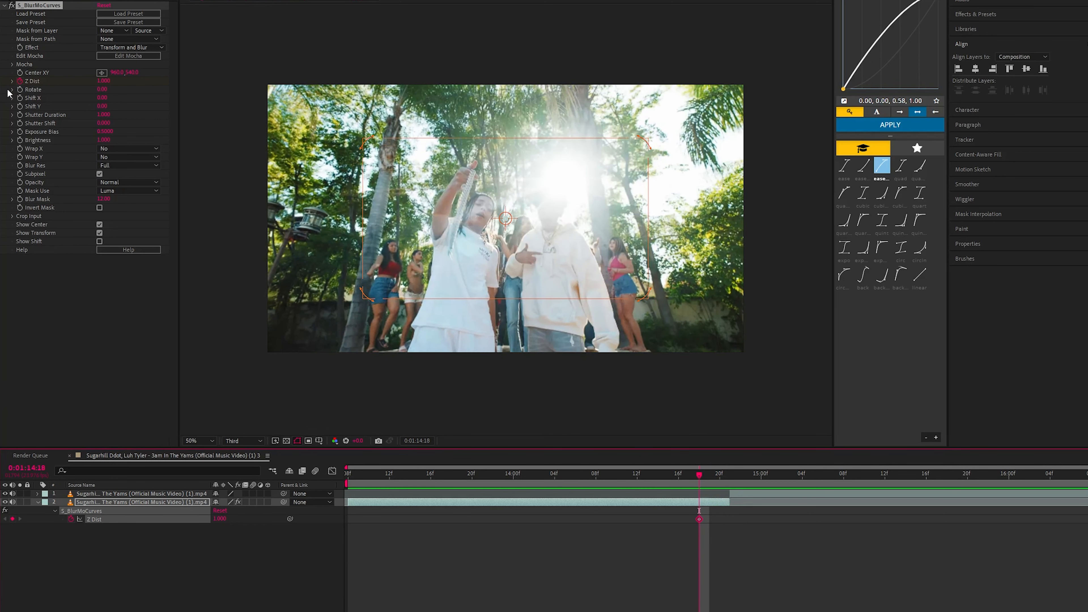
left_click(20, 89)
Add a Rotate keyframe of 90 to the first clip's S_BlurMoCurves at 0:01:14:20.
key("Page_Down")
key("Page_Down")
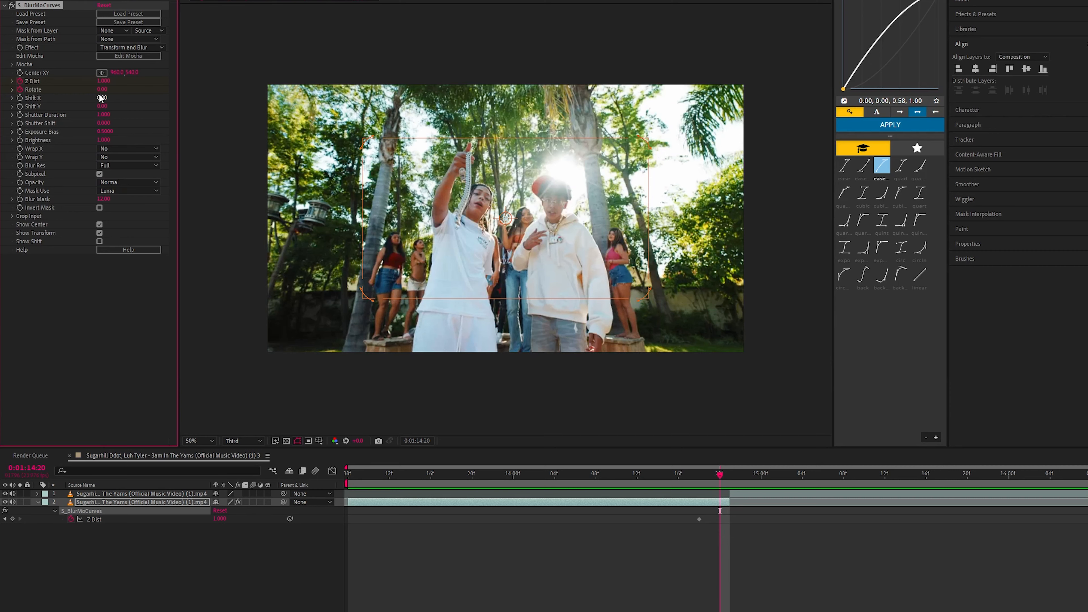
left_click_drag(104, 92, 141, 81)
type("0")
key("Return")
Set Wrap X and Wrap Y to Reflect in the first clip's S_BlurMoCurves.
left_click(102, 149)
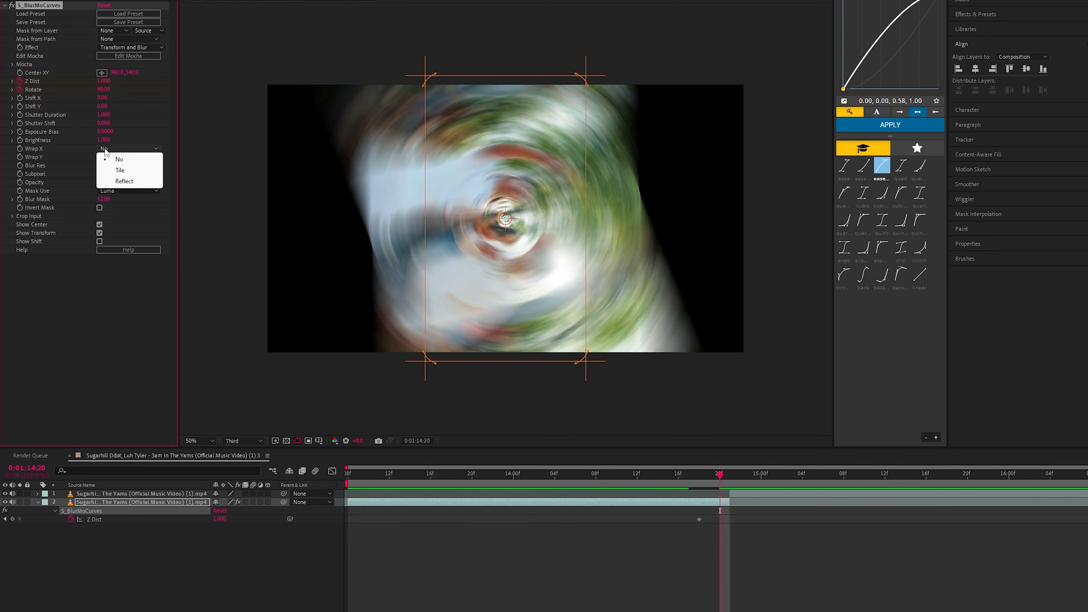
left_click(124, 180)
left_click(143, 157)
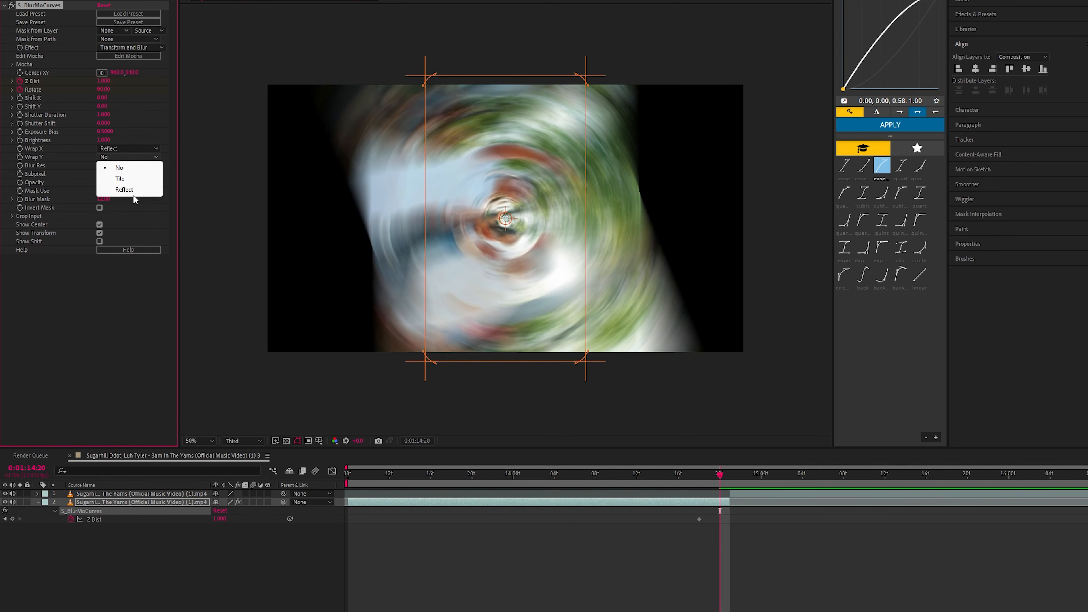
left_click(128, 189)
Apply S_BlurMoCurves to the second clip and keyframe Rotate at -90 at 0:01:14:21 and 0 at 0:01:15:00.
left_click_drag(690, 487, 729, 481)
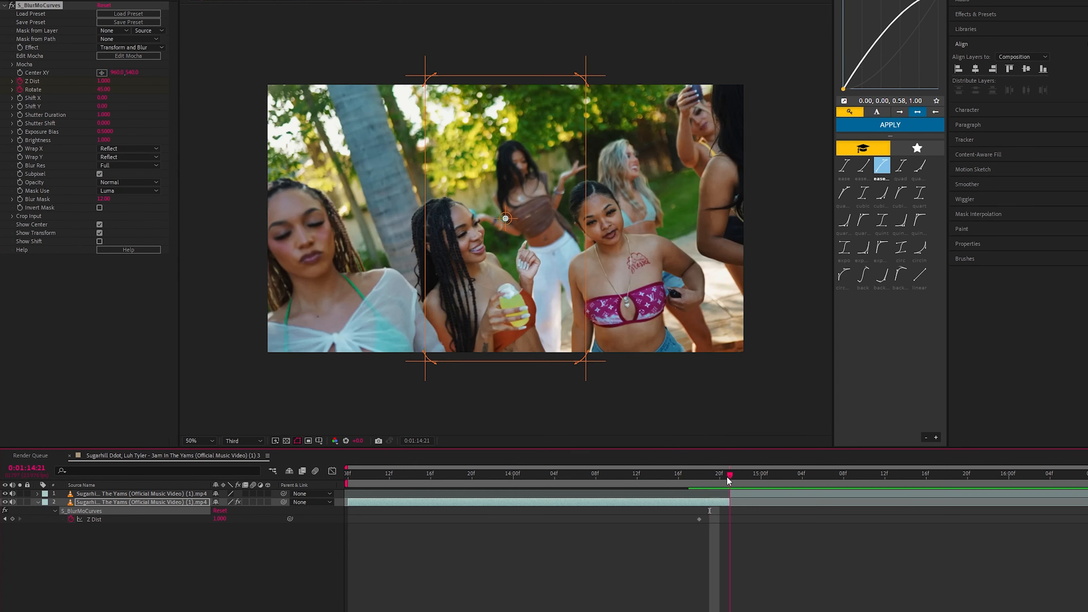
left_click(742, 493)
key("ctrl+space")
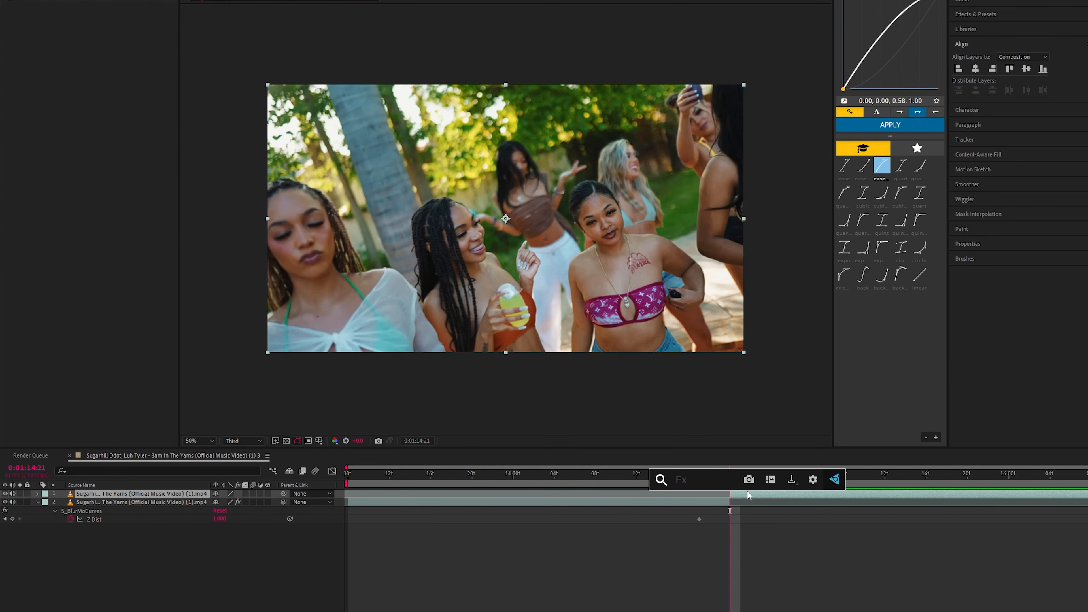
type("blurmo")
key("Return")
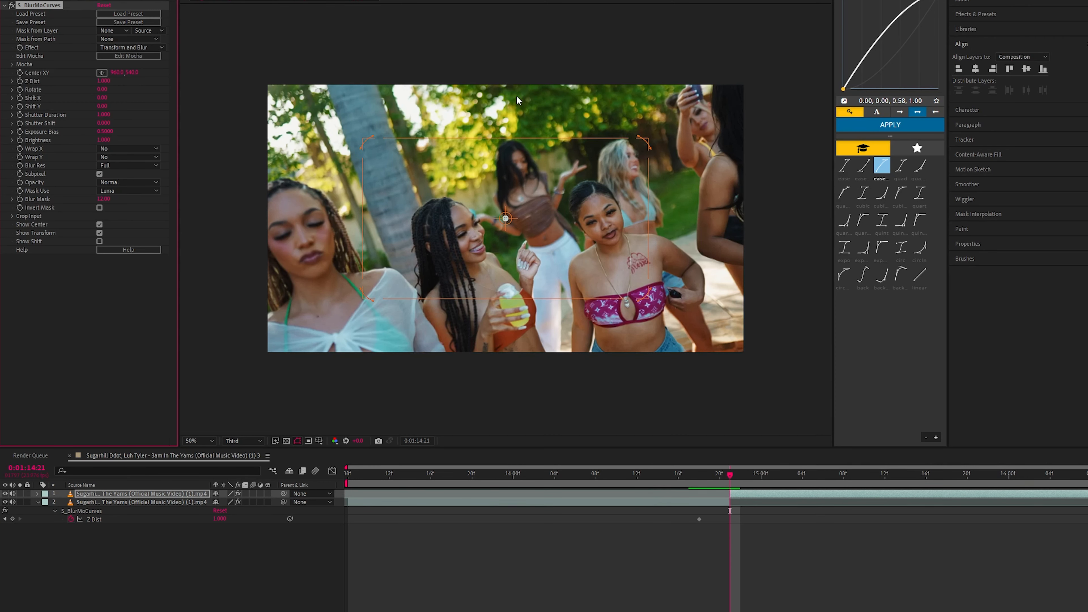
left_click_drag(107, 86, 75, 101)
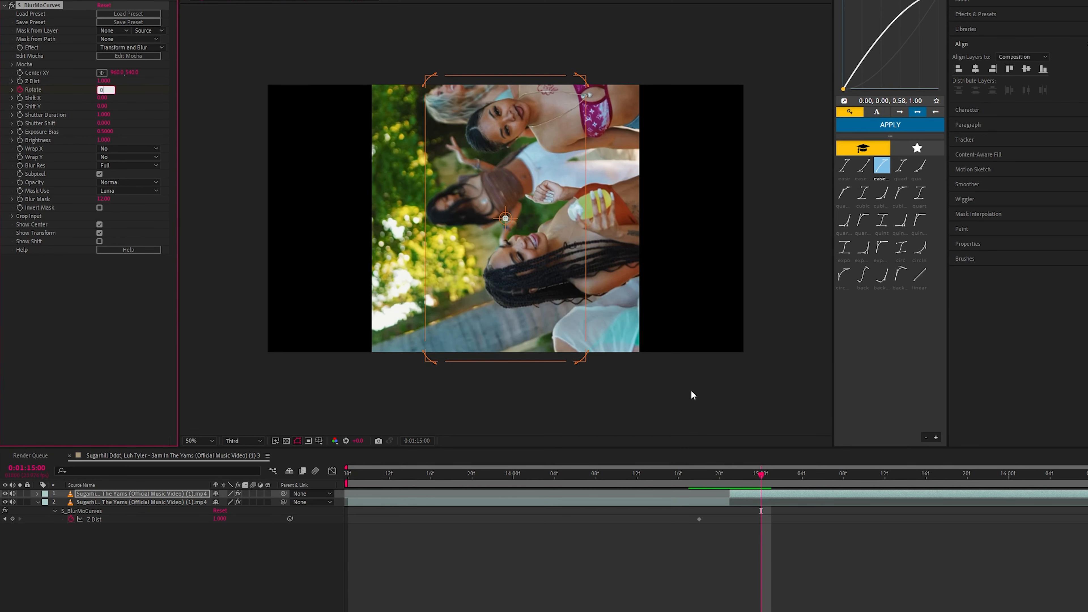
key("Return")
Set Wrap X and Wrap Y to Reflect in the second clip's S_BlurMoCurves and preview the spin transition.
left_click(133, 149)
left_click(129, 181)
left_click(129, 157)
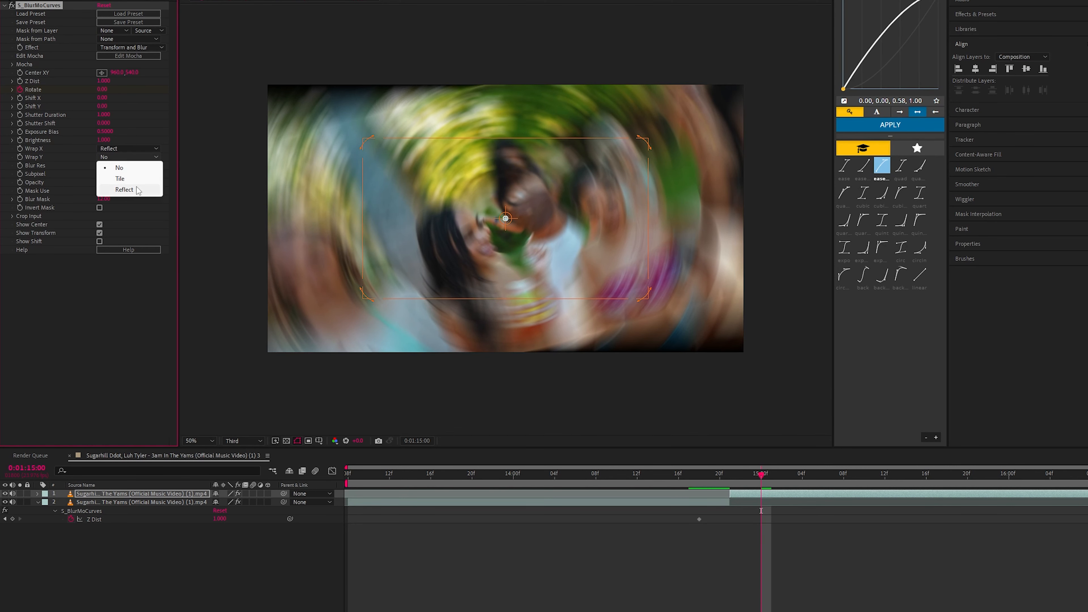
left_click(129, 190)
left_click_drag(722, 472, 596, 479)
key("space")
key("space")
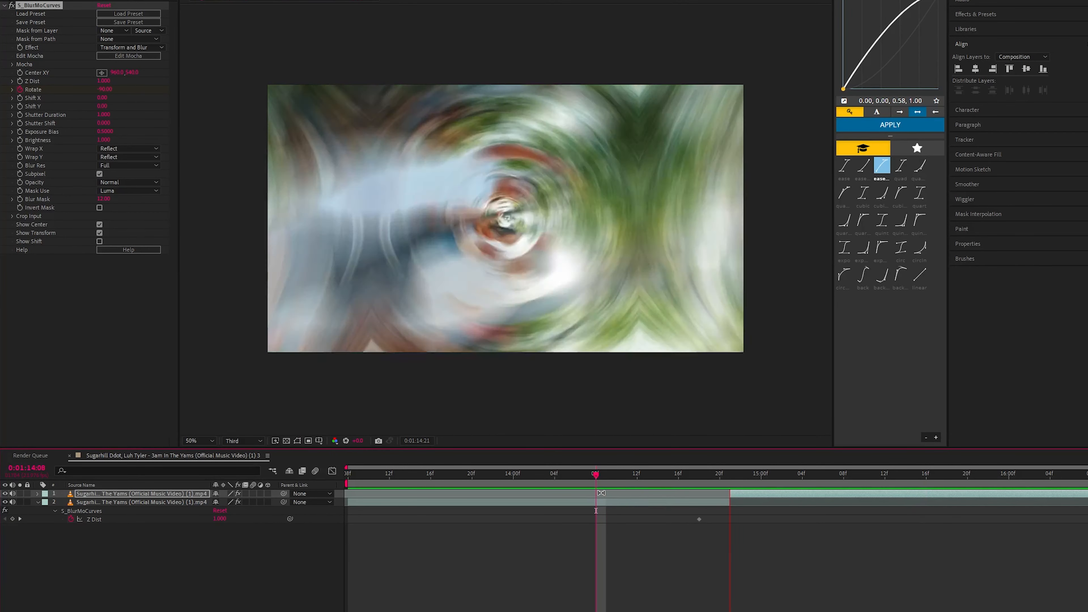
Reveal the first clip's S_BlurMoCurves keyframes and apply Easy Ease to its two Rotate keyframes.
left_click_drag(694, 473, 718, 500)
left_click(724, 501)
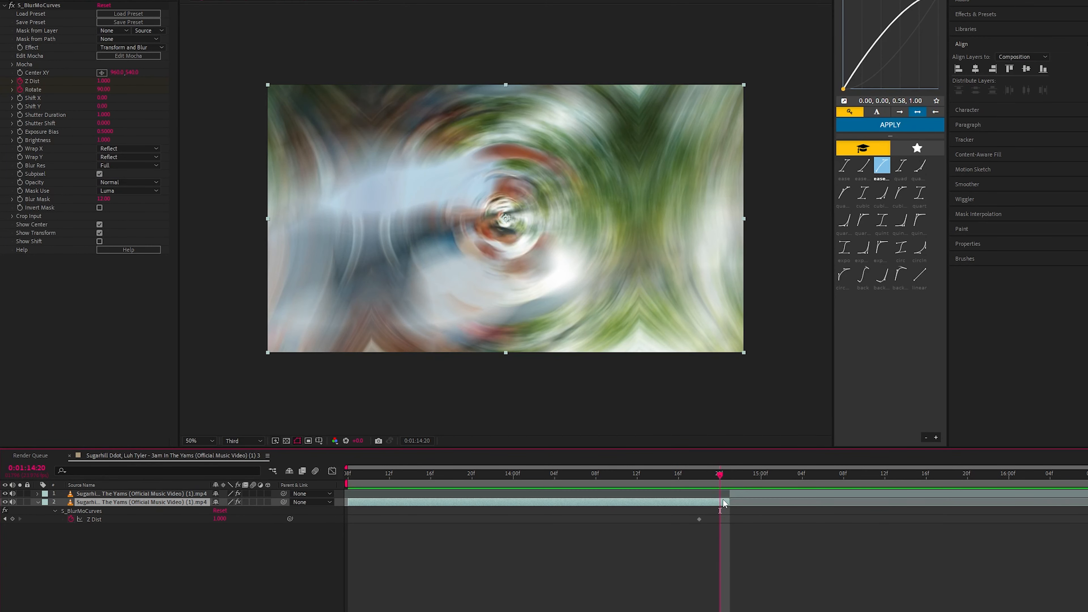
key("u")
key("u")
left_click_drag(727, 528, 680, 552)
key("F9")
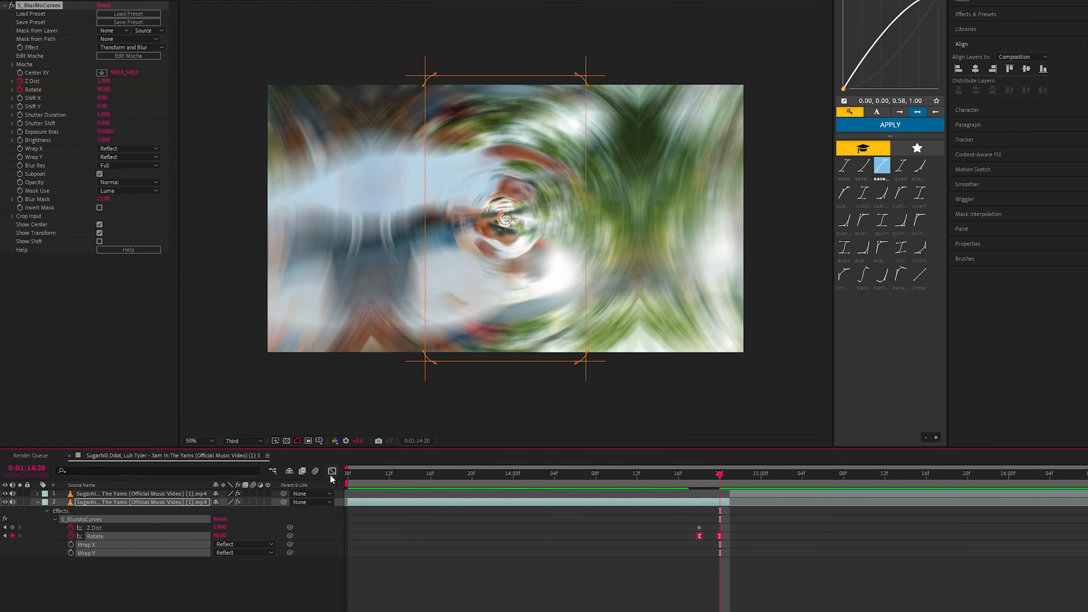
Raise the first Rotate keyframe's outgoing influence to 100% in the speed graph so the spin accelerates toward the cut.
left_click(333, 471)
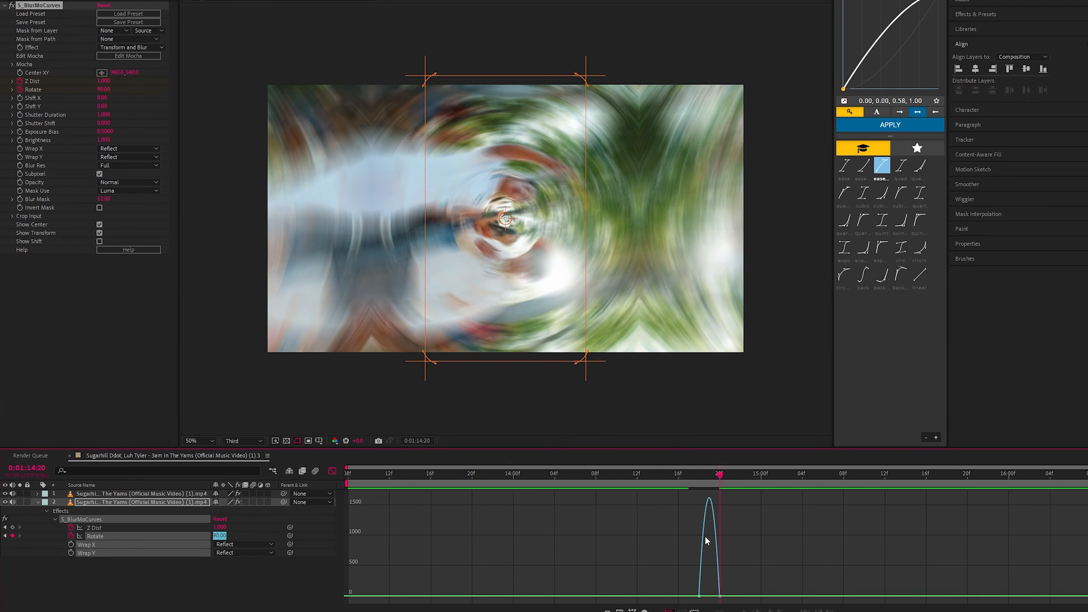
left_click(701, 585)
left_click_drag(703, 600, 713, 601)
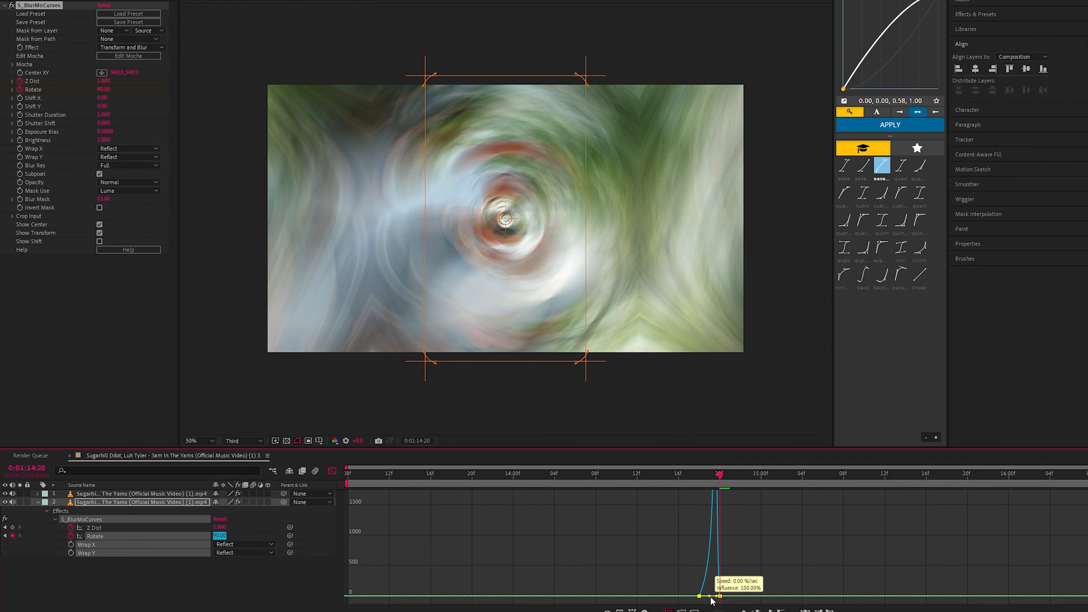
left_click(700, 475)
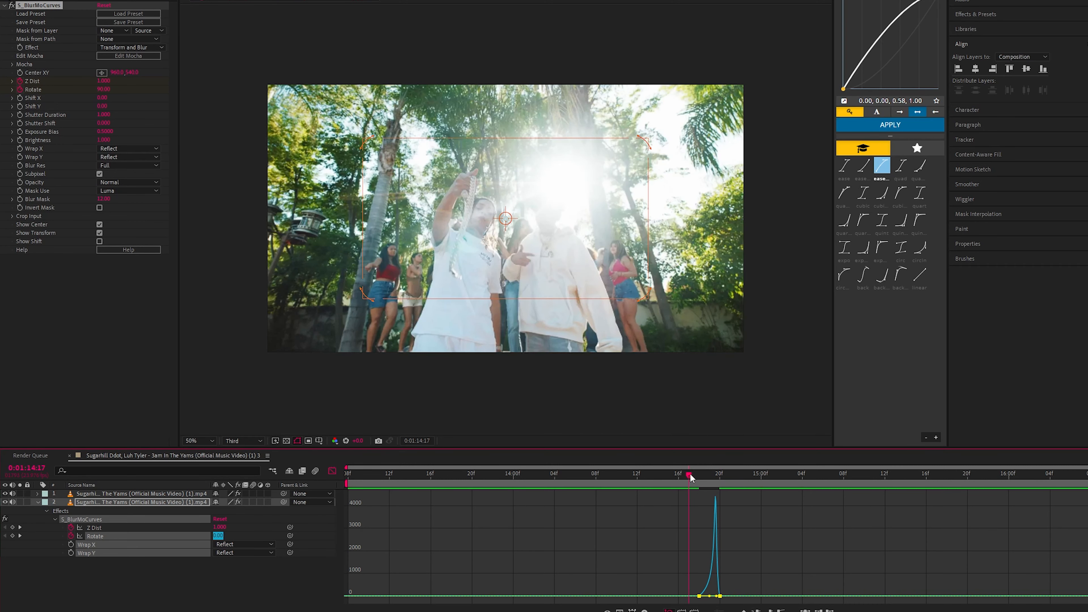
left_click_drag(706, 474, 720, 508)
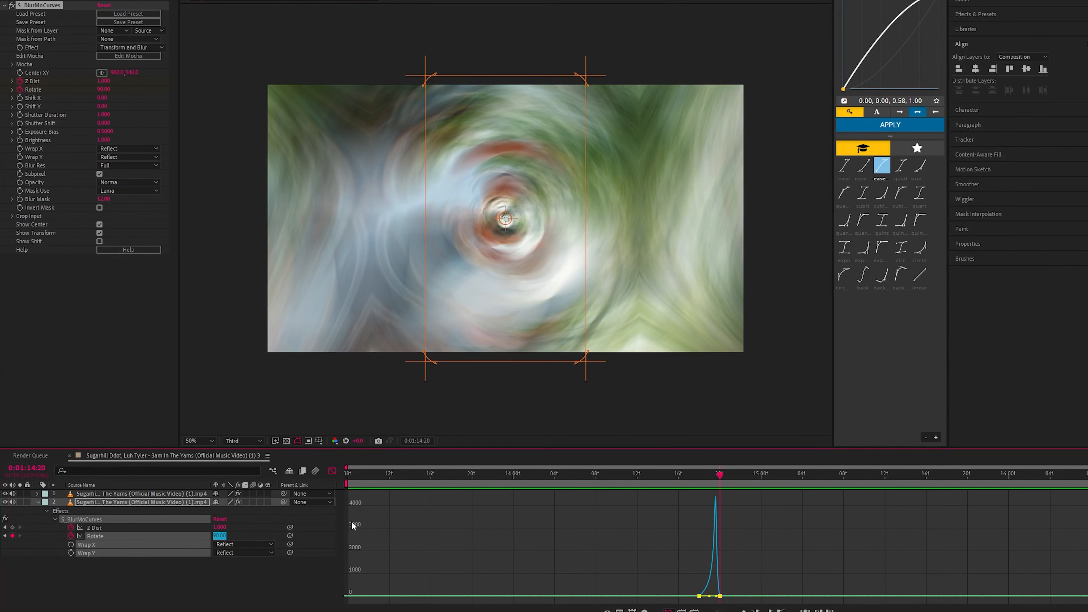
Spread the first clip's Rotate keyframes to 0:01:14:14 and 0:01:14:21 and preview the longer spin.
left_click(332, 472)
left_click(660, 530)
left_click_drag(697, 536, 647, 552)
left_click_drag(647, 482, 699, 523)
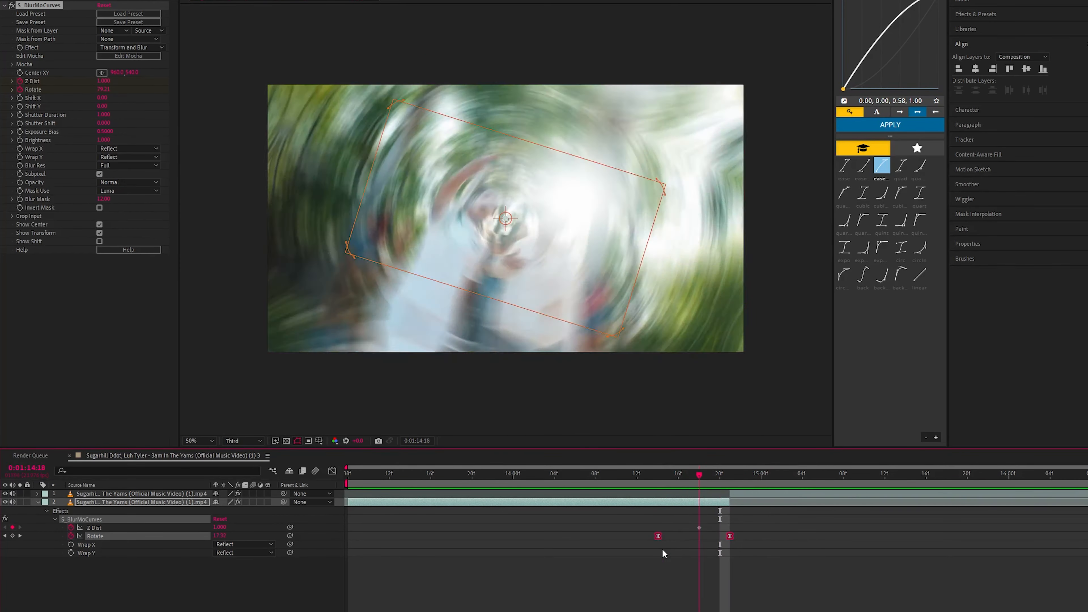
key("space")
Reveal the second clip's Rotate keyframes and apply Easy Ease to them.
left_click_drag(654, 477, 713, 522)
left_click(735, 495)
key("u")
key("F9")
Lengthen the last Rotate keyframe's incoming ease in the speed graph so the second clip's spin peaks near the cut.
left_click(330, 471)
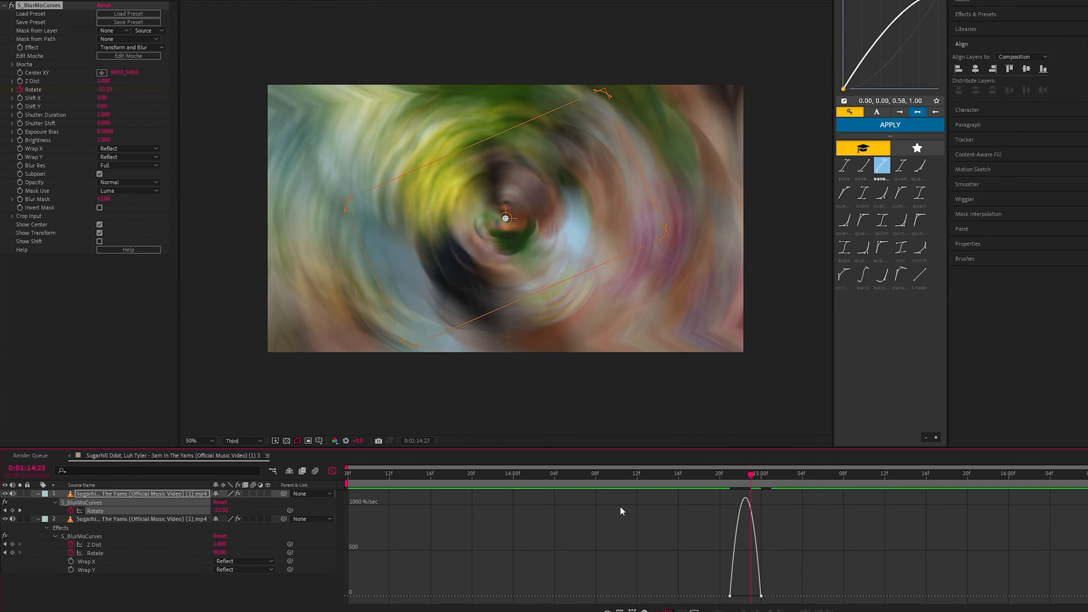
left_click(759, 596)
left_click_drag(757, 600, 746, 596)
left_click(730, 477)
left_click_drag(732, 483, 774, 482)
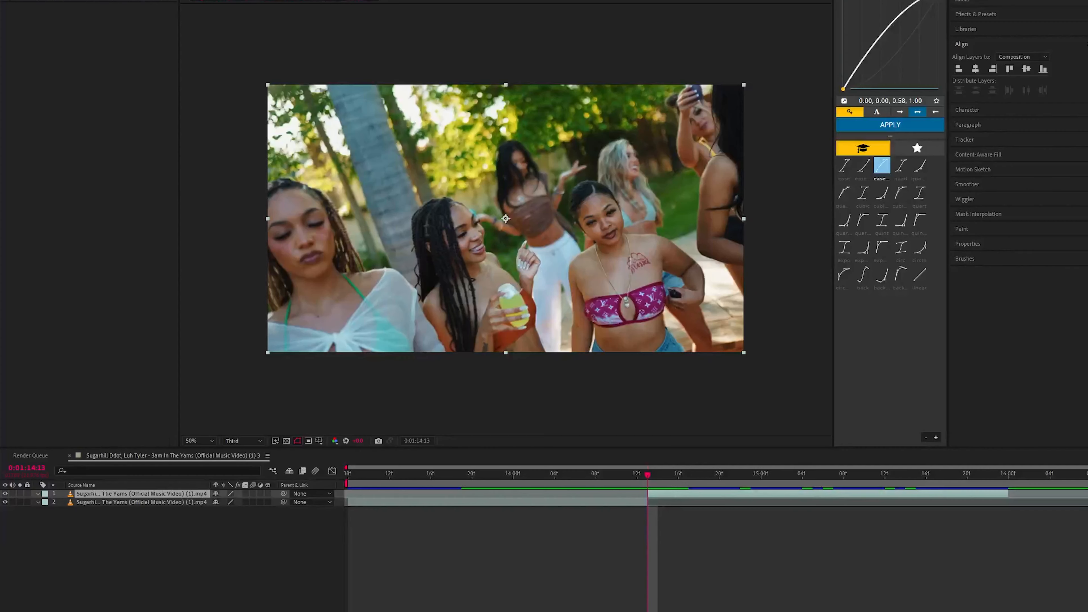
Apply S_BlurMoCurves to the first clip before the 0:01:14:13 cut and keyframe Z Dist at 1 at 0:01:14:09.
left_click_drag(633, 484, 608, 498)
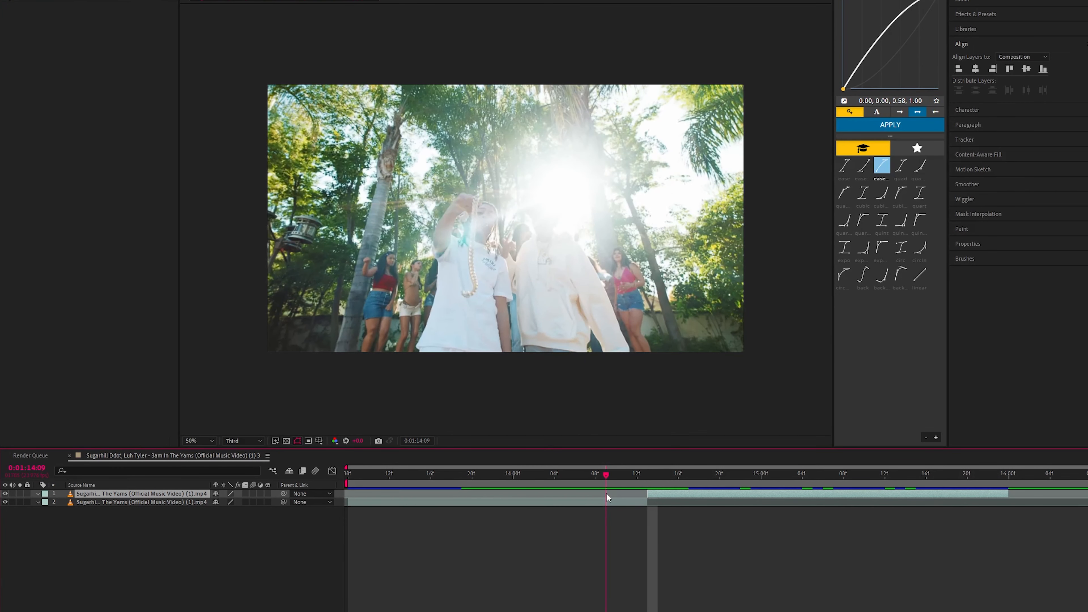
left_click(599, 503)
key("ctrl+space")
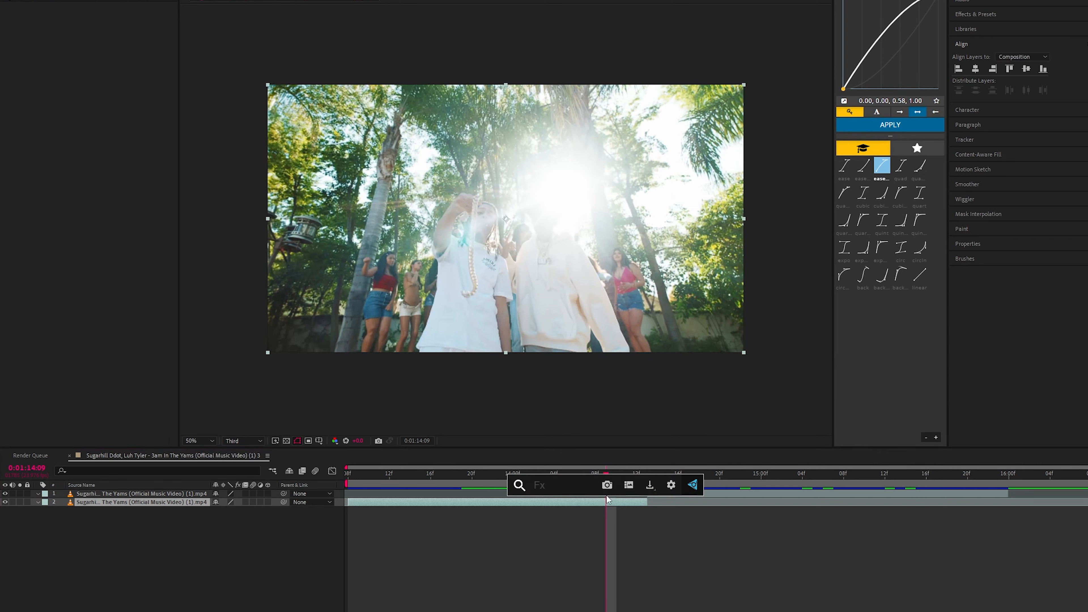
type("blurmo")
key("Return")
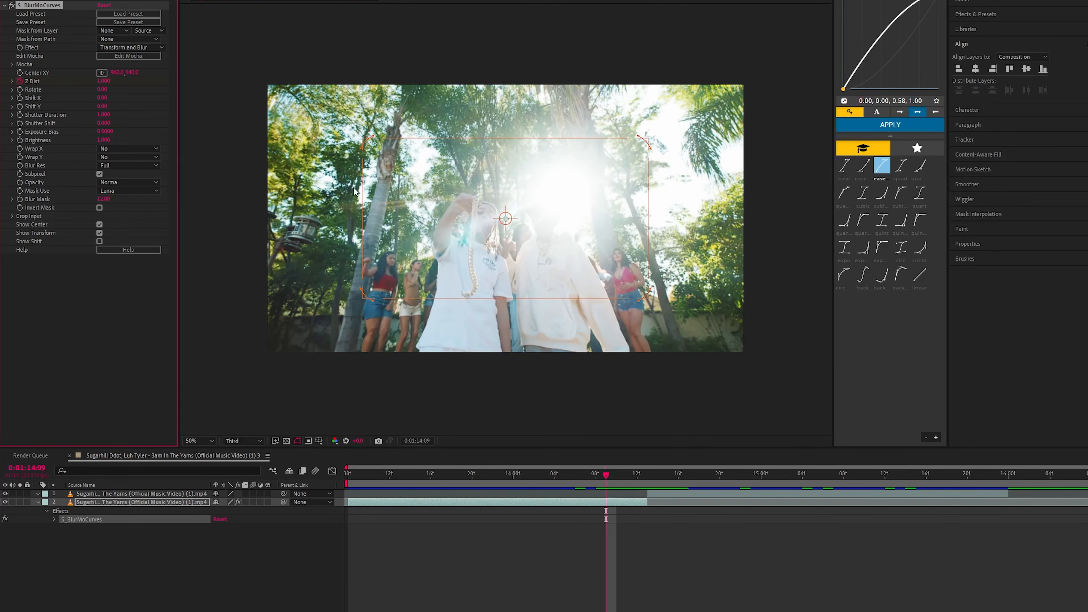
Keyframe the first clip's Z Dist at 0.36 and align that keyframe with the cut at 0:01:14:13.
key("Page_Down")
key("Page_Down")
key("Page_Down")
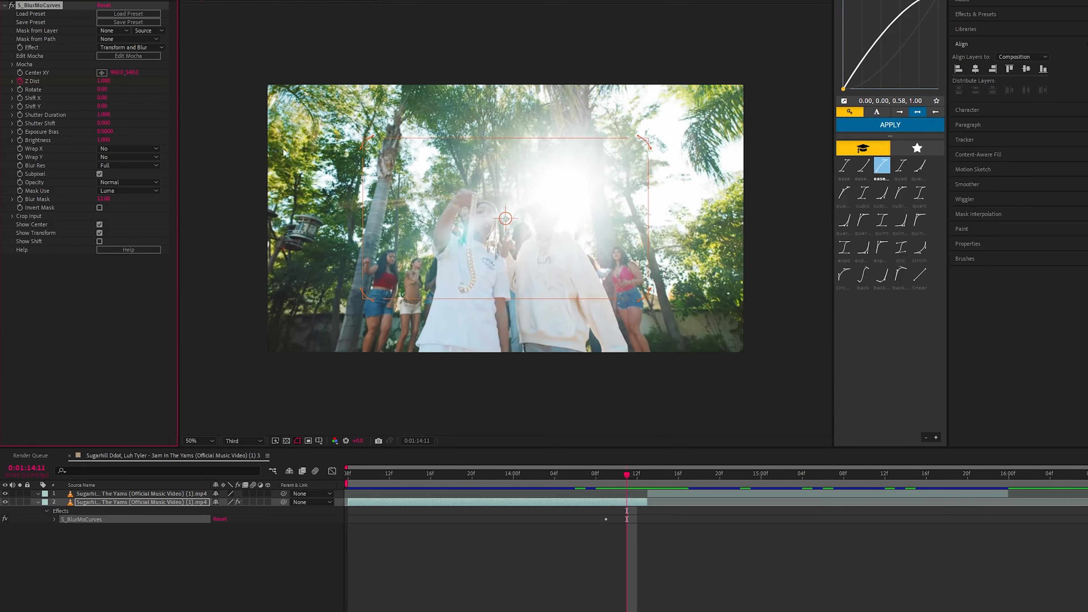
left_click_drag(103, 81, 78, 84)
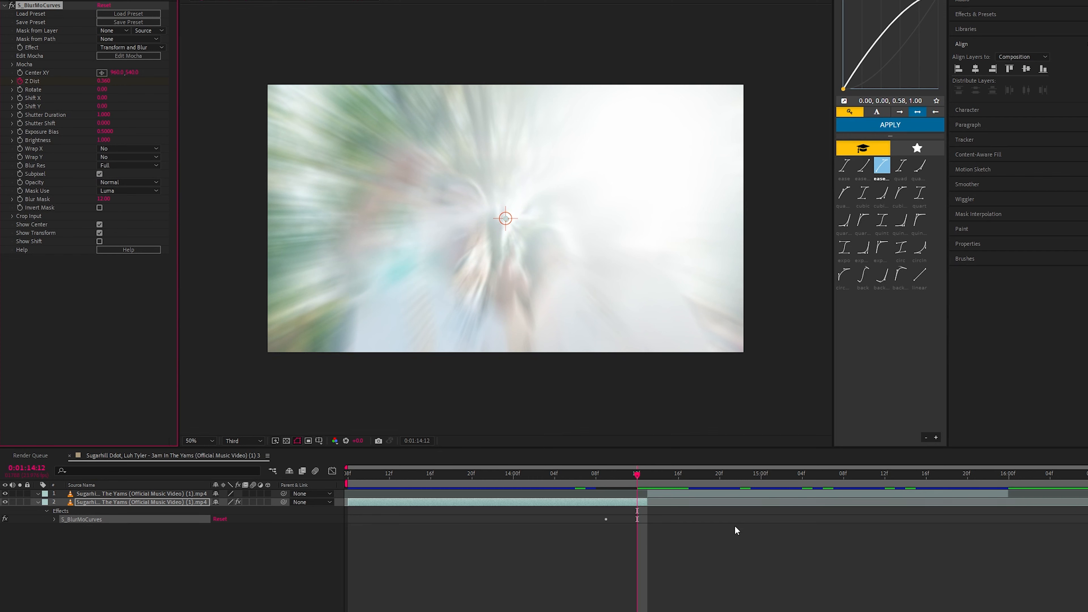
key("u")
left_click_drag(638, 519, 648, 519)
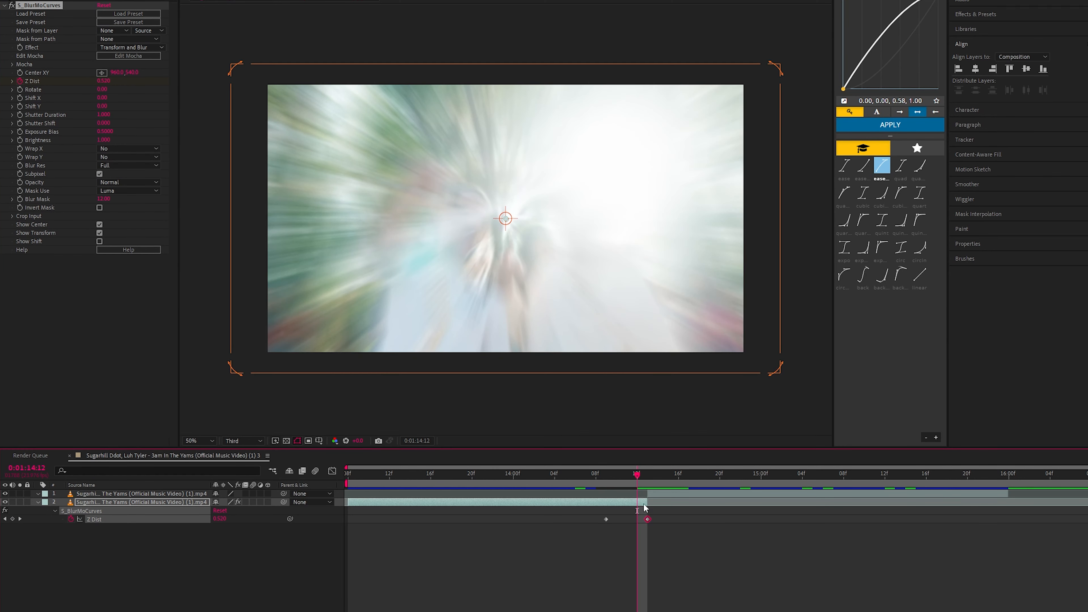
left_click_drag(592, 477, 646, 504)
Apply S_BlurMoCurves to the second clip and keyframe Z Dist at 0.13 at 0:01:14:13 and 1 at 0:01:14:17.
left_click(659, 494)
key("ctrl+space")
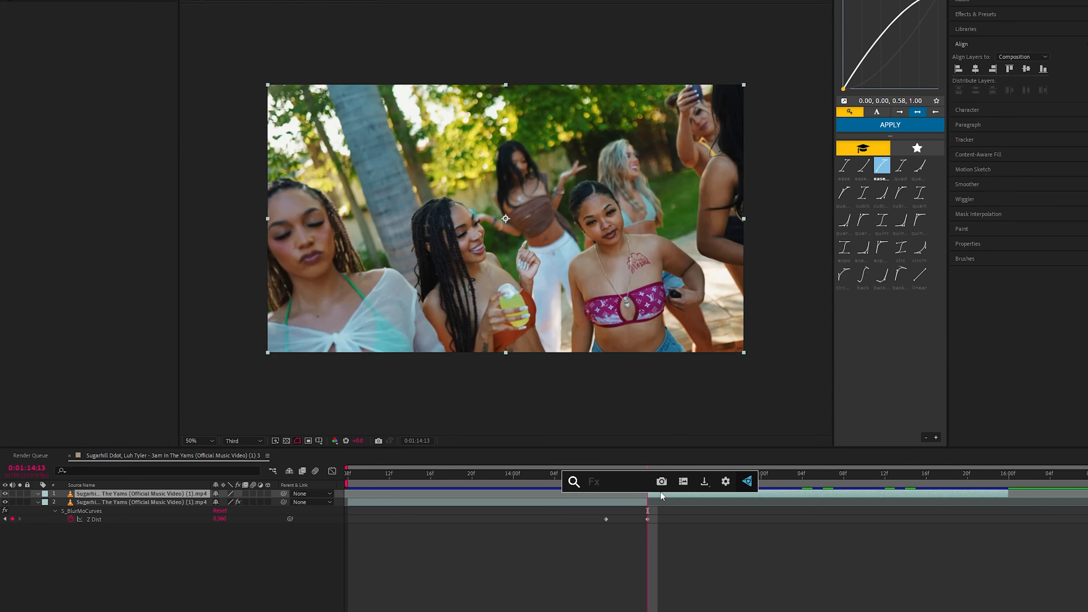
type("blurmo")
key("Return")
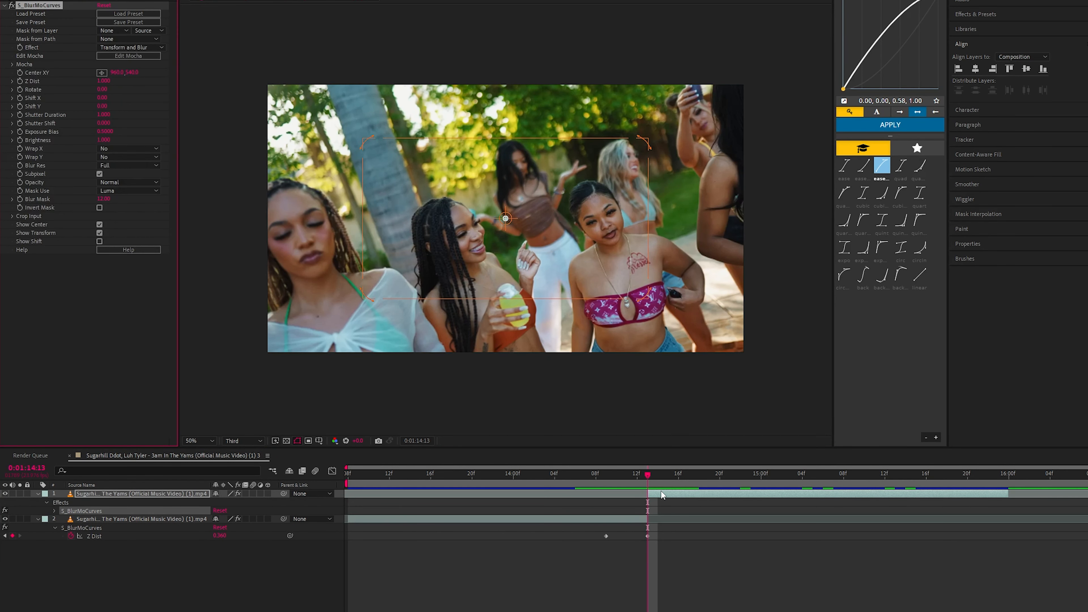
left_click_drag(102, 81, 69, 95)
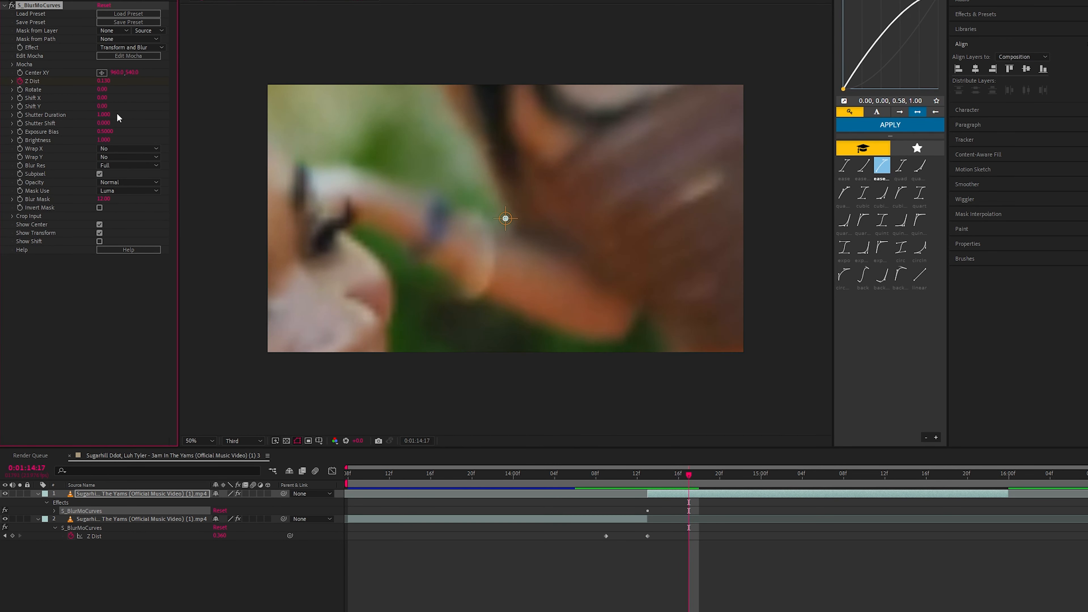
key("Return")
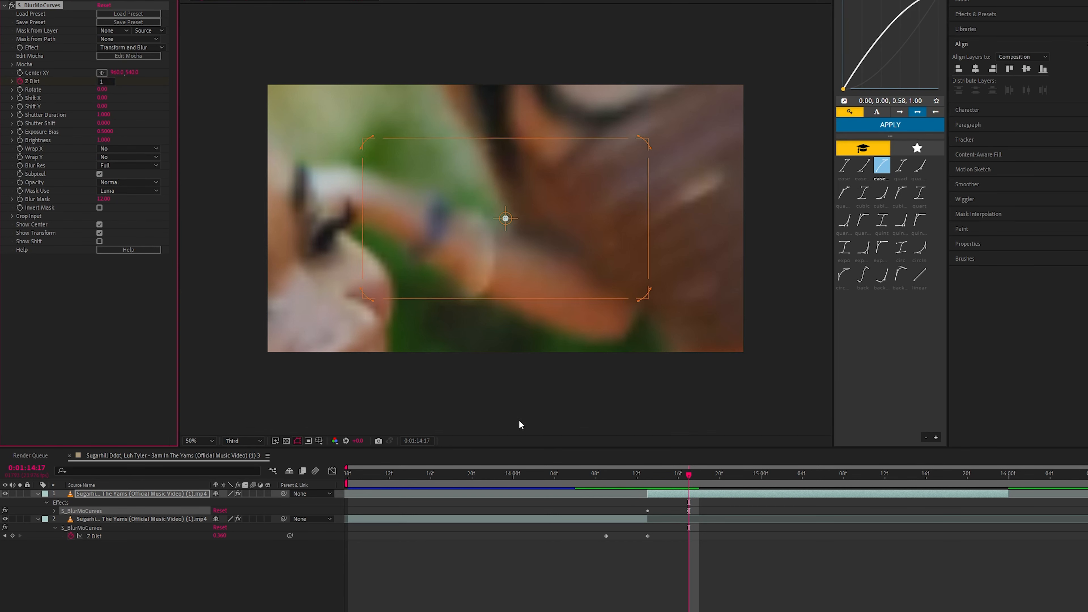
Preview the zoom-blur transition across the cut from shortly before it.
mouse_move(592, 481)
left_mouse_down()
mouse_move(700, 485)
mouse_move(585, 482)
left_mouse_up()
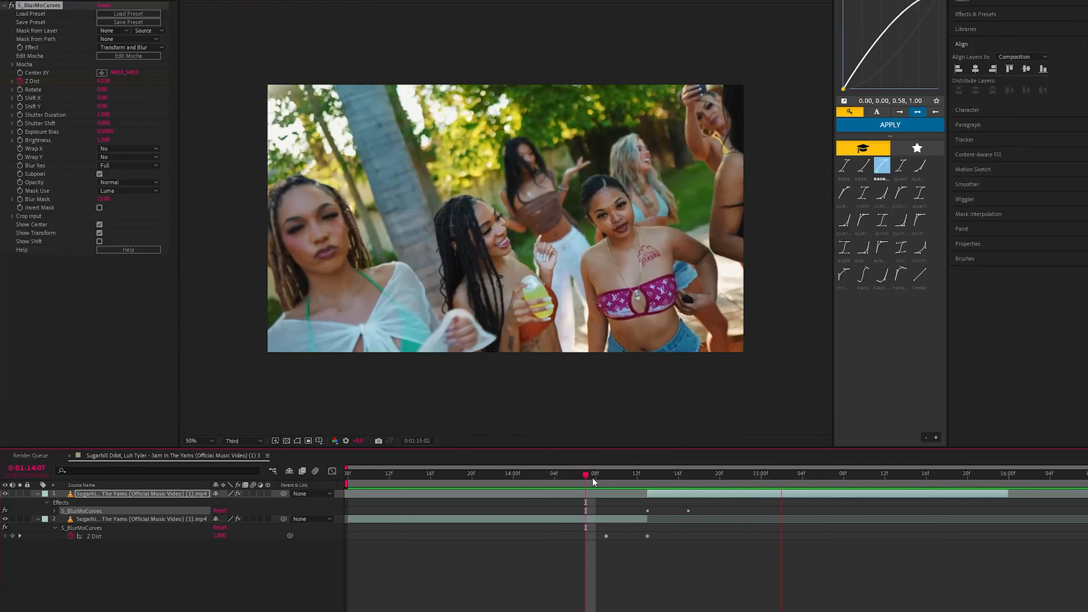
left_click(593, 476)
key("space")
Apply Easy Ease to the second clip's two Z Dist keyframes and show their speed graph.
key("u")
left_click(634, 517)
key("u")
key("u")
left_click_drag(707, 508, 642, 514)
left_click(333, 471)
left_click(332, 471)
left_click_drag(704, 507, 634, 520)
key("F9")
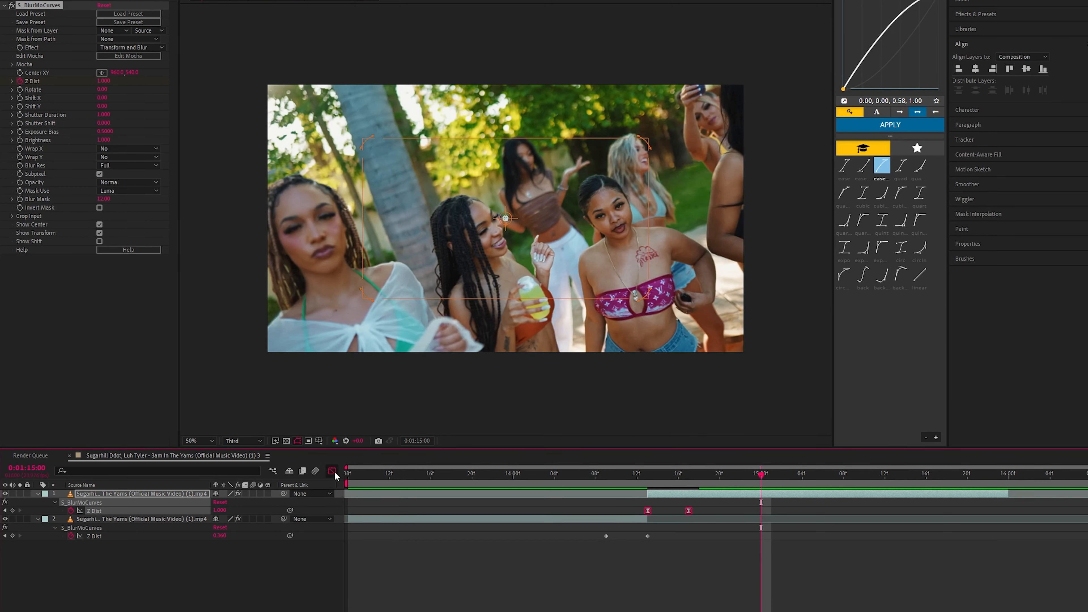
left_click(333, 471)
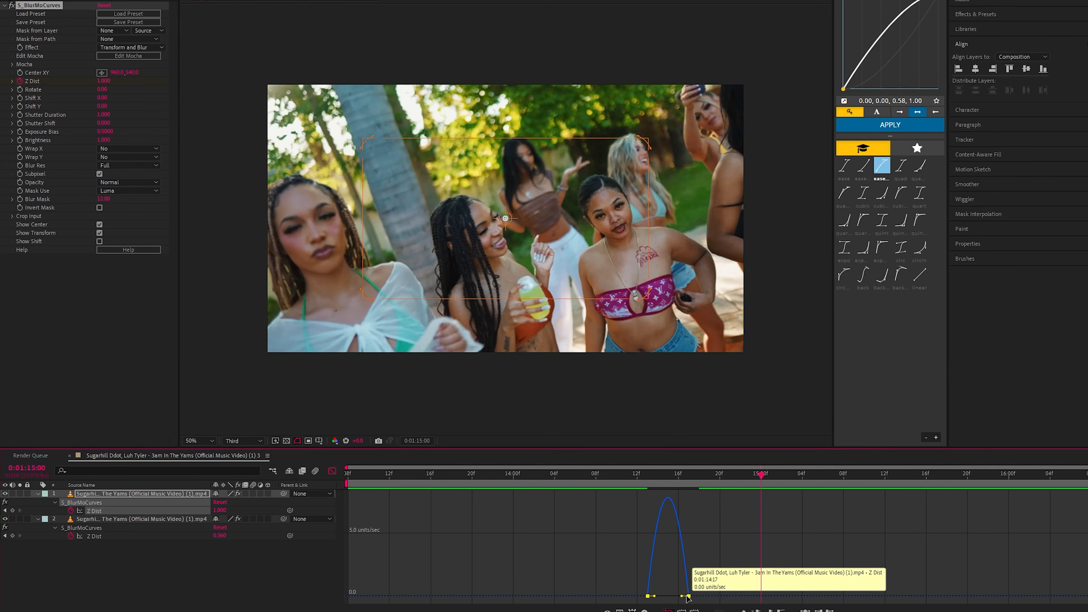
Lengthen the ease into the second clip's last Z Dist keyframe so speed peaks right after the cut, and preview the transition.
left_click_drag(680, 598, 666, 600)
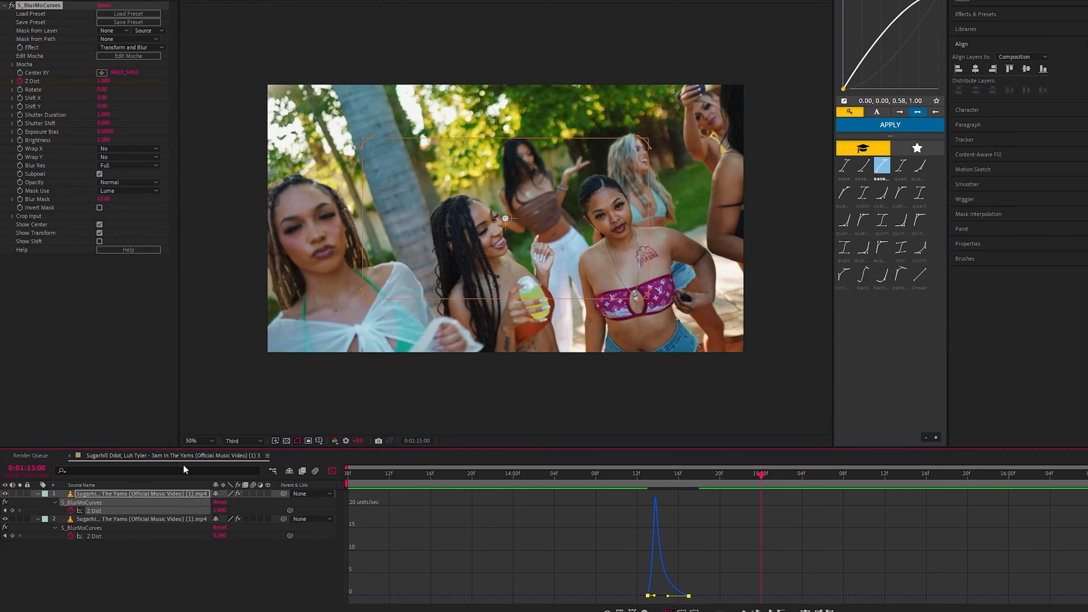
left_click(332, 471)
left_click_drag(609, 473, 596, 515)
key("space")
left_click(611, 477)
key("space")
key("space")
Reshape the ease between the first clip's two Z Dist keyframes in the graph editor and preview the transition.
left_click(625, 472)
left_click_drag(668, 533, 593, 556)
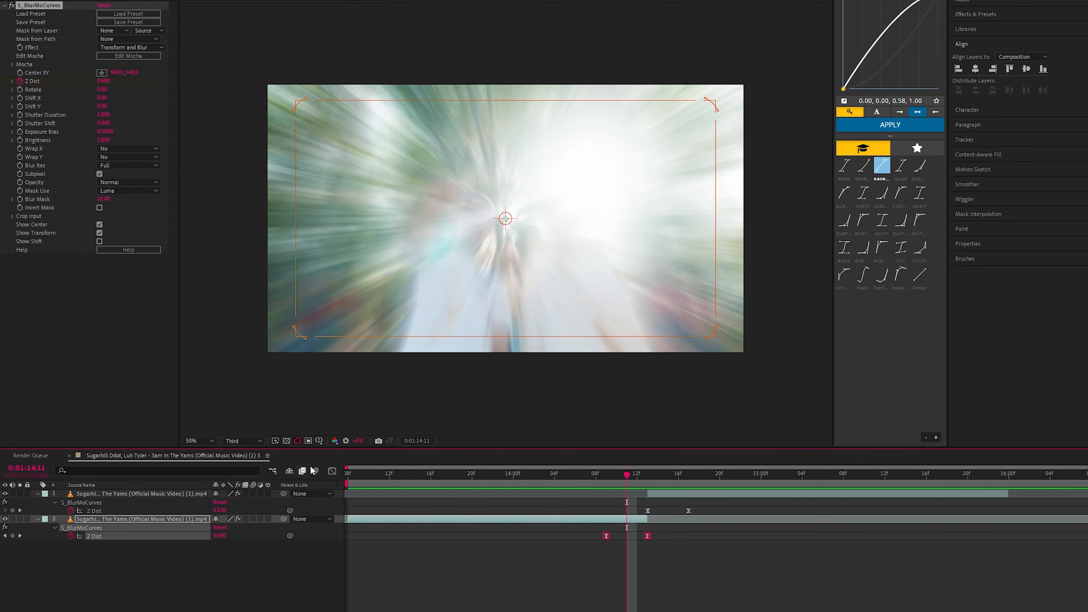
key("shift+F3")
left_click(647, 498)
left_click_drag(612, 498, 636, 499)
key("shift+F3")
key("space")
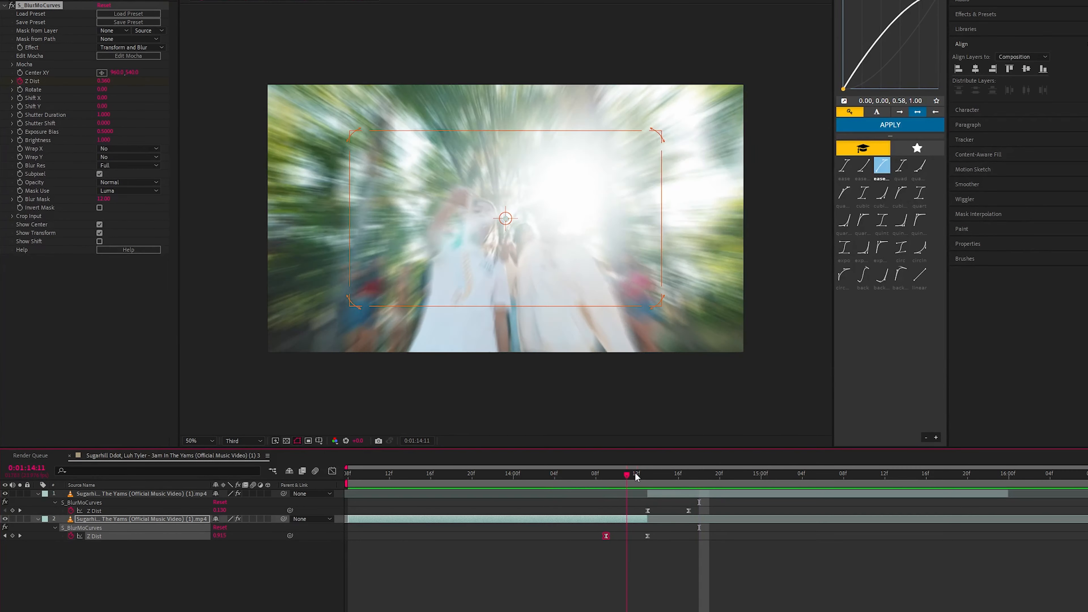
left_click_drag(613, 497, 549, 563)
key("space")
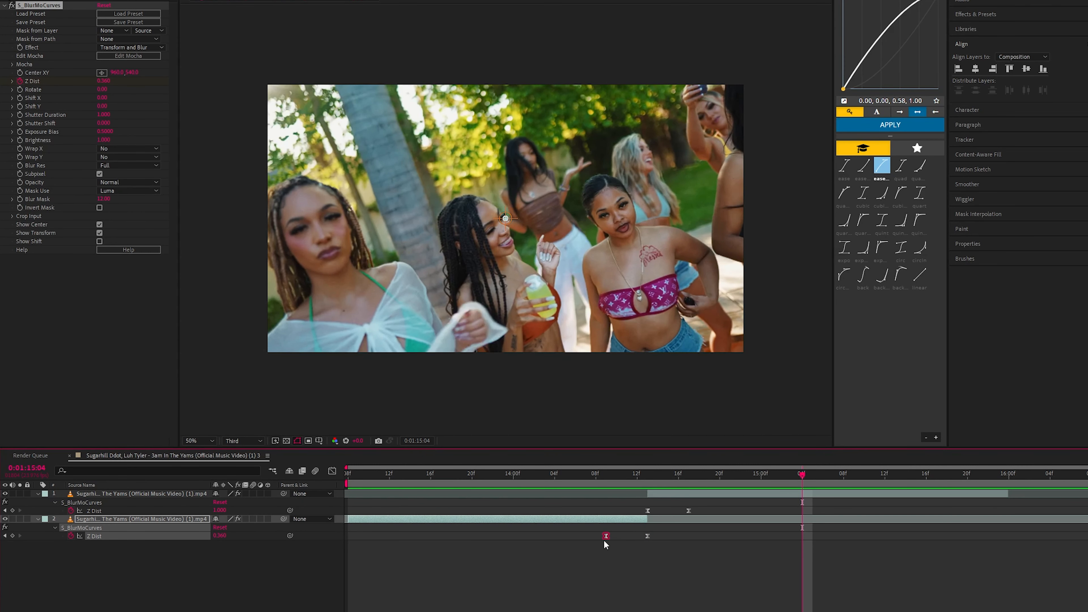
Move the first clip's opening Z Dist keyframe to 0:01:14:07 and the second clip's closing one to 0:01:14:20, and preview the result.
left_click_drag(606, 536, 586, 537)
left_click_drag(690, 511, 720, 511)
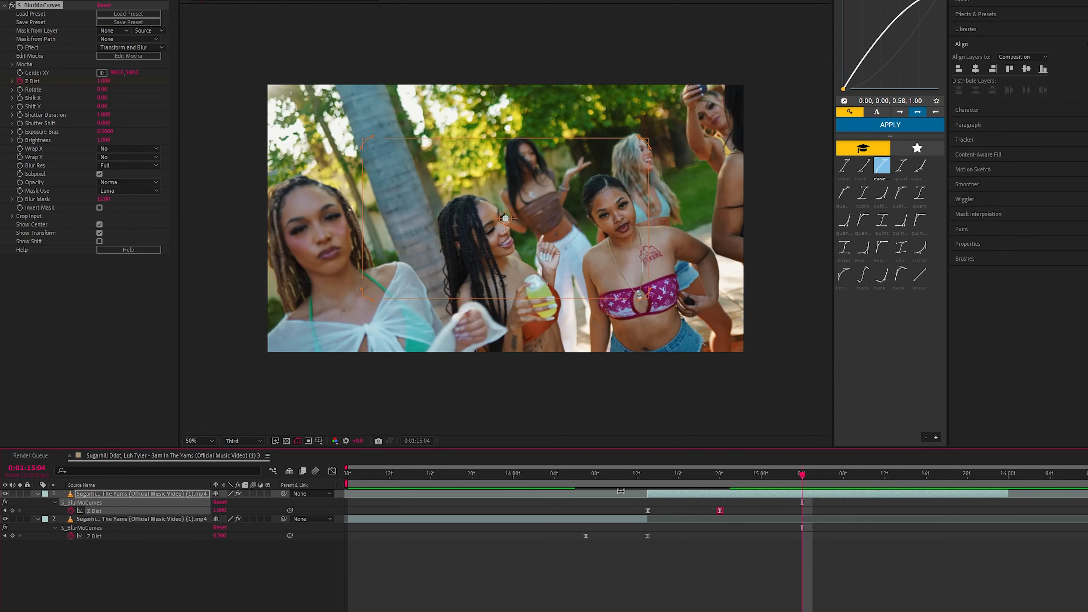
key("space")
key("space")
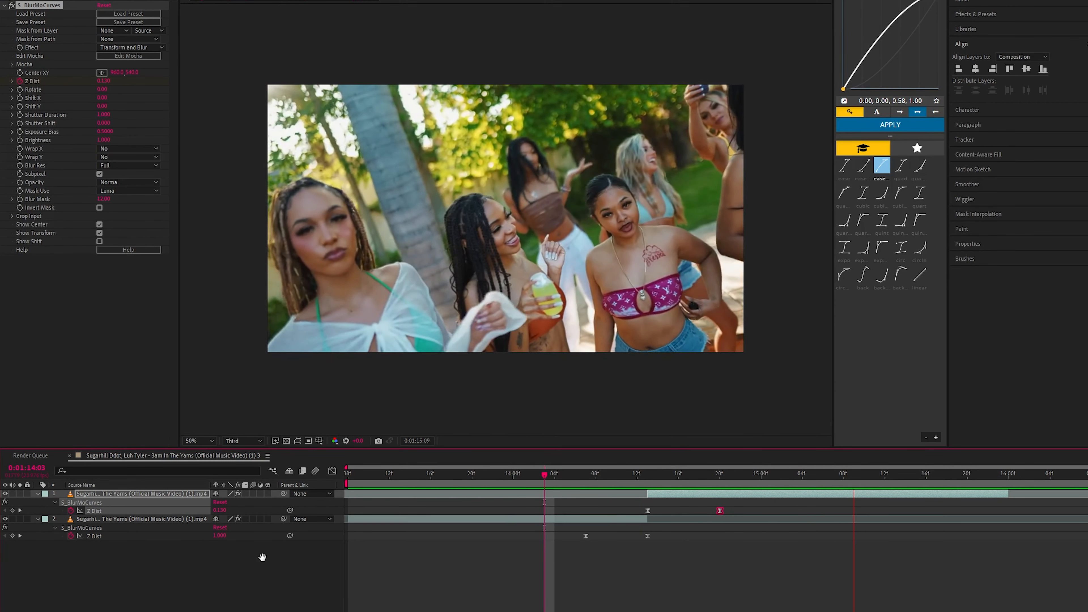
Pre-compose the two clips together into a single composition.
left_click(611, 519)
left_click(665, 493, "shift")
right_click(658, 496)
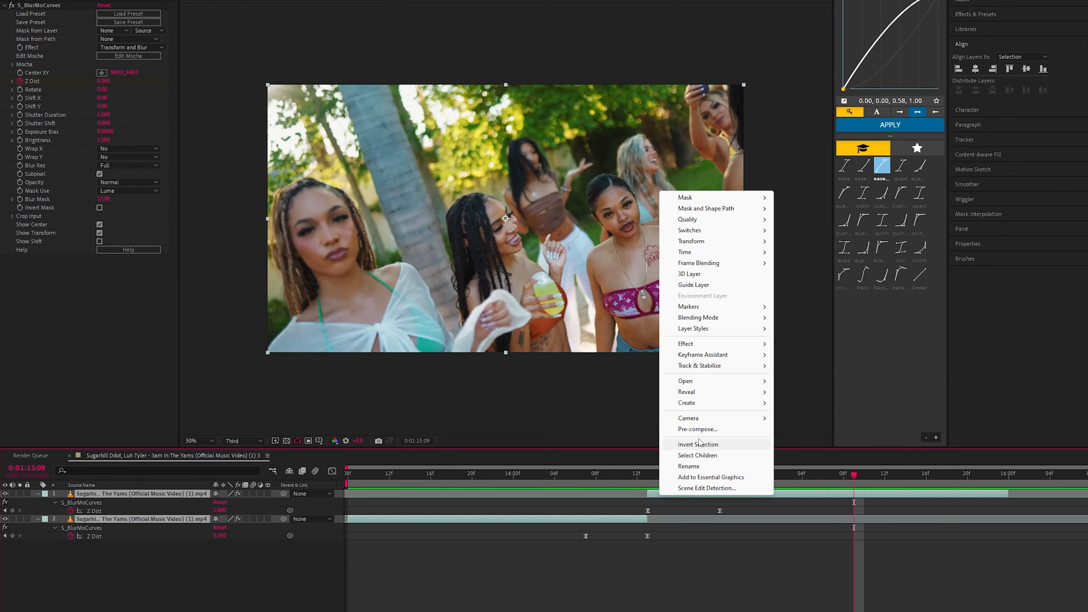
left_click(715, 431)
left_click(841, 384)
Apply S_Shake to the pre-composed layer and keyframe its Amplitude at 0 at 0:01:14:08.
left_click_drag(646, 477, 601, 504)
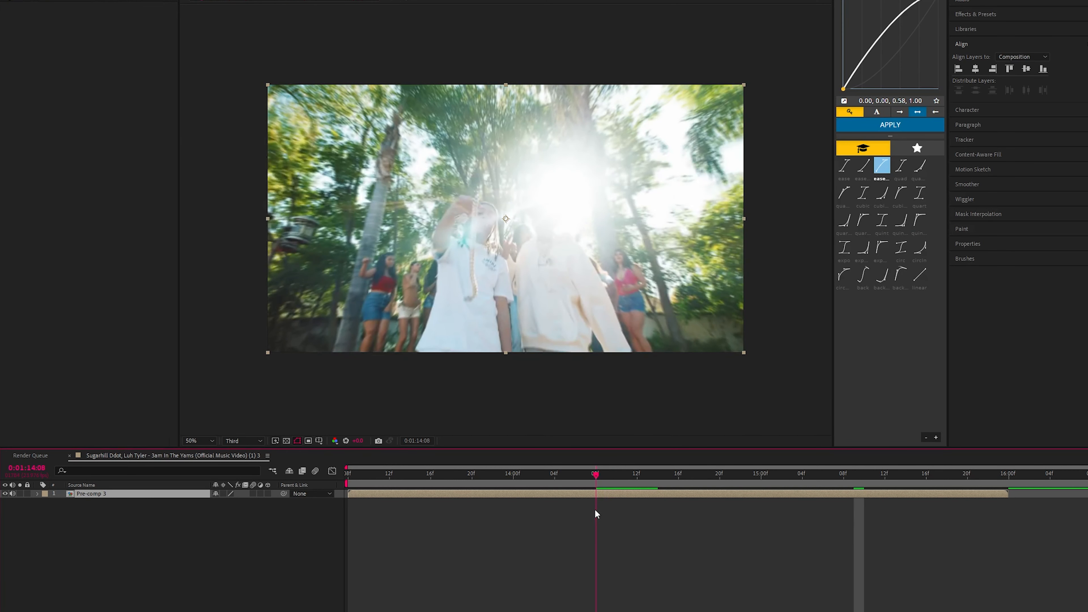
key("ctrl+space")
type("sha")
key("Return")
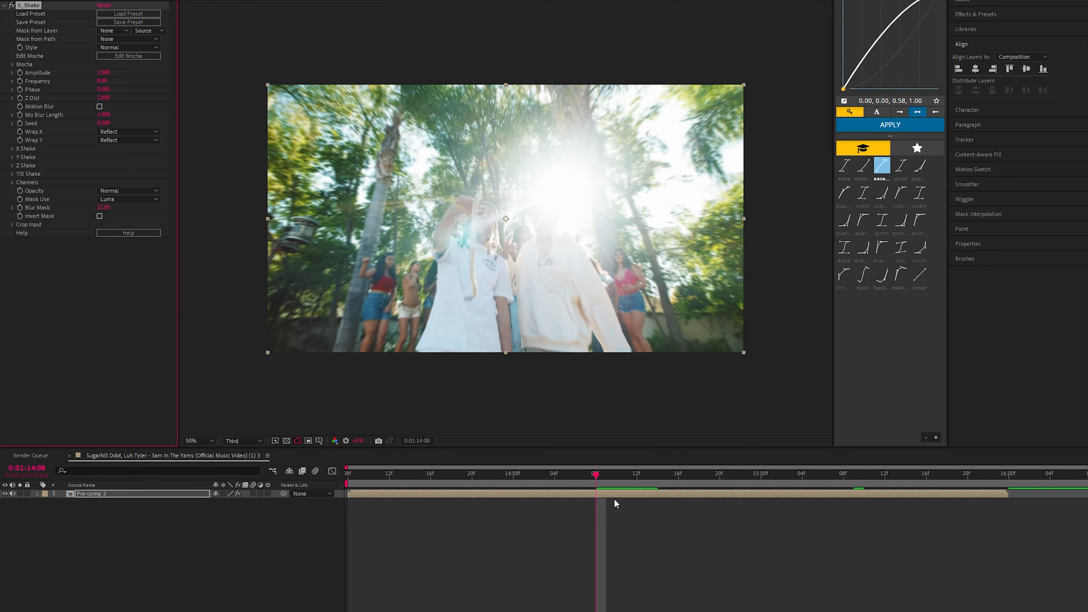
left_click(19, 73)
Keyframe the S_Shake Amplitude at 1 at 0:01:14:13 and reveal the layer's keyframes in the timeline.
left_click_drag(601, 489, 652, 498)
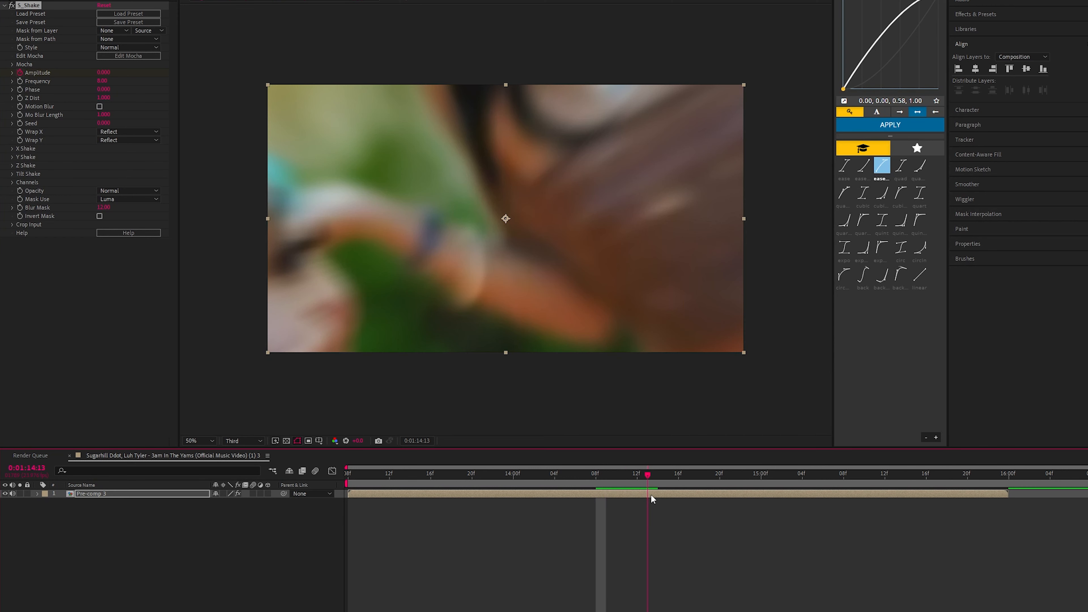
left_click(104, 72)
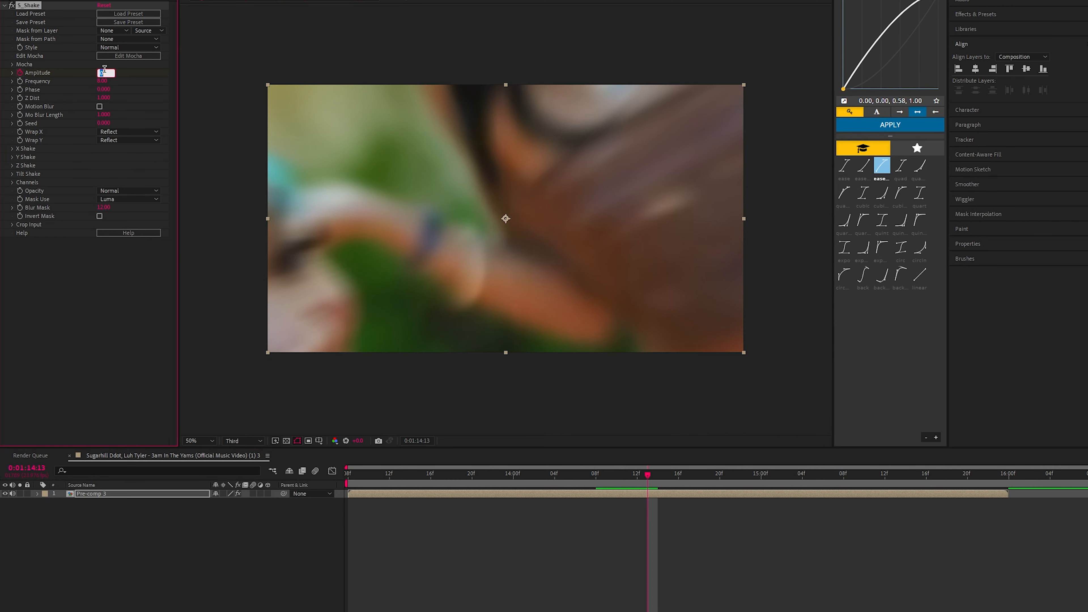
type("1")
key("Return")
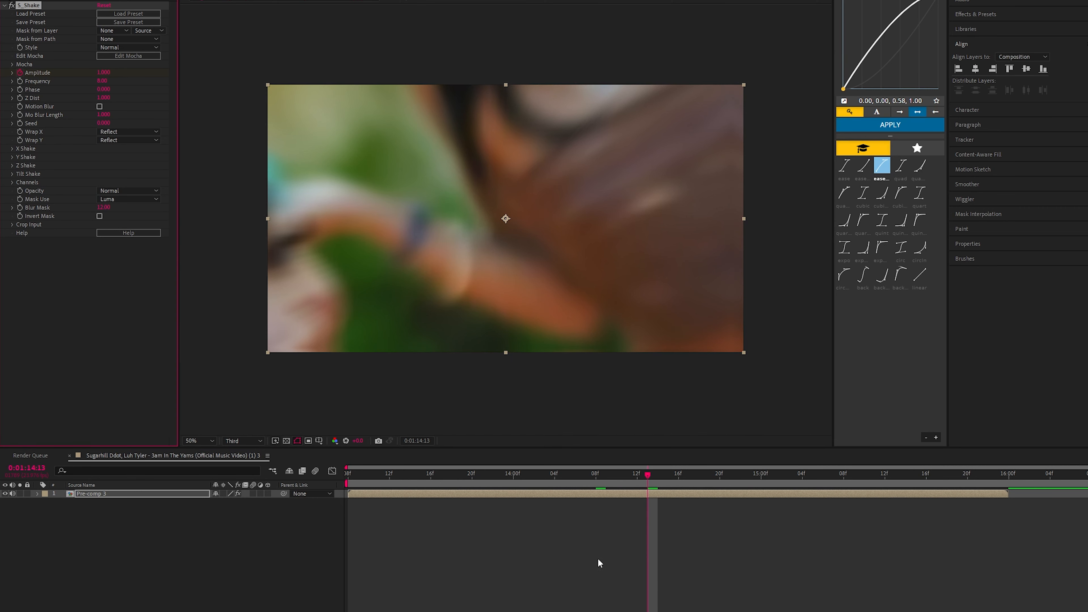
key("u")
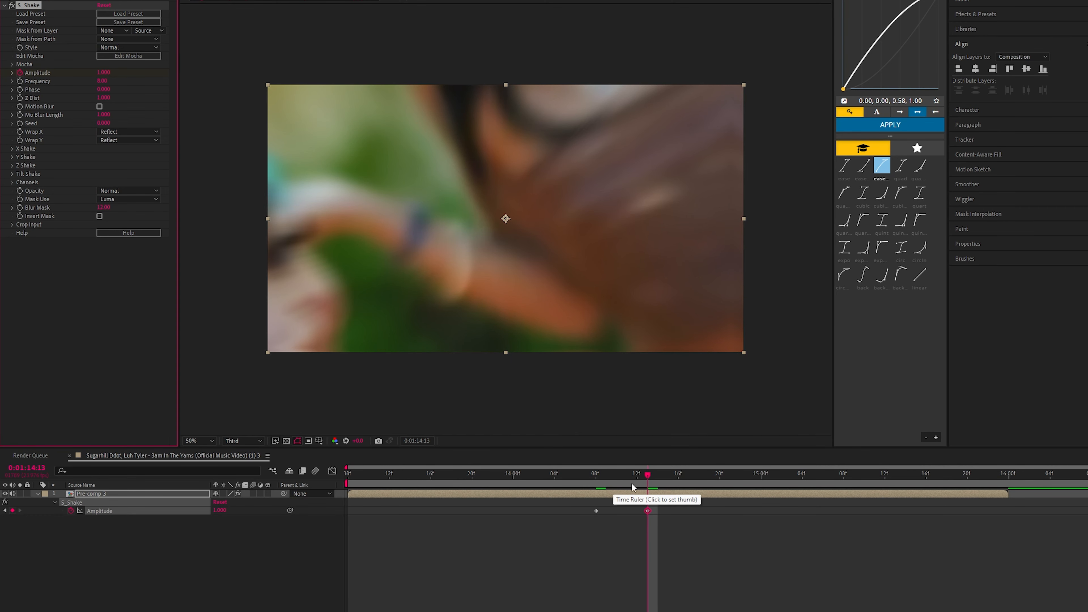
Keyframe the S_Shake Amplitude back to 0 at 0:01:14:21.
key("space")
key("space")
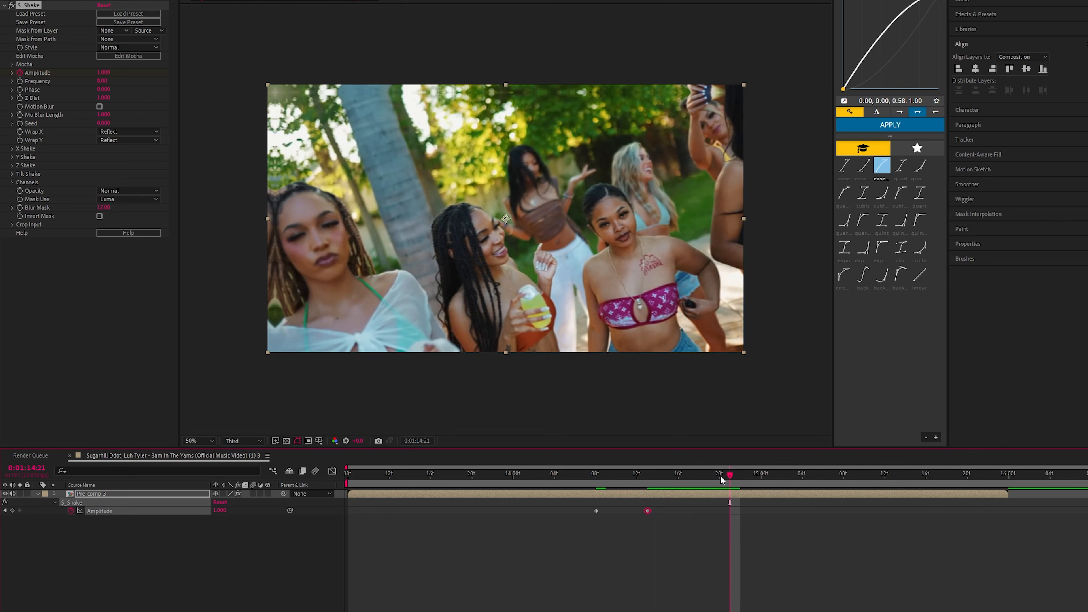
left_click(102, 72)
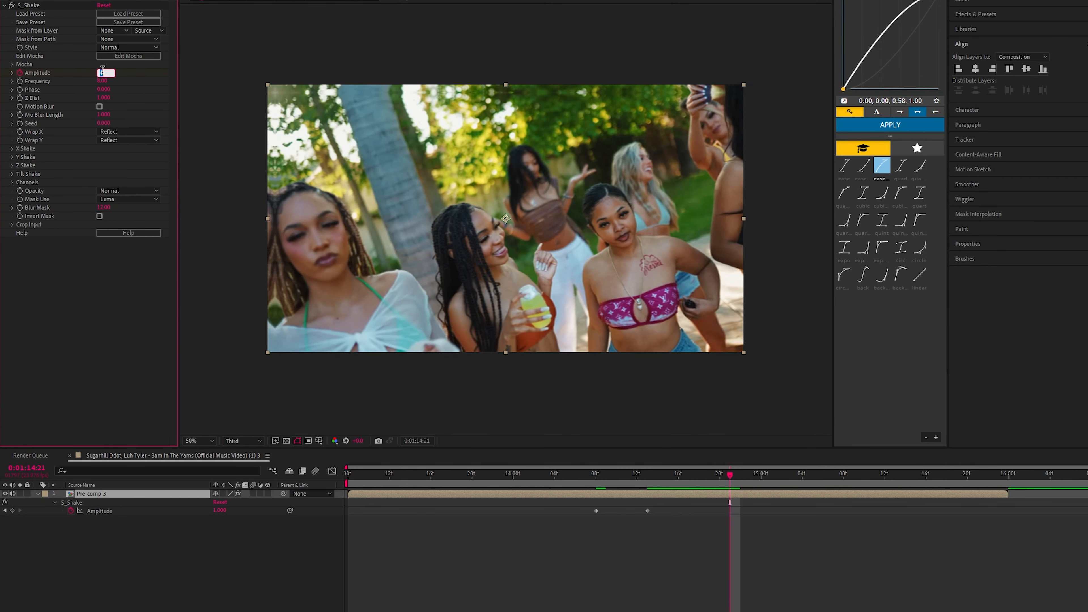
type("0")
key("Return")
Preview the shaking zoom-blur transition from about 0:01:14:06.
left_click_drag(716, 487, 575, 528)
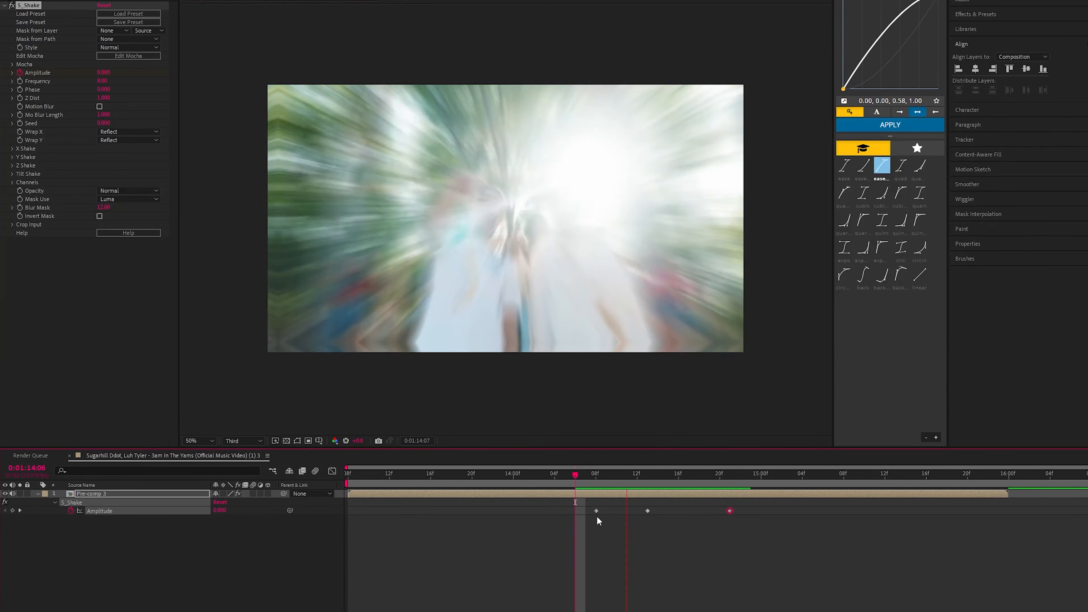
key("space")
left_click(565, 481)
left_click_drag(565, 479, 576, 480)
key("space")
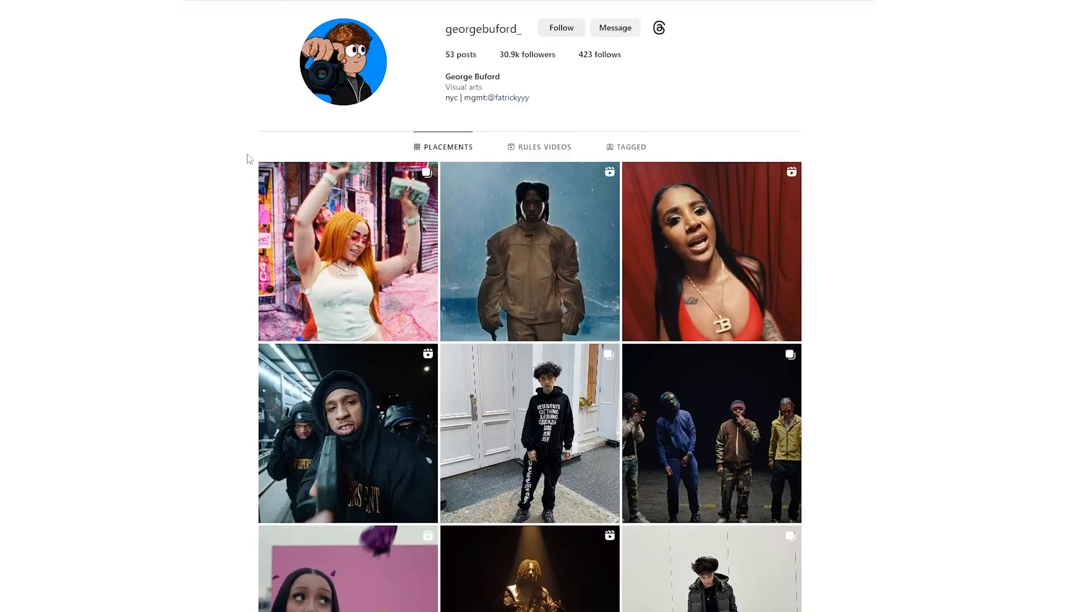
Look through the post grid on the video creator's Instagram profile.
scroll(247, 154, "down", 8)
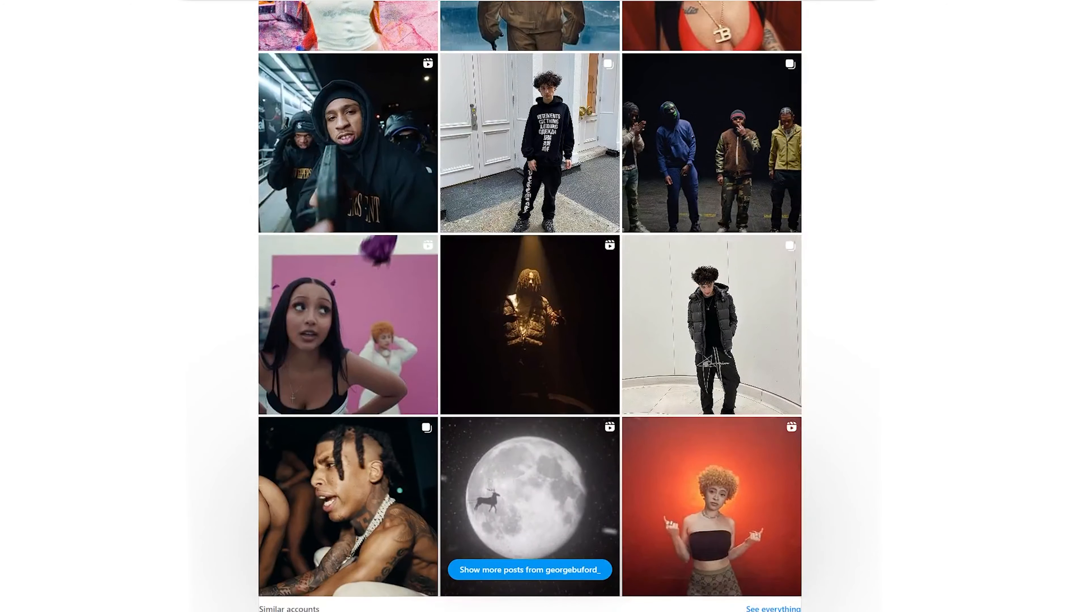
scroll(530, 300, "down", 2)
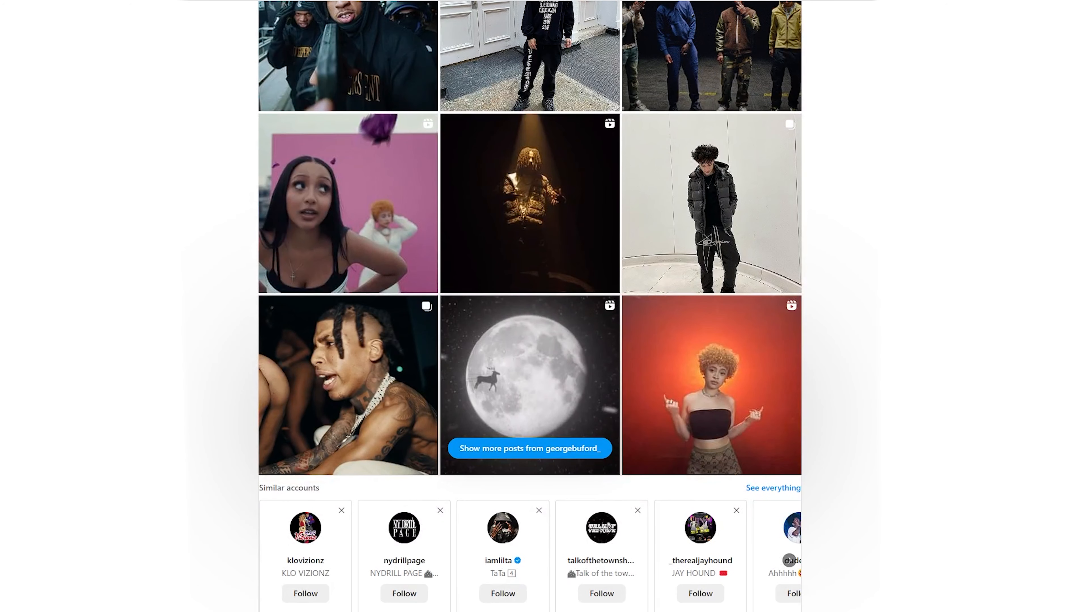
scroll(790, 561, "up", 10)
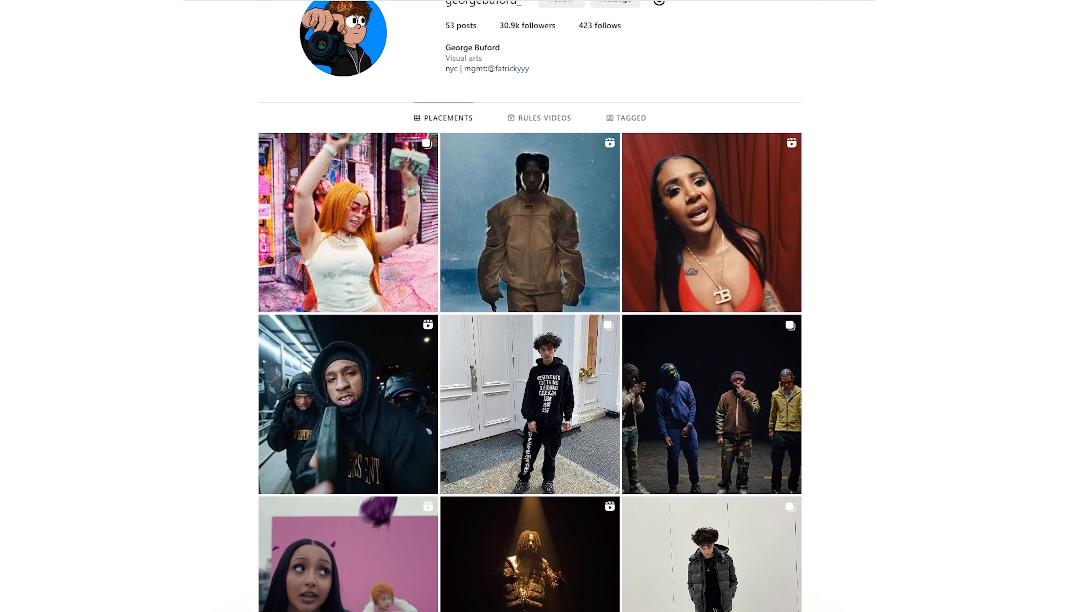